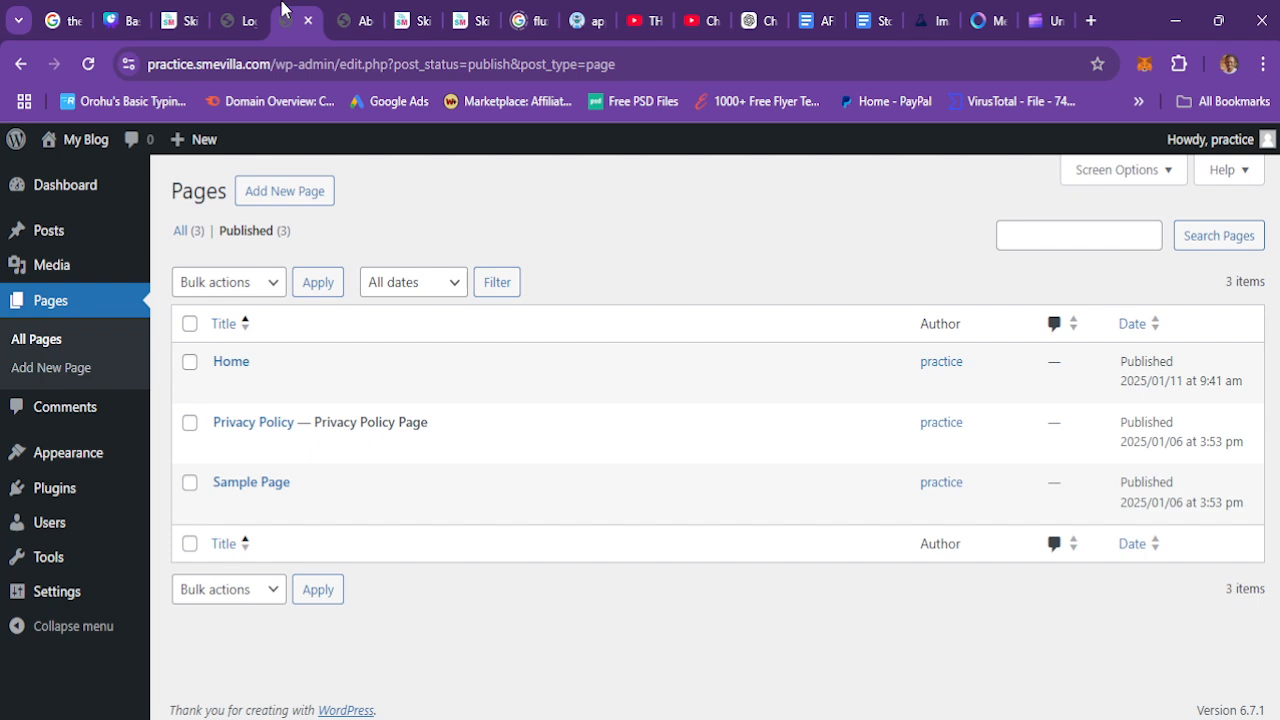
Step: Open the General settings and change the site title to Practice
mouse_move(74, 598)
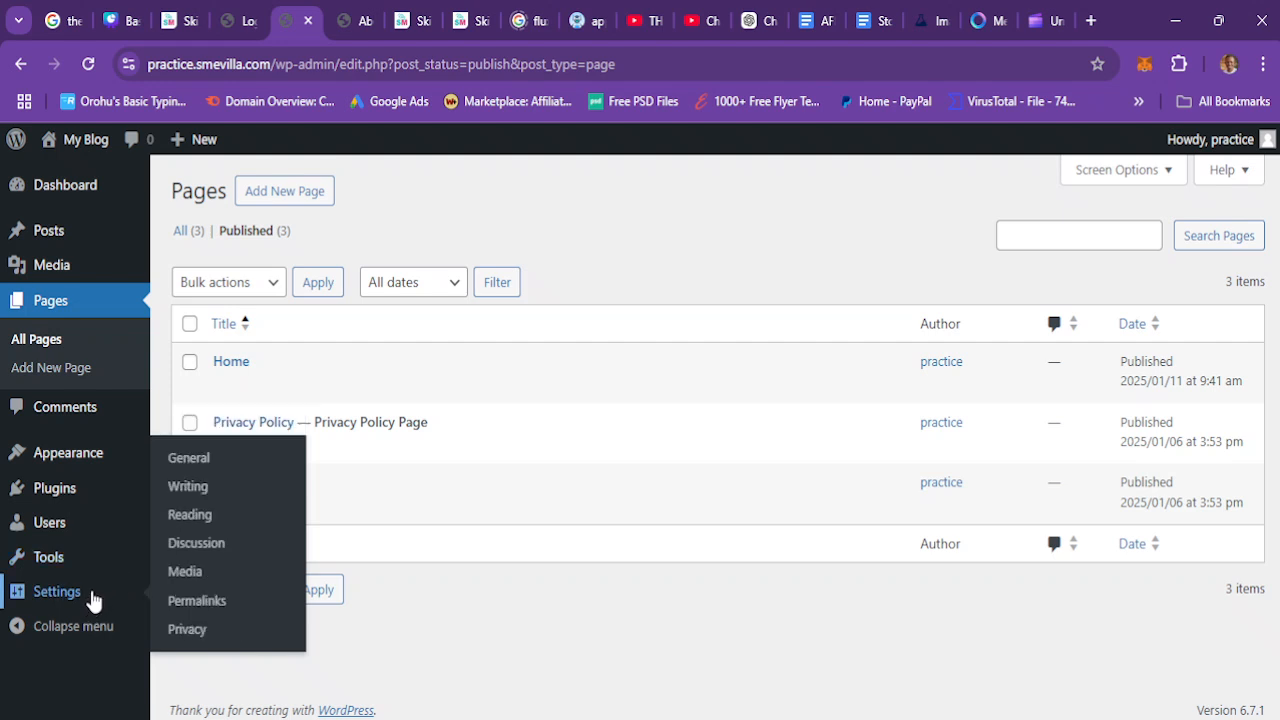
left_click(187, 456)
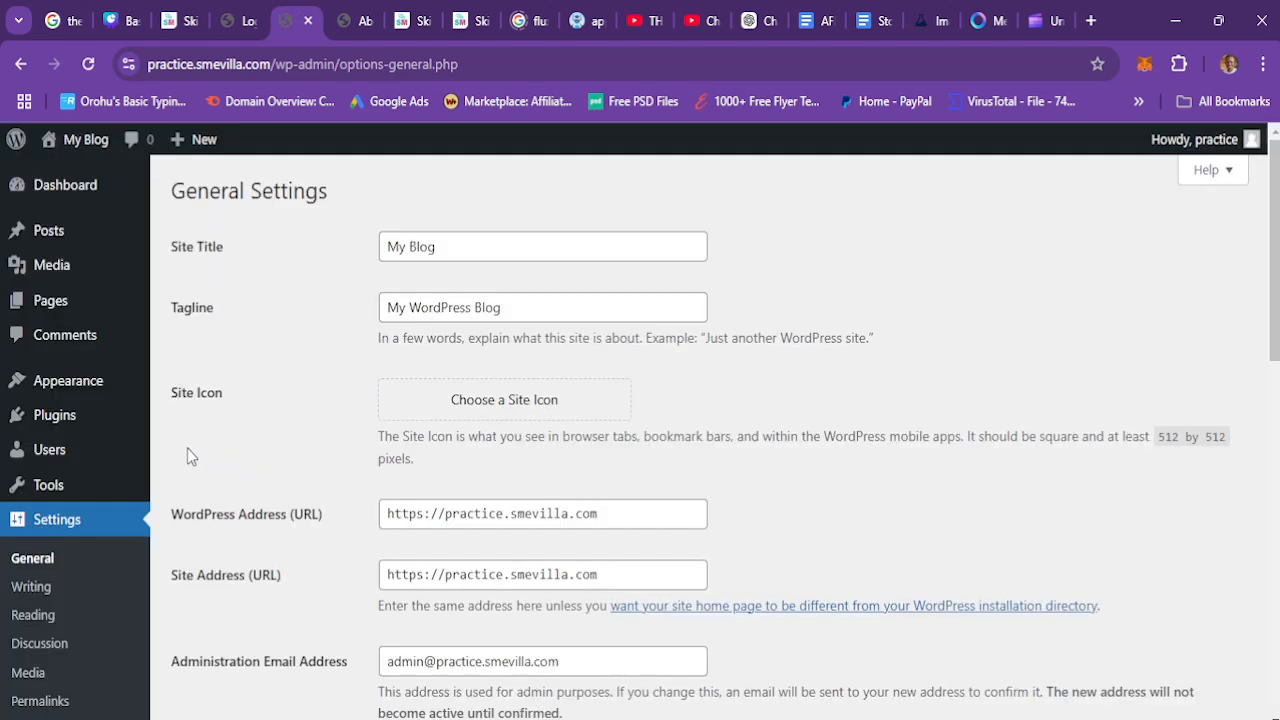
left_click(447, 253)
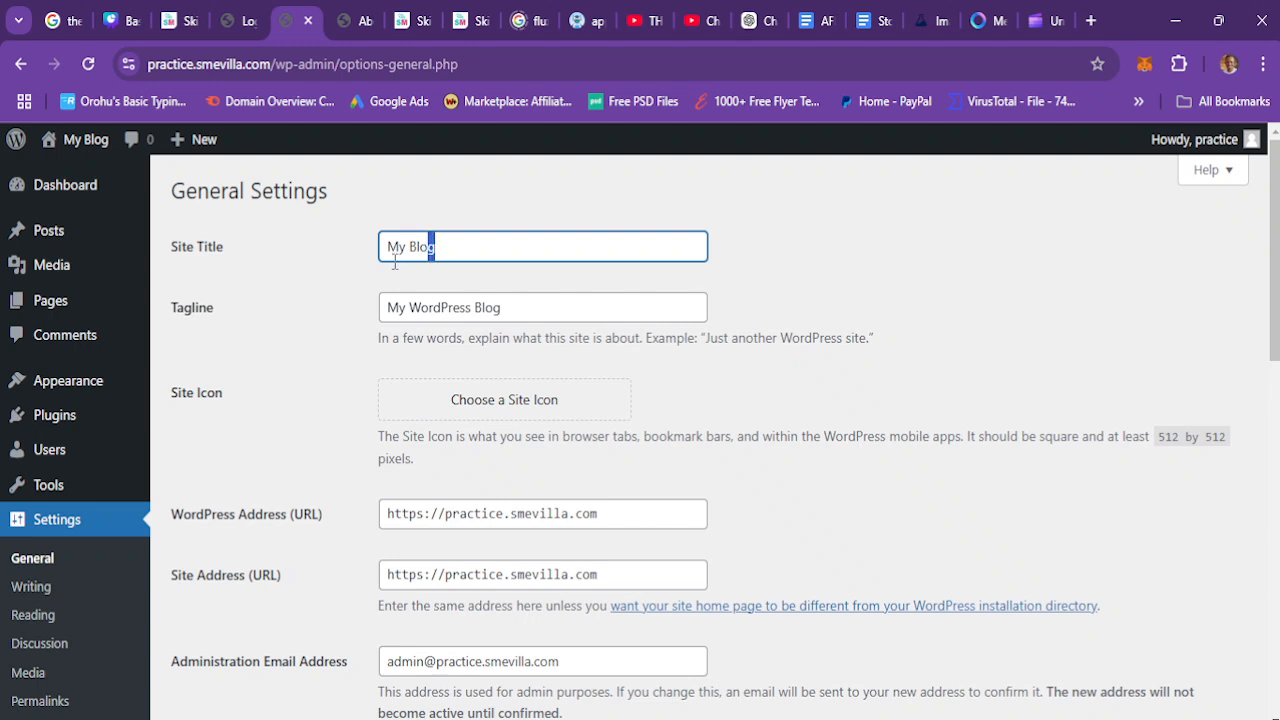
left_click_drag(430, 257, 384, 262)
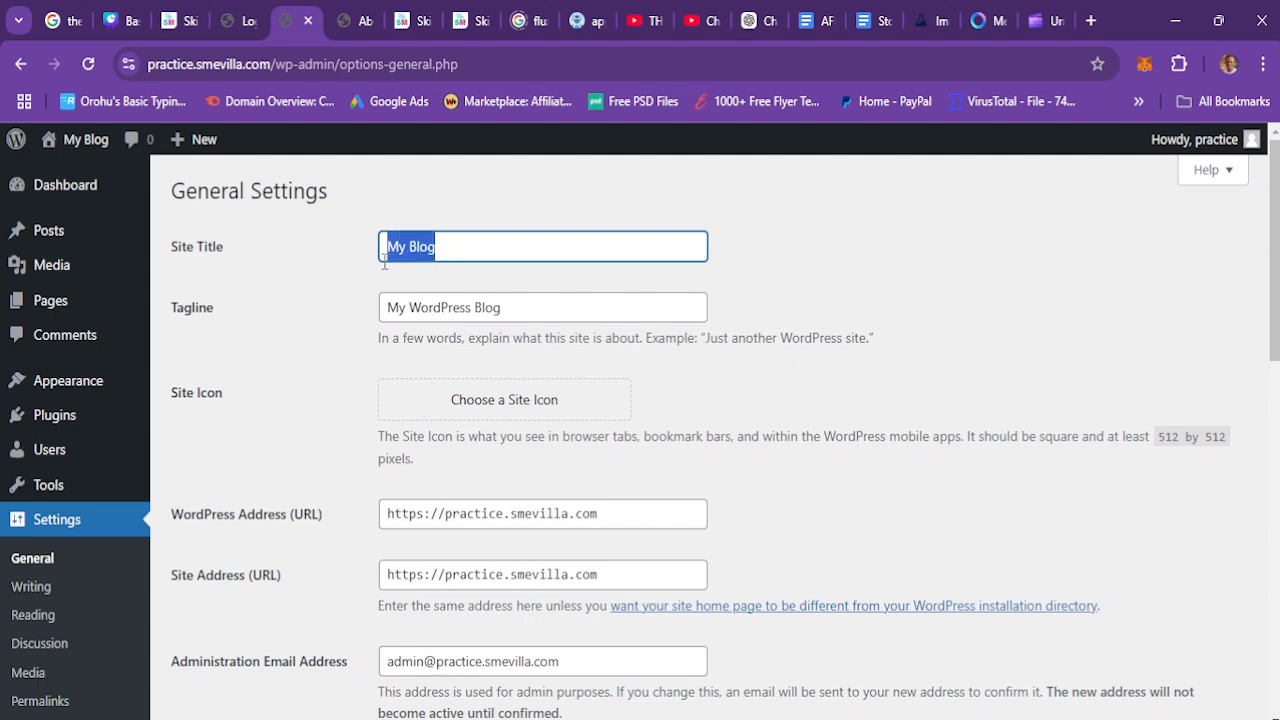
type("PRact")
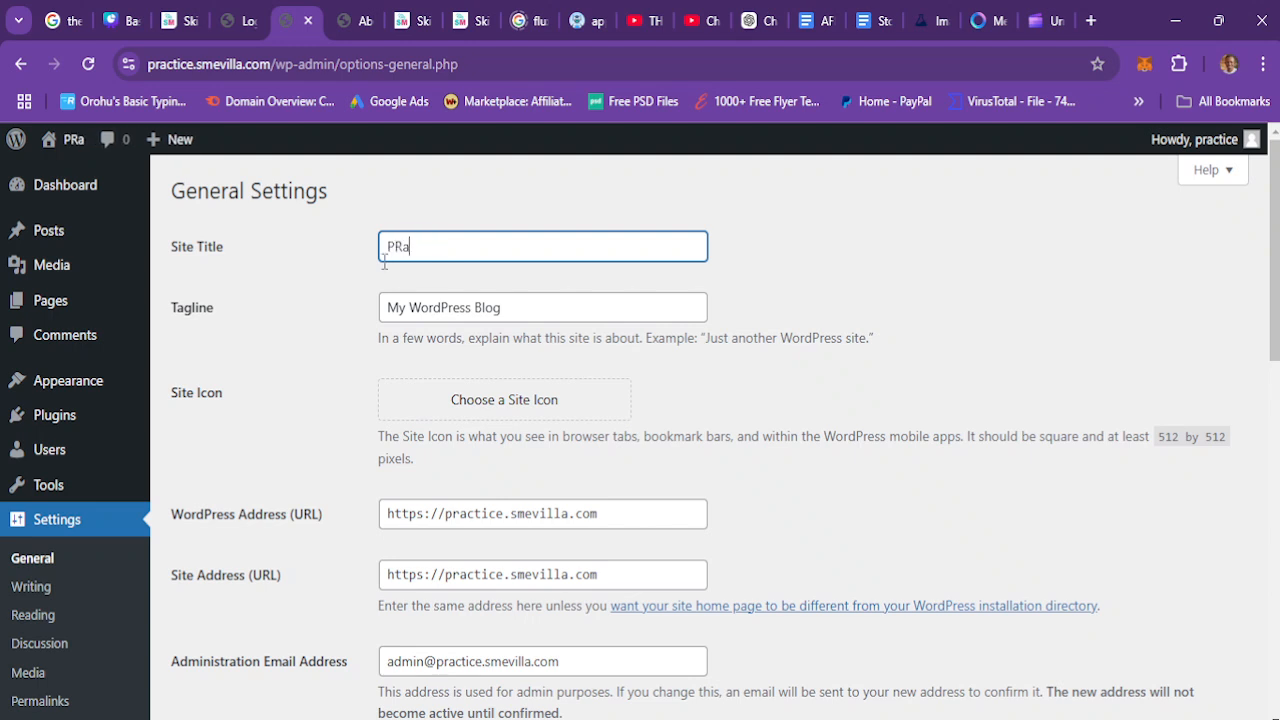
key("BackSpace")
key("BackSpace")
key("BackSpace")
type("r")
key("BackSpace")
key("BackSpace")
type("racto")
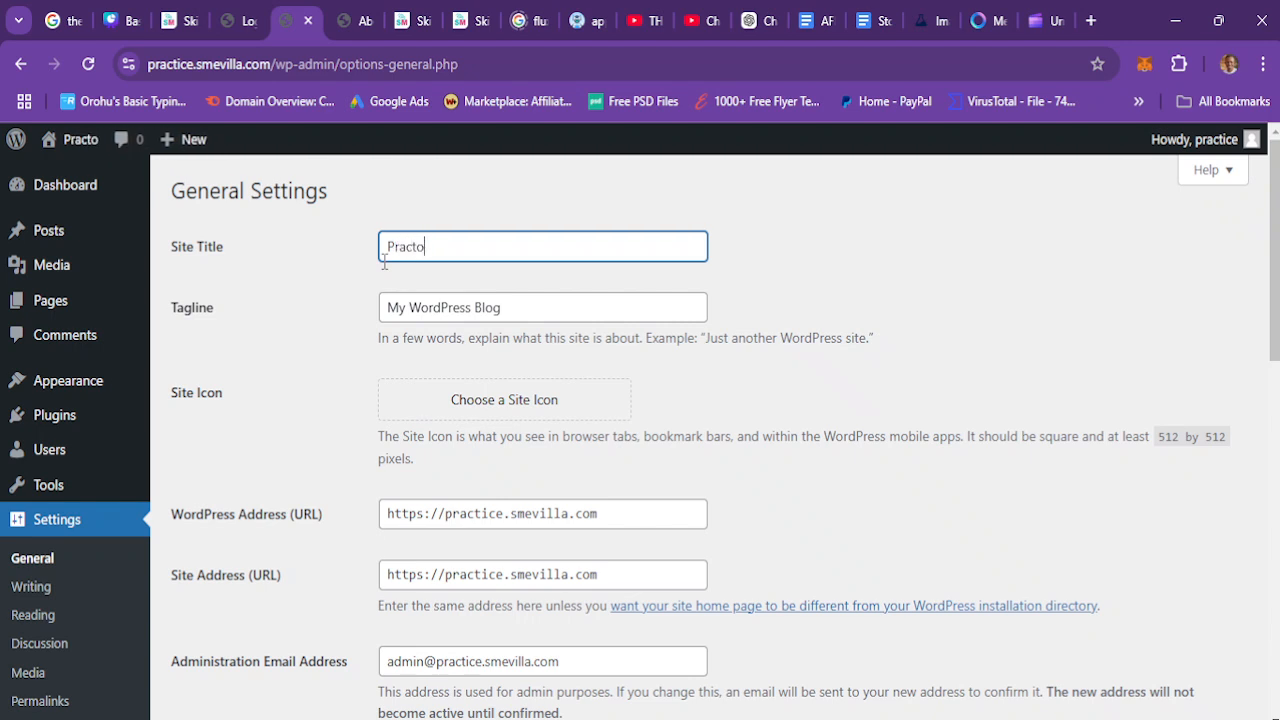
key("BackSpace")
type("ice")
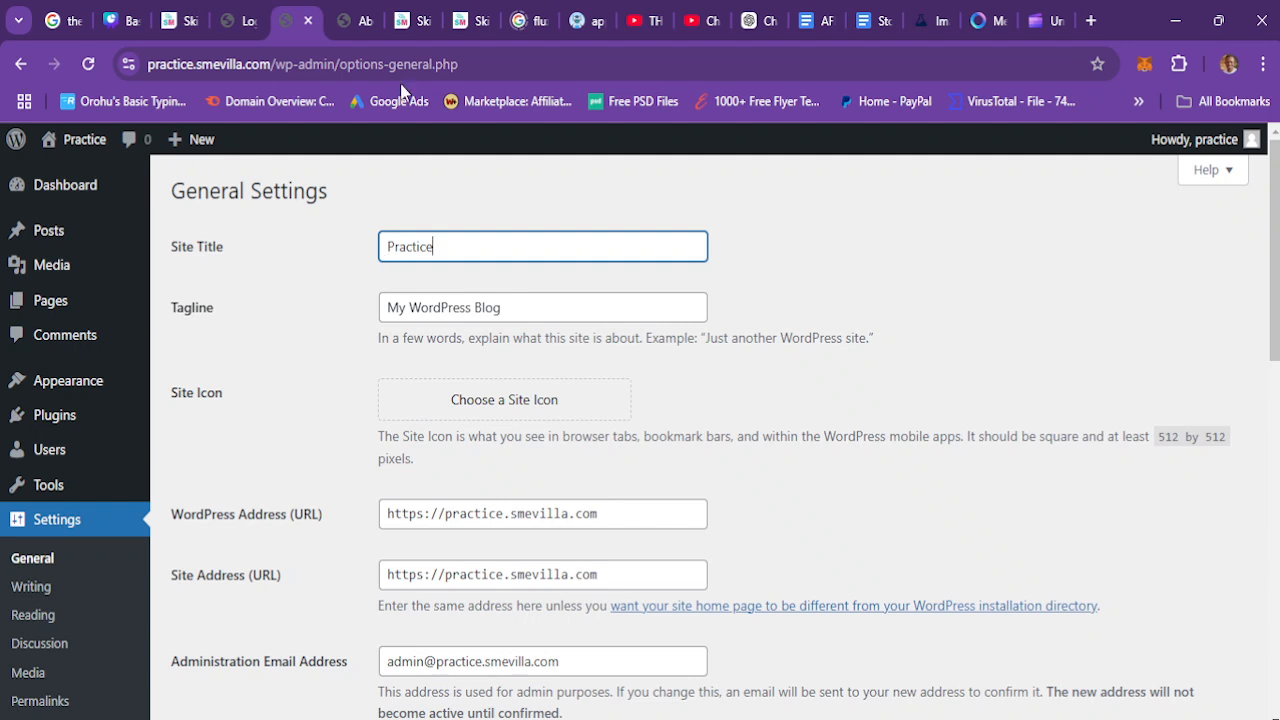
Step: Reload the front-end About Us page in the other tab and scroll through it
mouse_move(80, 142)
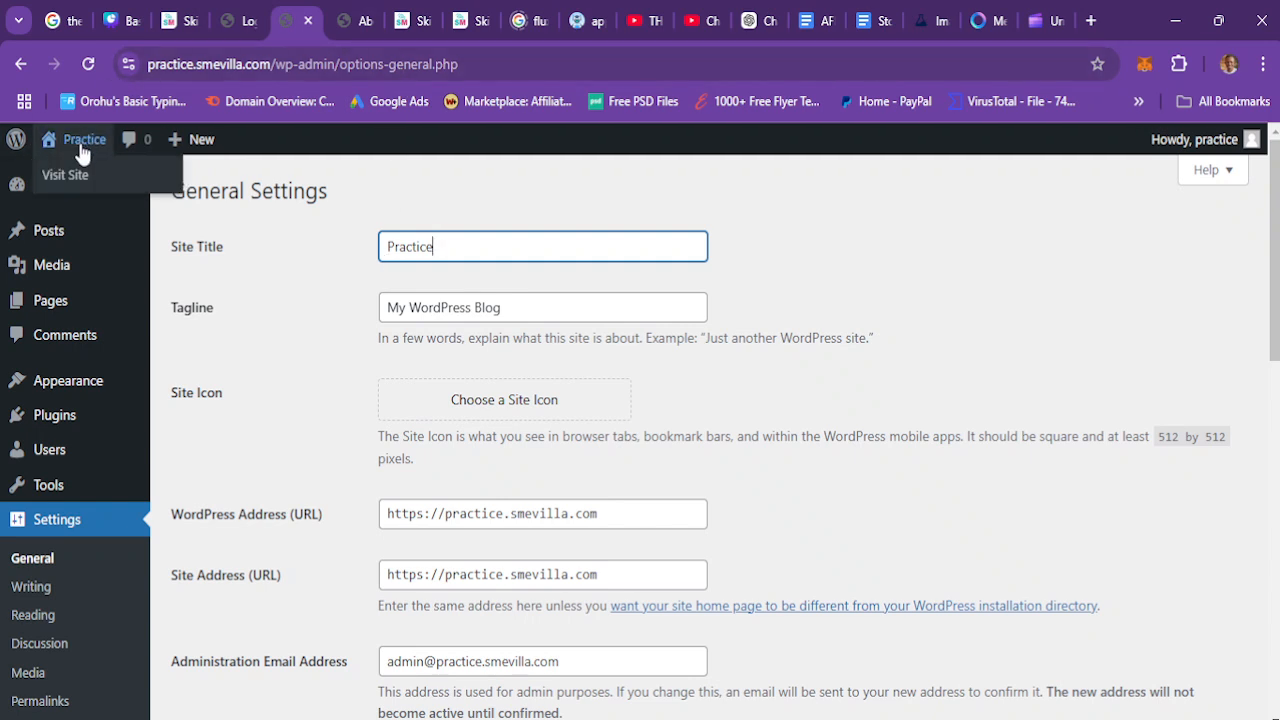
left_click(358, 14)
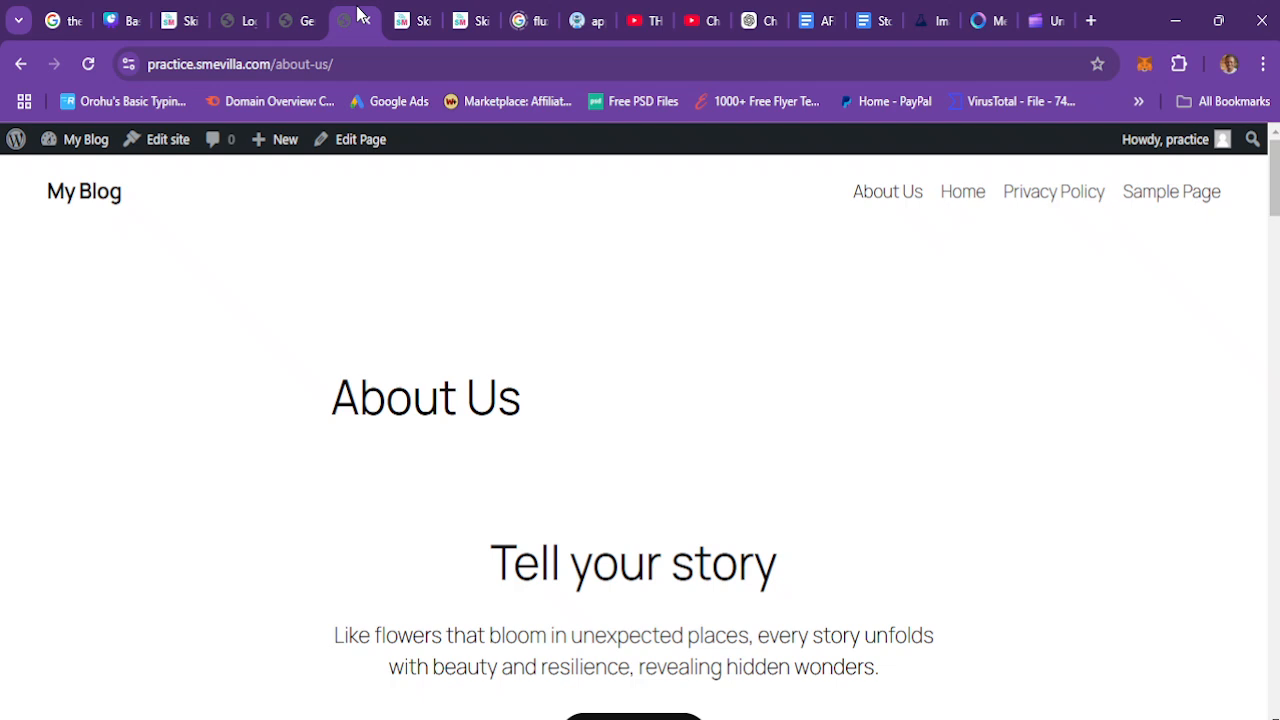
left_click(89, 64)
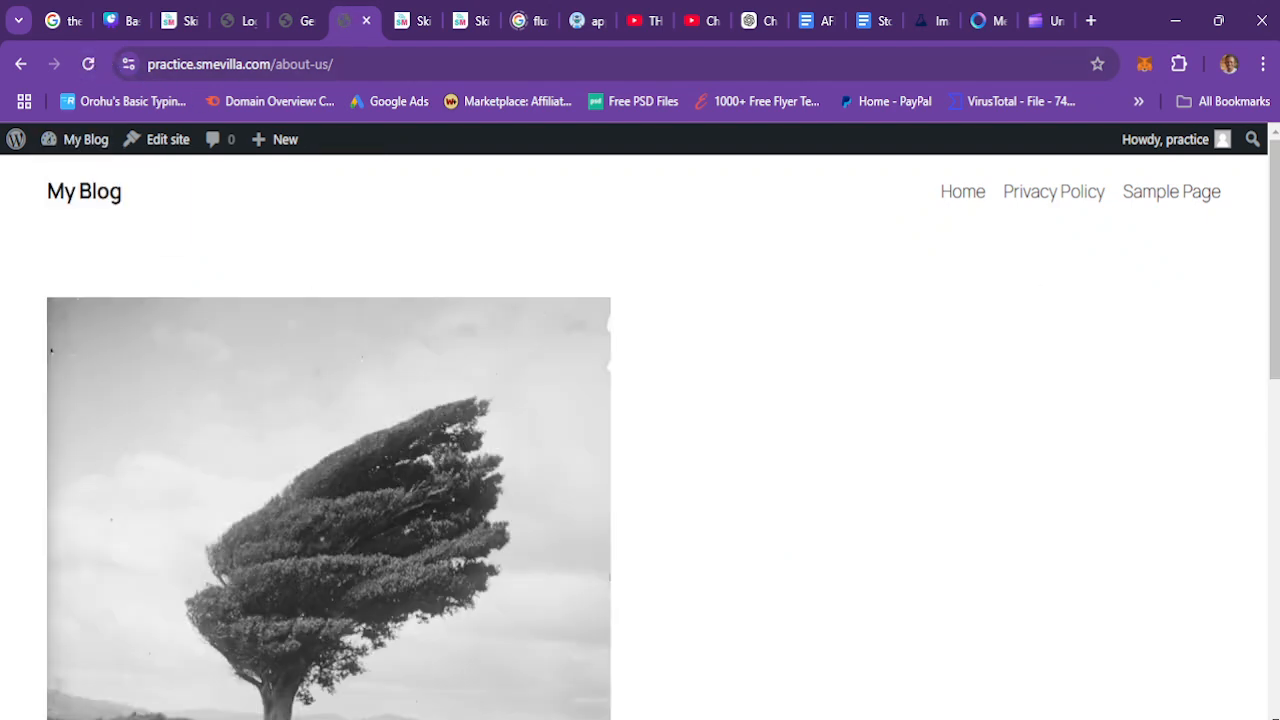
scroll(640, 440, "down", 10)
scroll(640, 440, "up", 10)
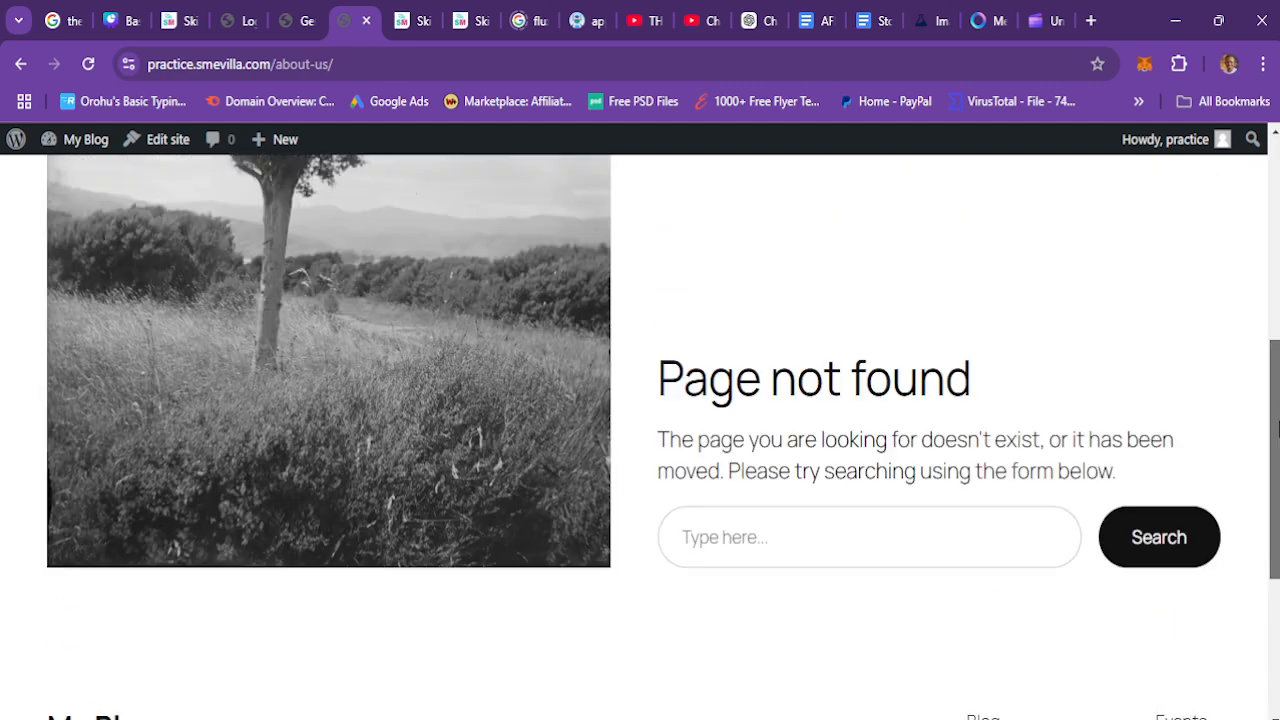
Step: Save the General settings changes
left_click(303, 18)
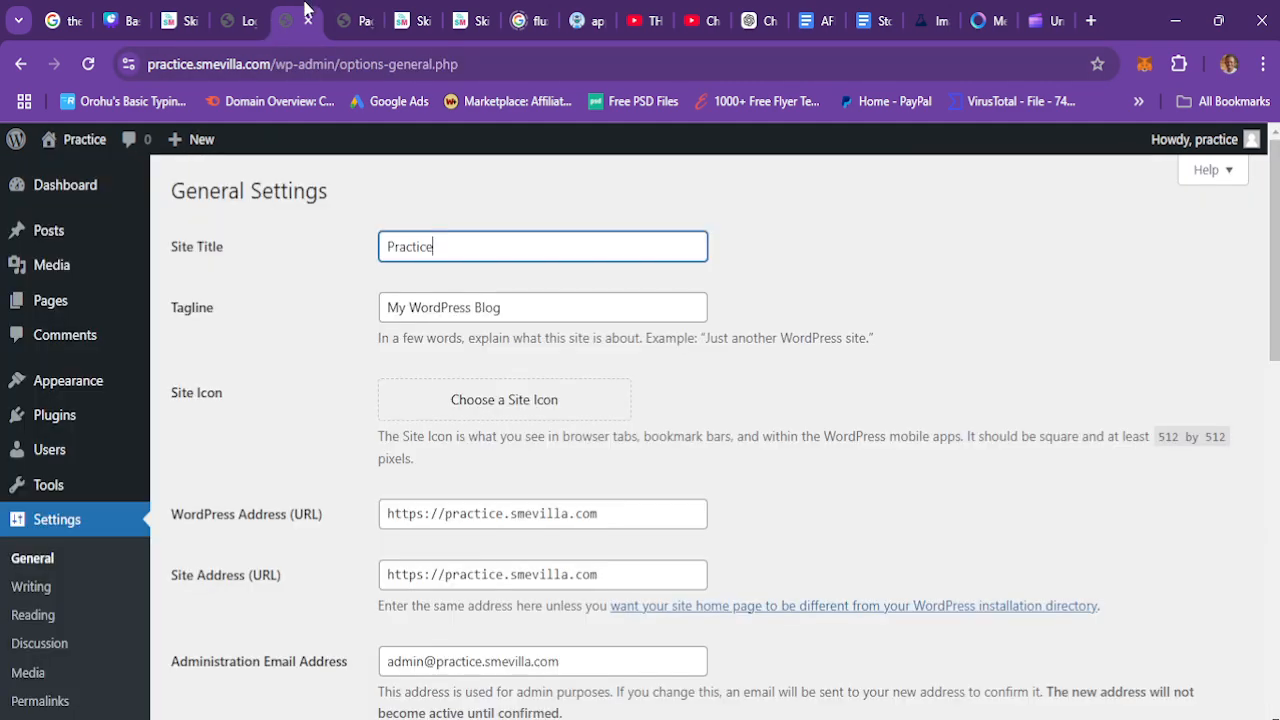
scroll(603, 257, "down", 10)
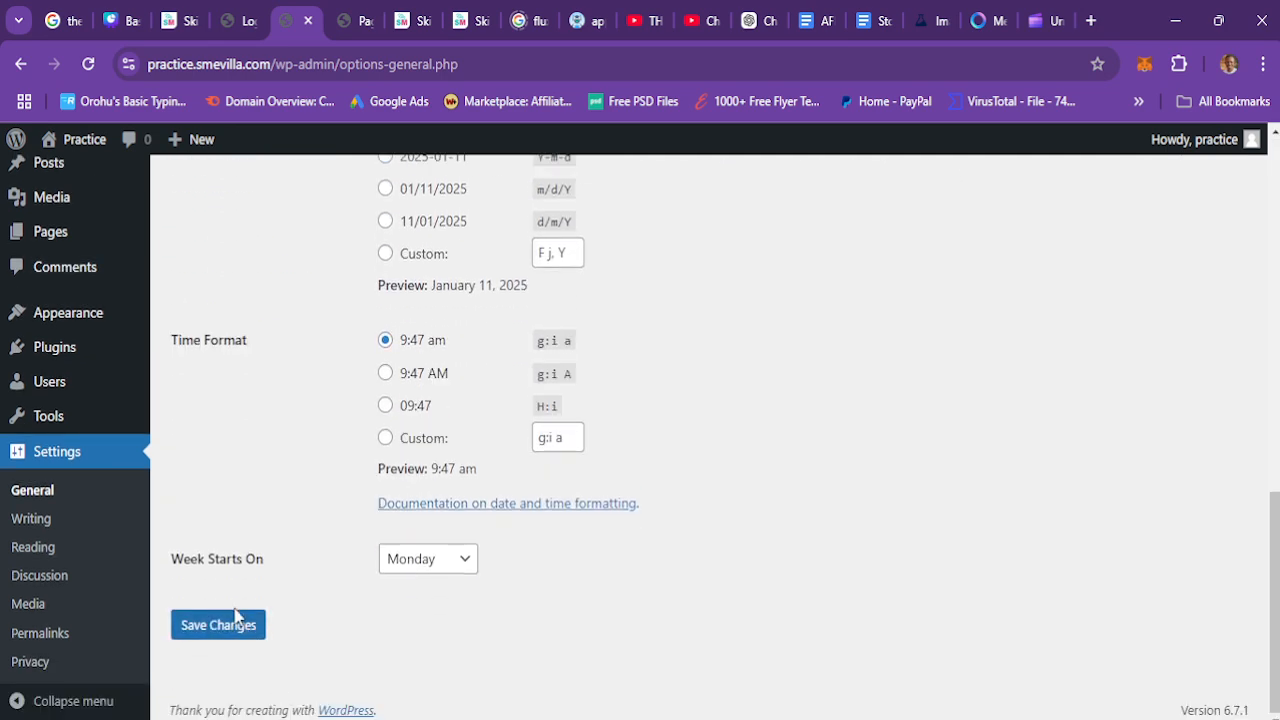
left_click(232, 622)
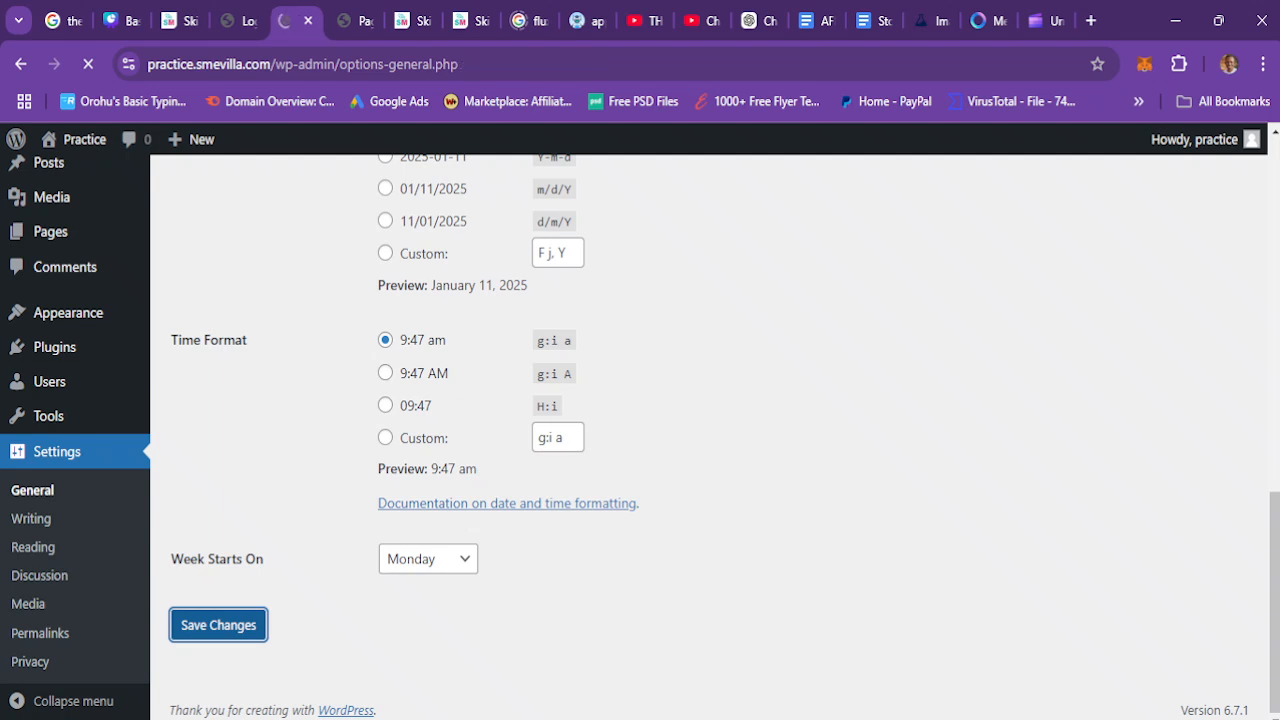
Step: Reload the front-end page to view the site title, then return to the settings tab
left_click(361, 6)
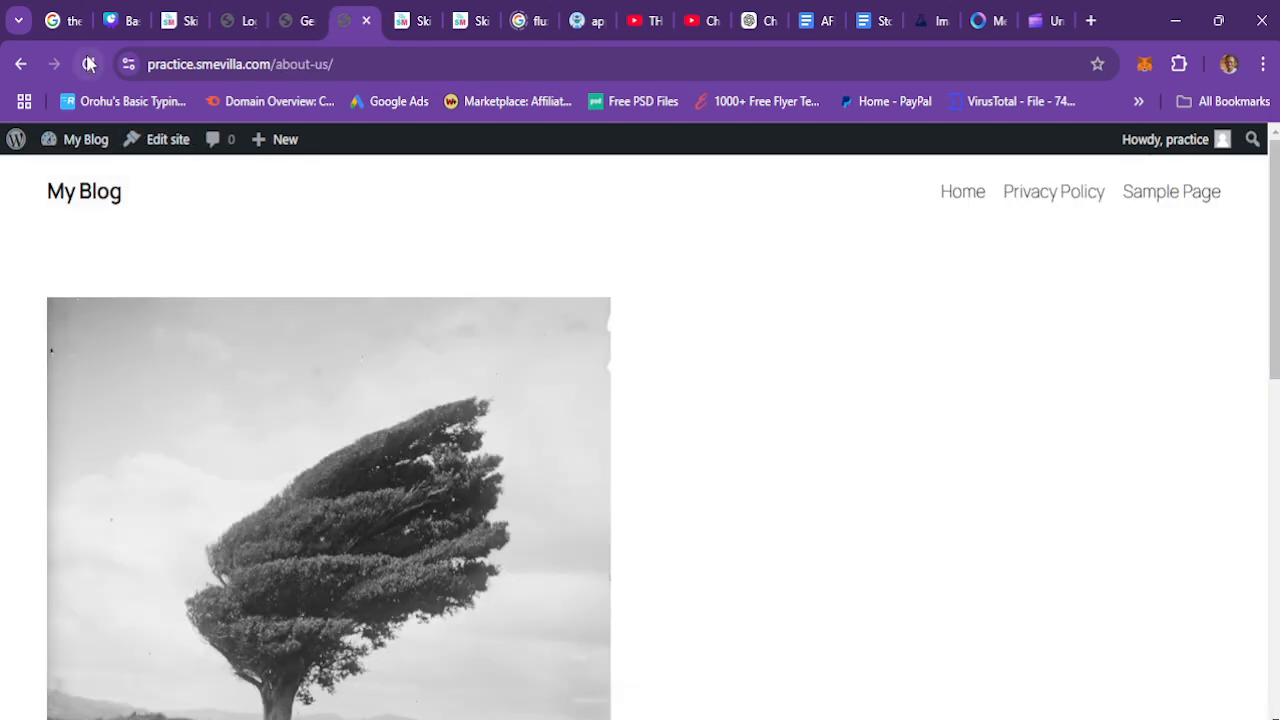
mouse_move(90, 140)
left_click(90, 65)
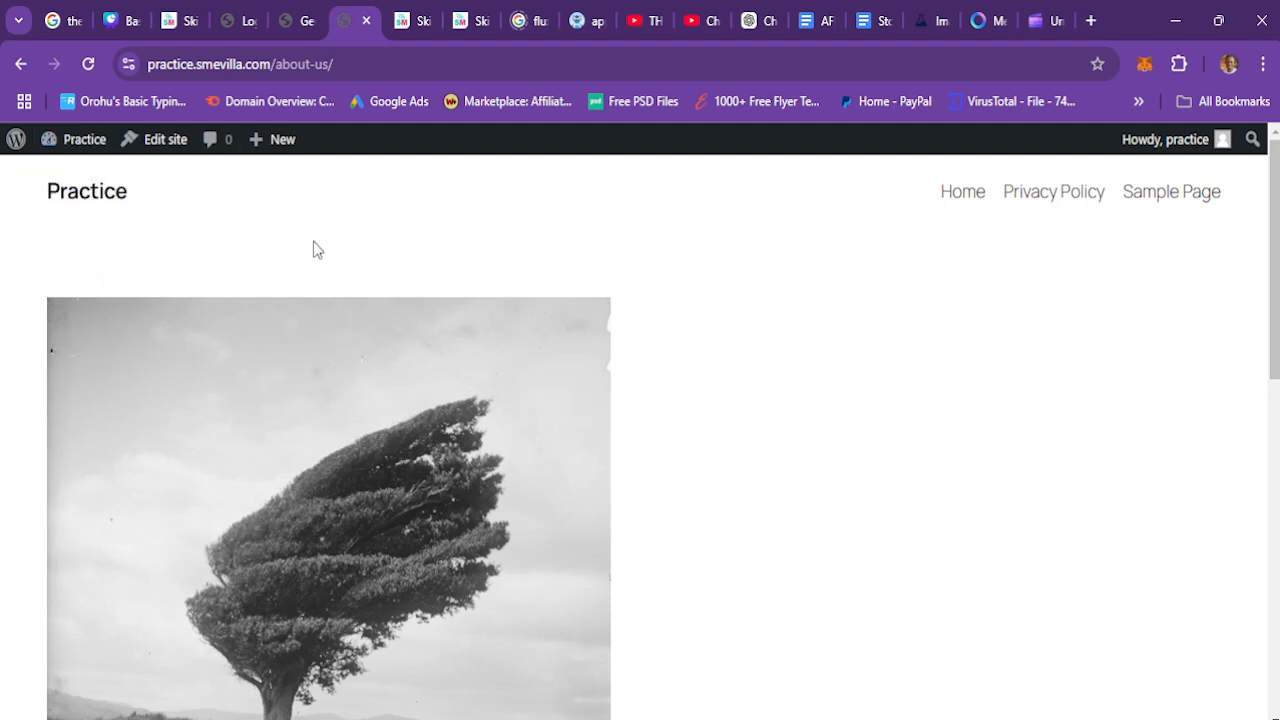
left_click(280, 14)
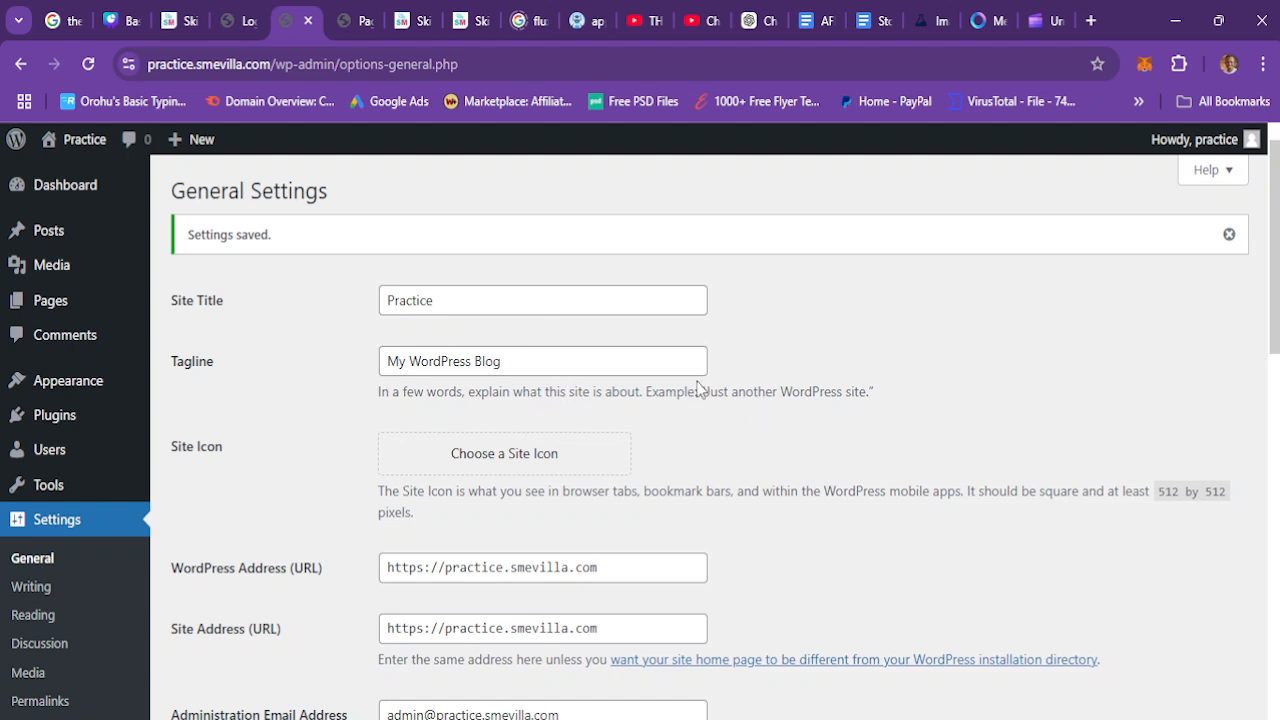
Step: Set the tagline to Learn and Practice Web Design and save the settings
left_click_drag(522, 362, 317, 362)
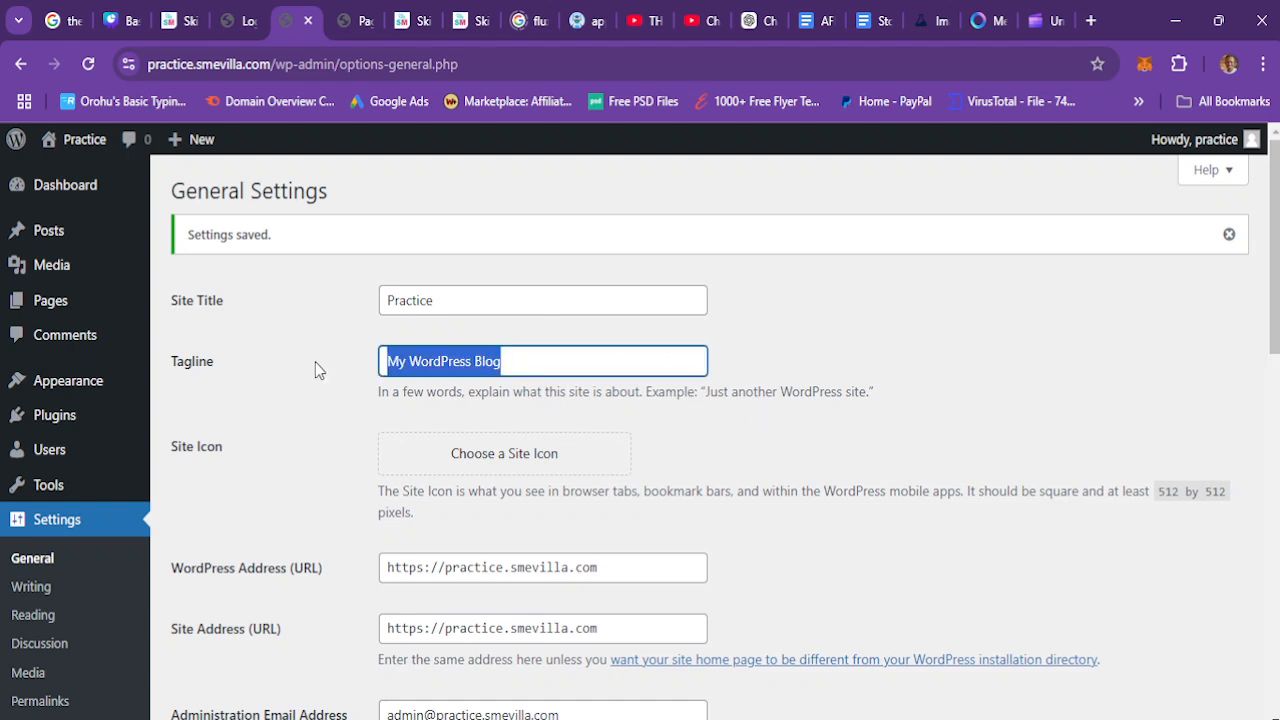
type("We learn and Practice ")
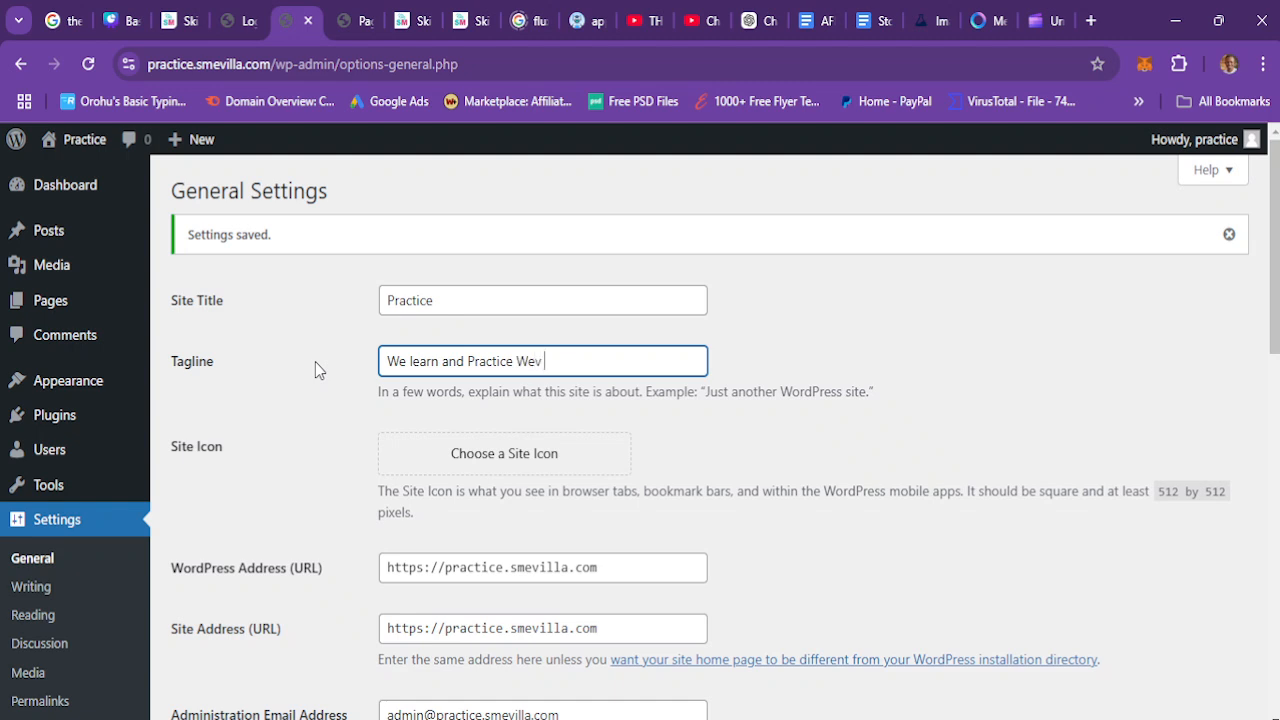
type("Web Dewelo")
key("BackSpace")
key("BackSpace")
key("BackSpace")
key("BackSpace")
type("sugn")
type("ign")
key("Left")
key("Left")
key("Left")
key("Left")
key("Left")
key("Left")
key("Left")
key("Left")
key("Left")
key("Left")
key("Left")
key("Left")
key("Left")
key("Left")
key("Left")
key("Left")
key("Left")
key("Left")
key("Left")
key("Left")
key("BackSpace")
key("BackSpace")
key("BackSpace")
key("BackSpace")
type("L")
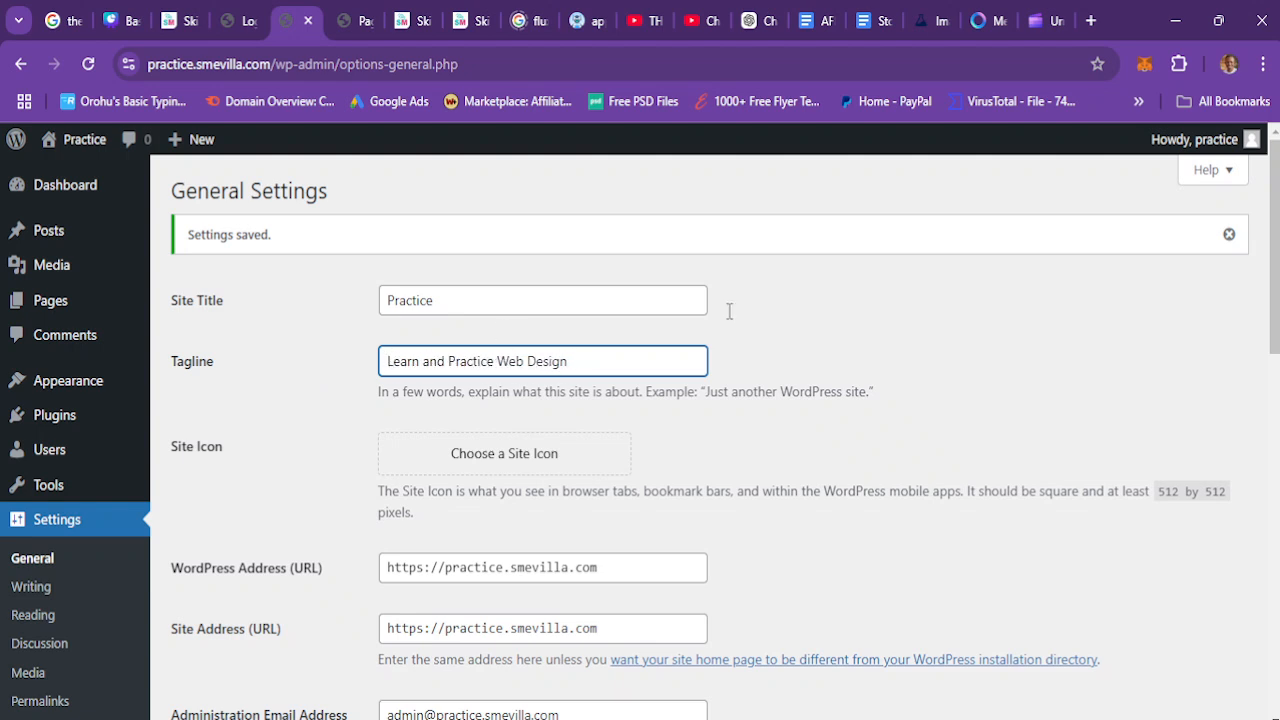
left_click_drag(1275, 250, 1275, 610)
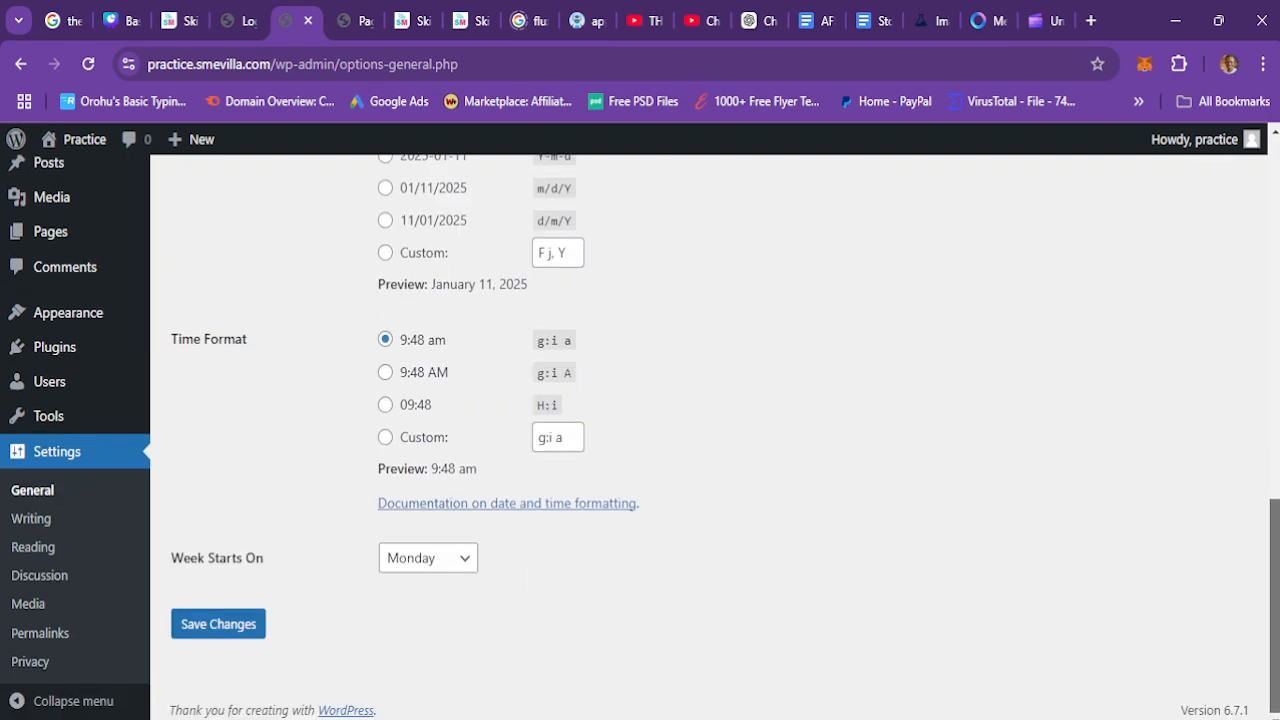
left_click(226, 624)
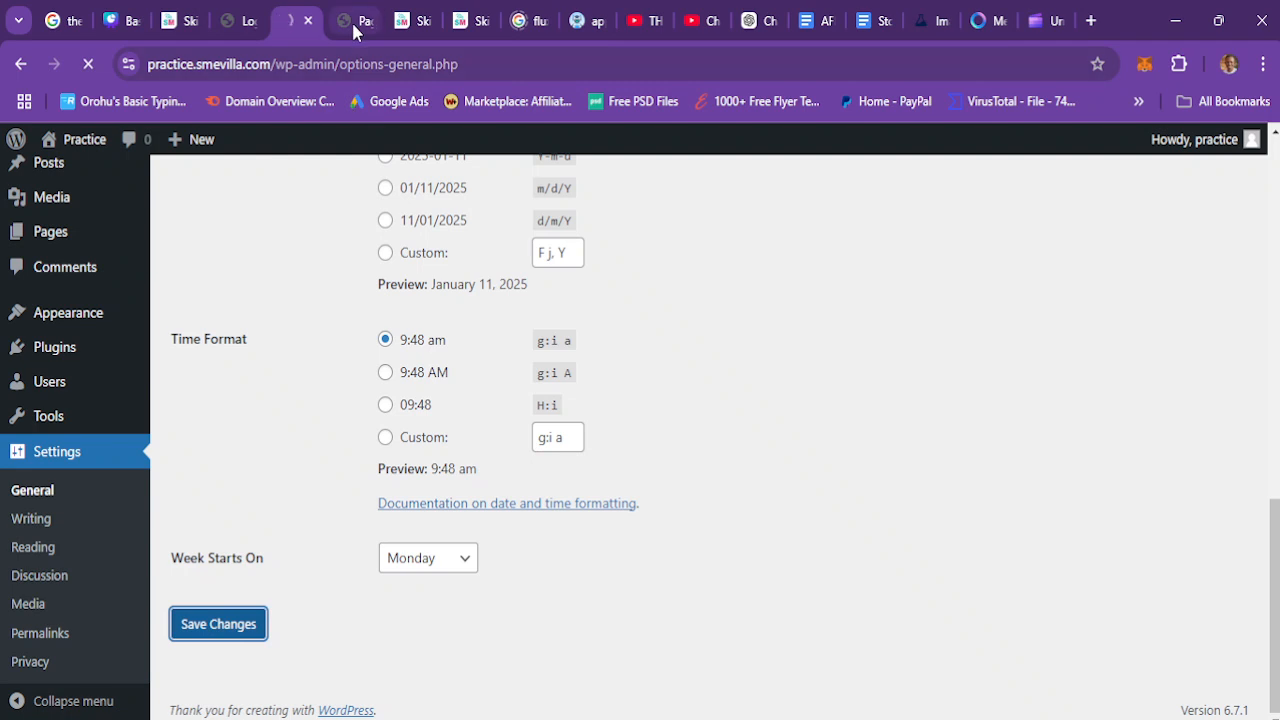
Step: Reload the front-end page and scroll to view the footer's title and tagline
left_click(354, 27)
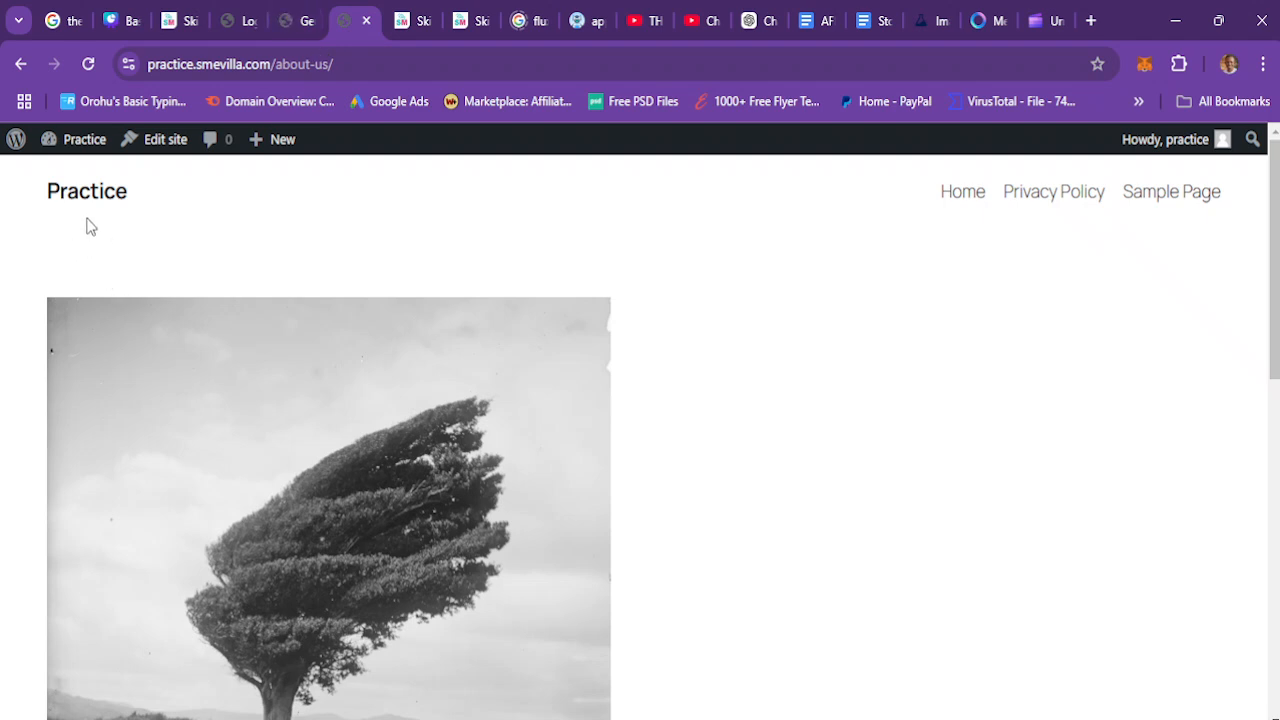
left_click(88, 65)
scroll(640, 437, "down", 8)
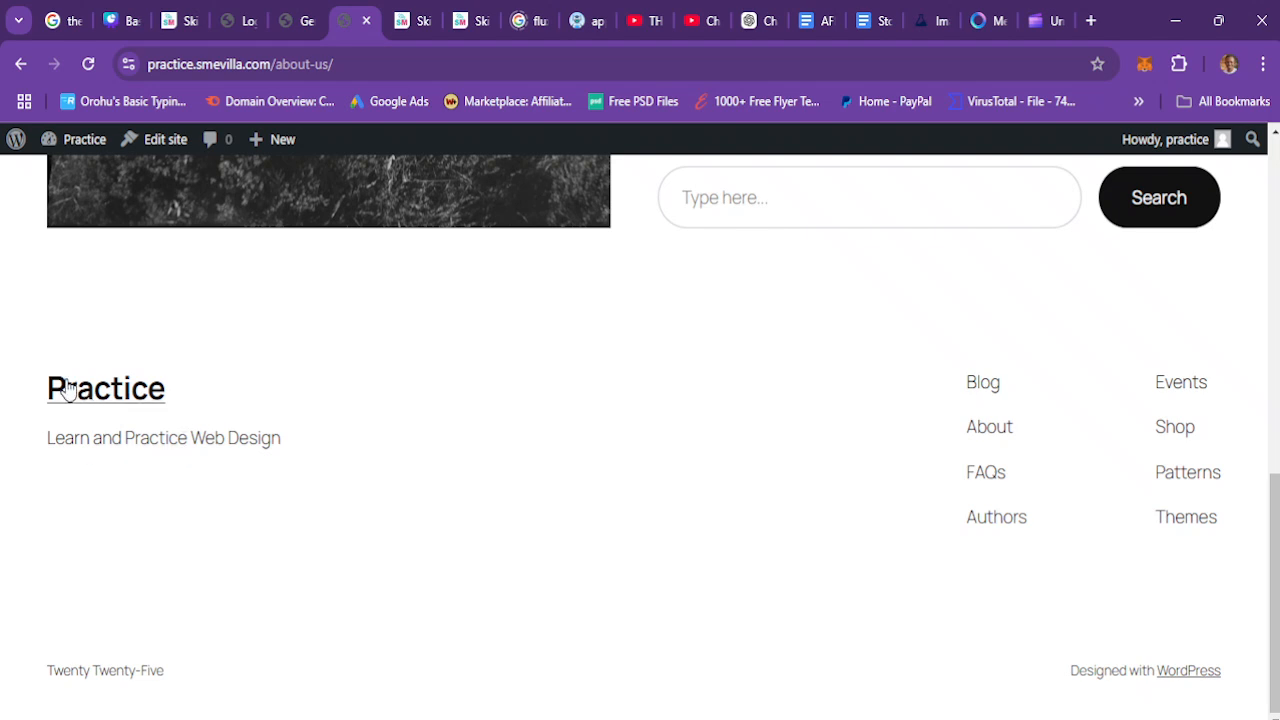
left_click_drag(1276, 560, 1276, 170)
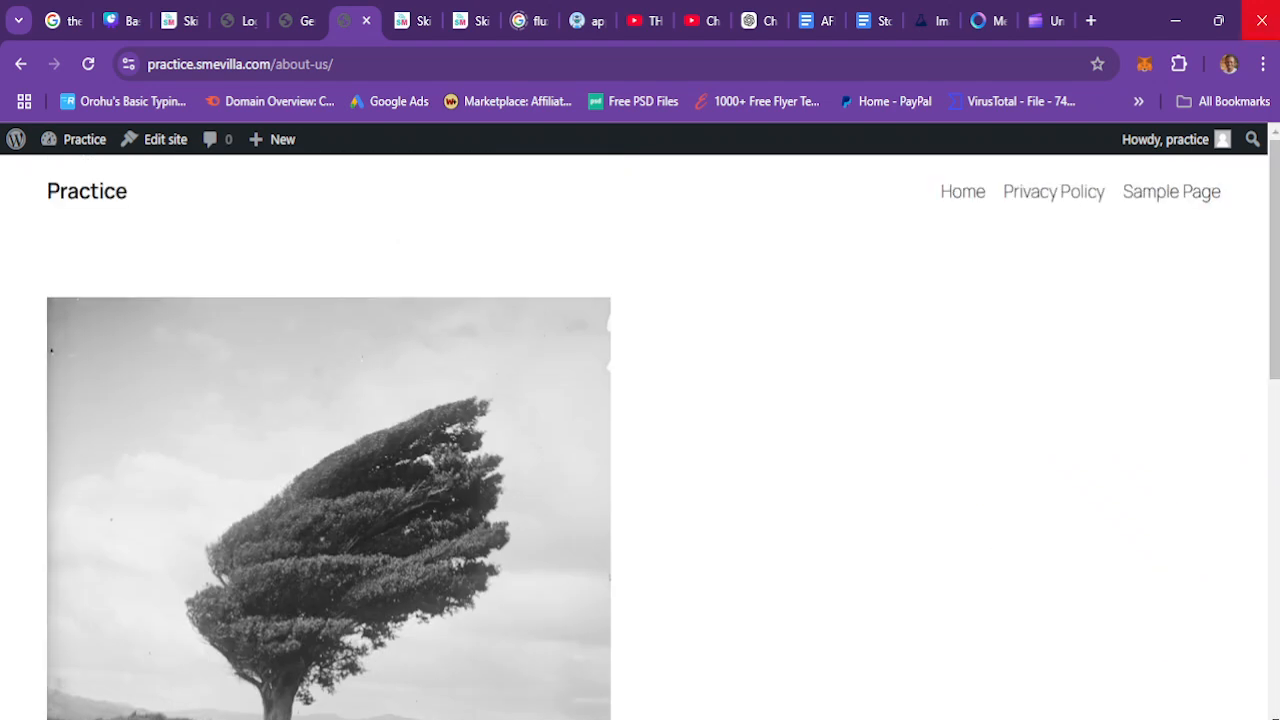
left_click(310, 30)
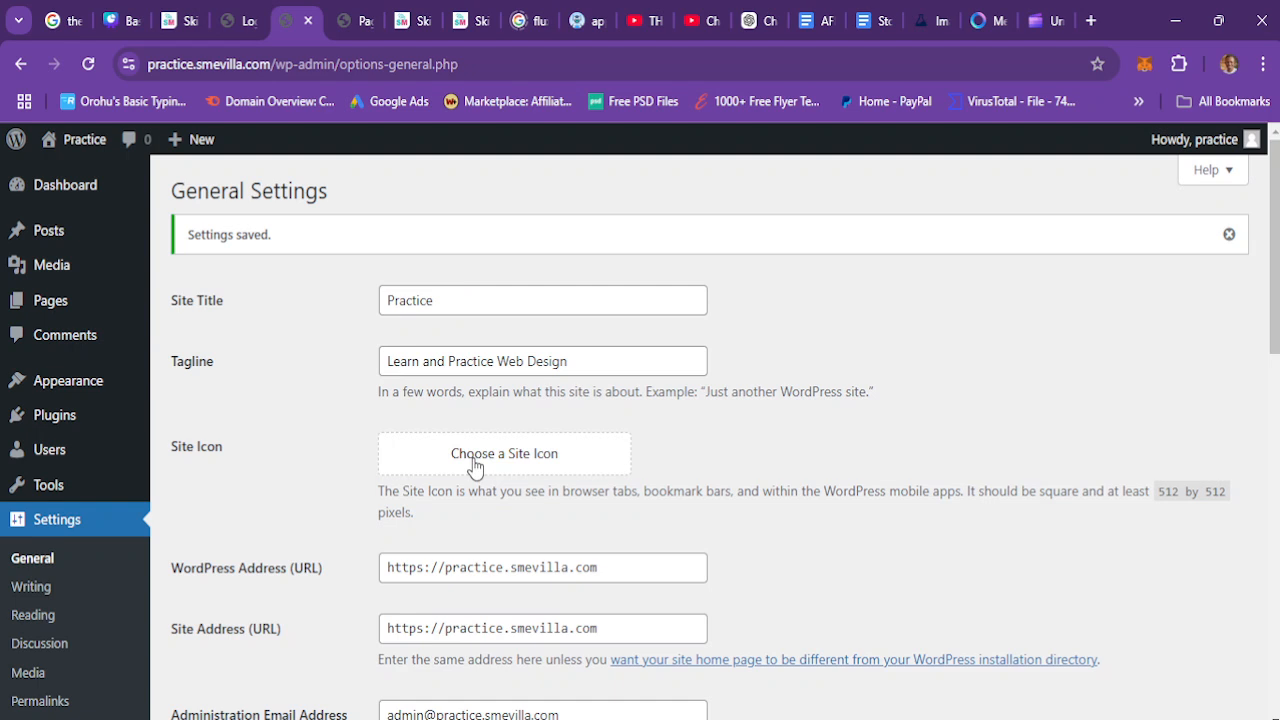
Step: Set the FB_IMG_1735189276179.jpg image from the media library as the site icon, crop it, and save the settings
left_click(473, 458)
left_click(190, 223)
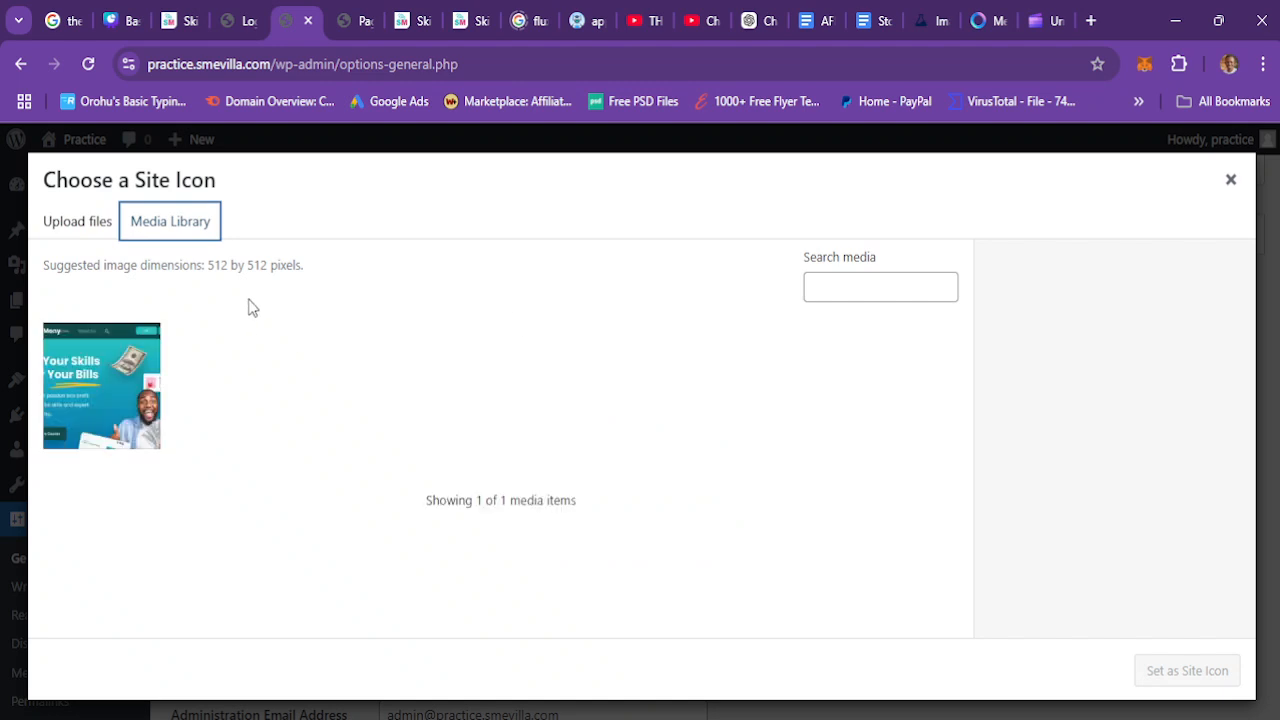
left_click(92, 378)
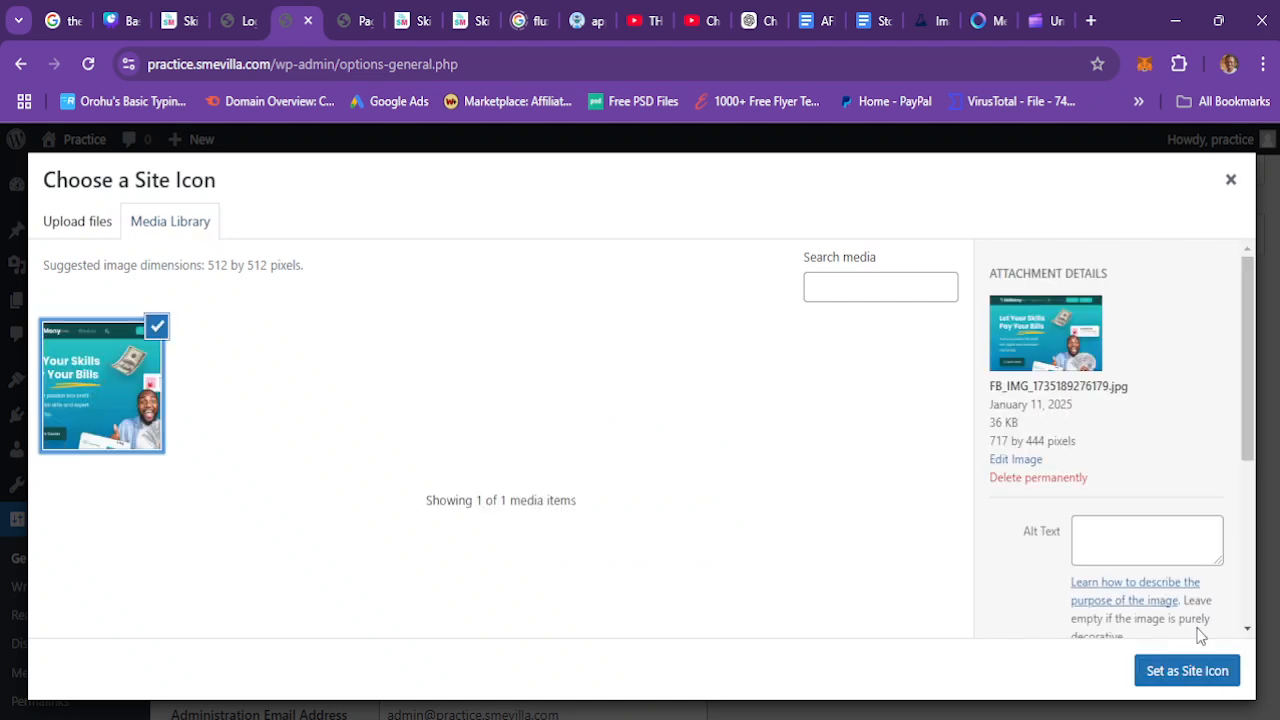
left_click(1188, 672)
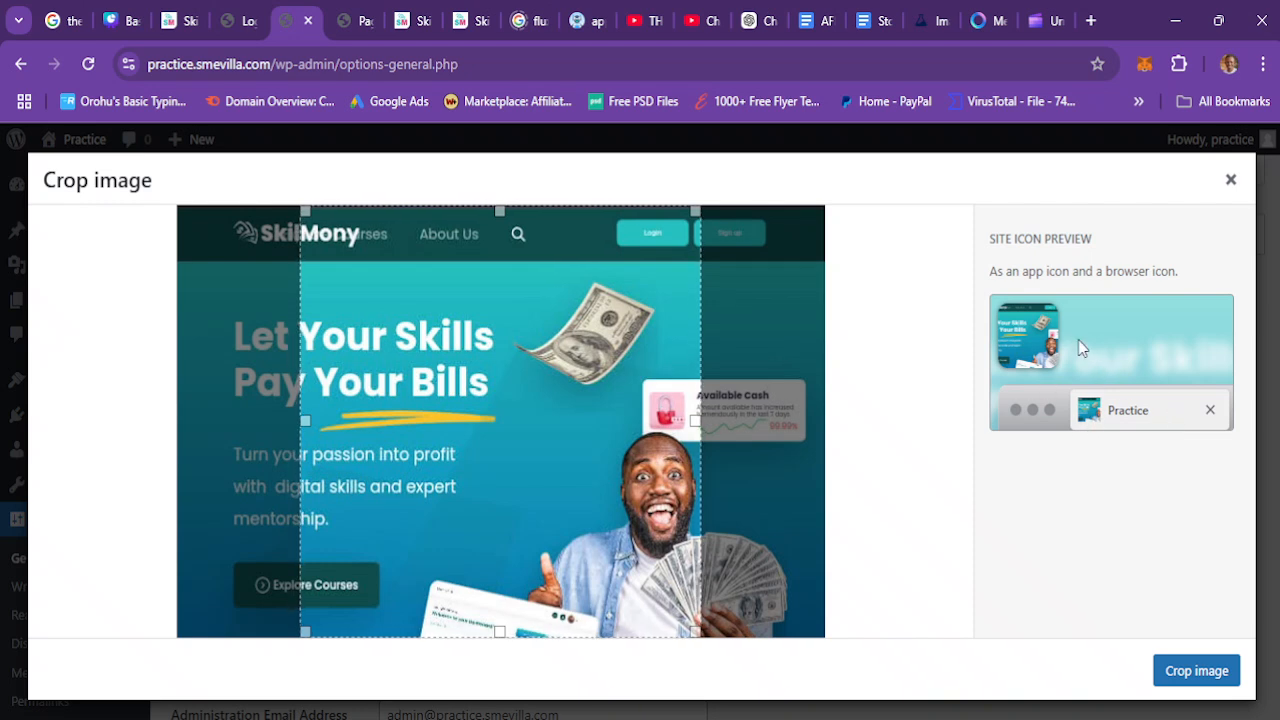
left_click(1208, 678)
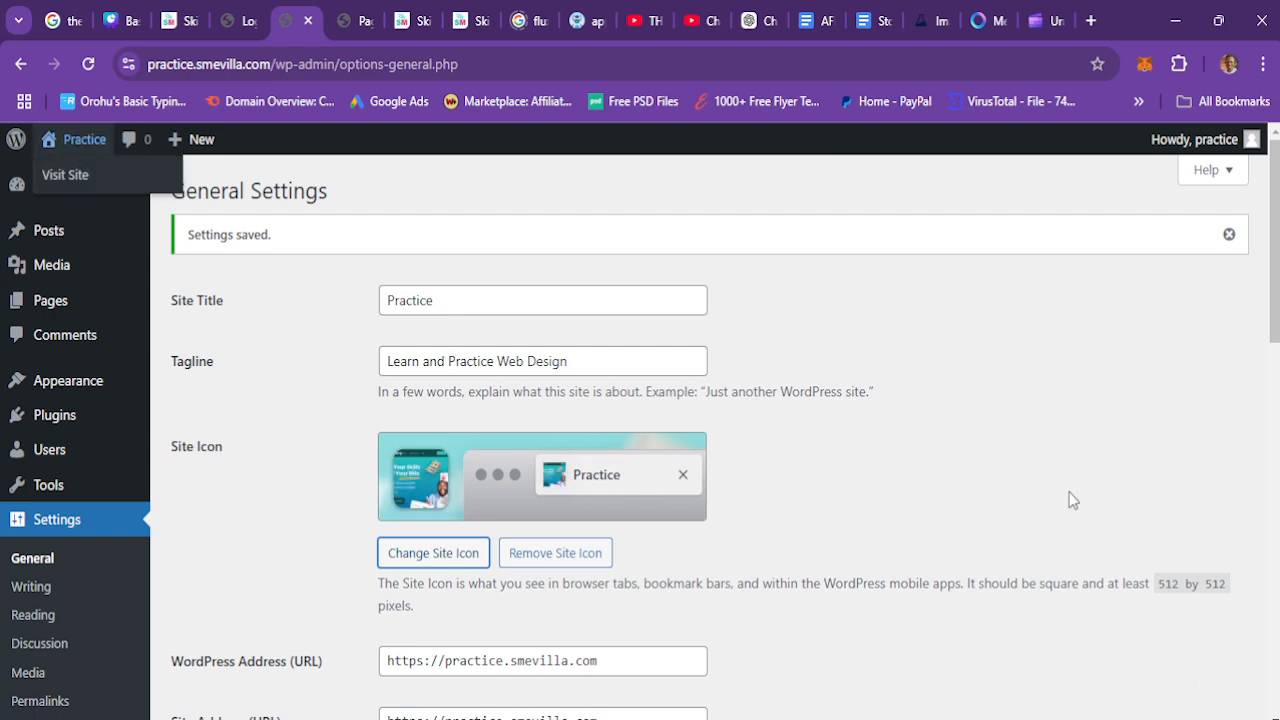
left_click_drag(1275, 240, 1275, 640)
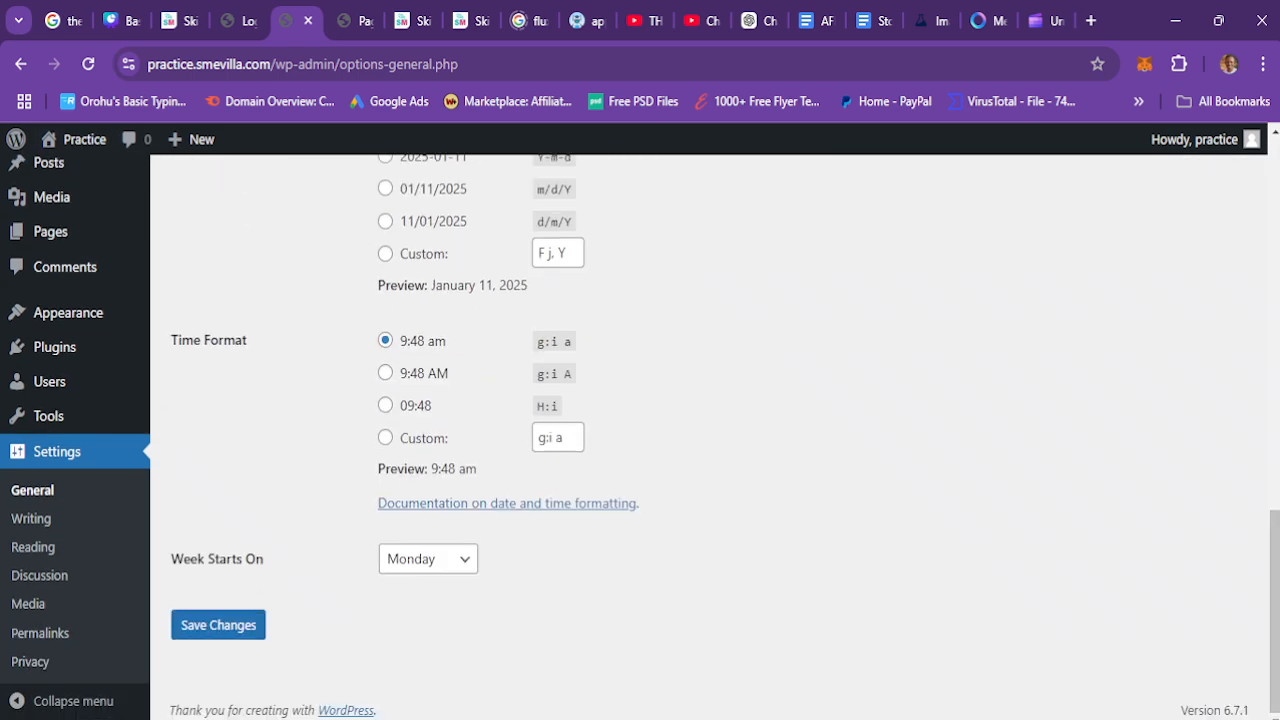
left_click(250, 630)
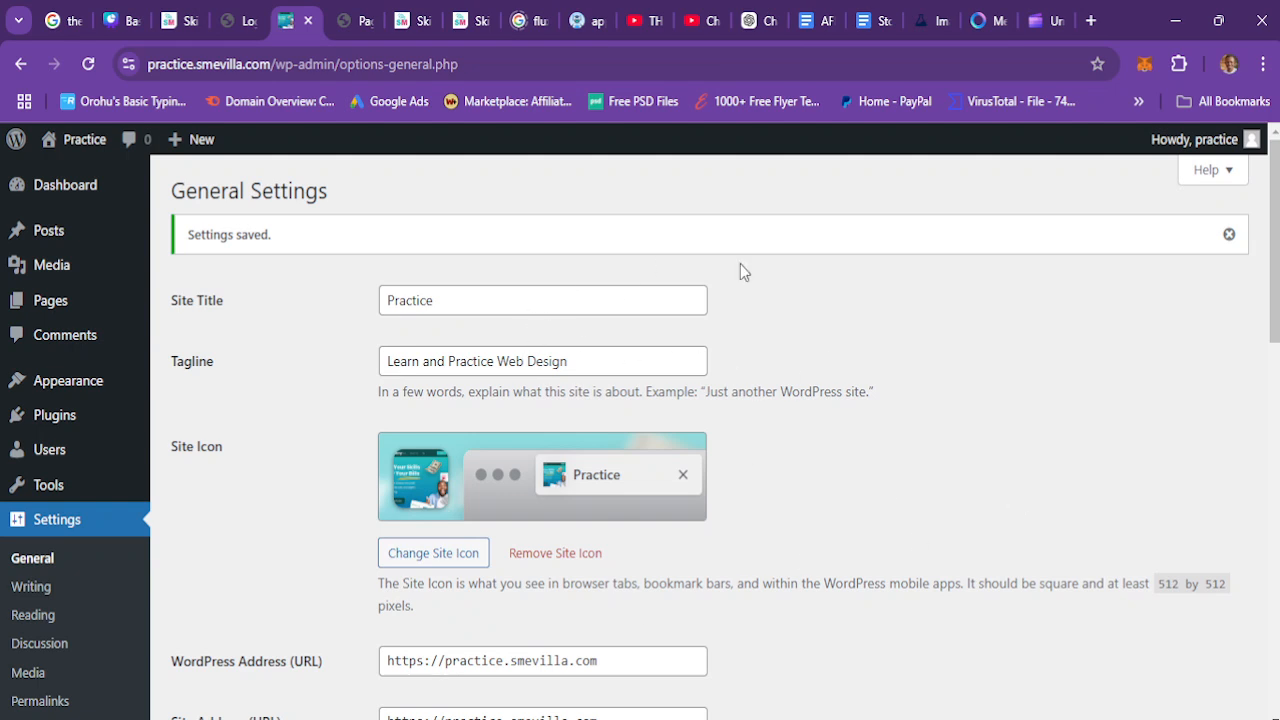
Step: Reload the front-end page to view the new site icon in the browser tab
left_click(364, 14)
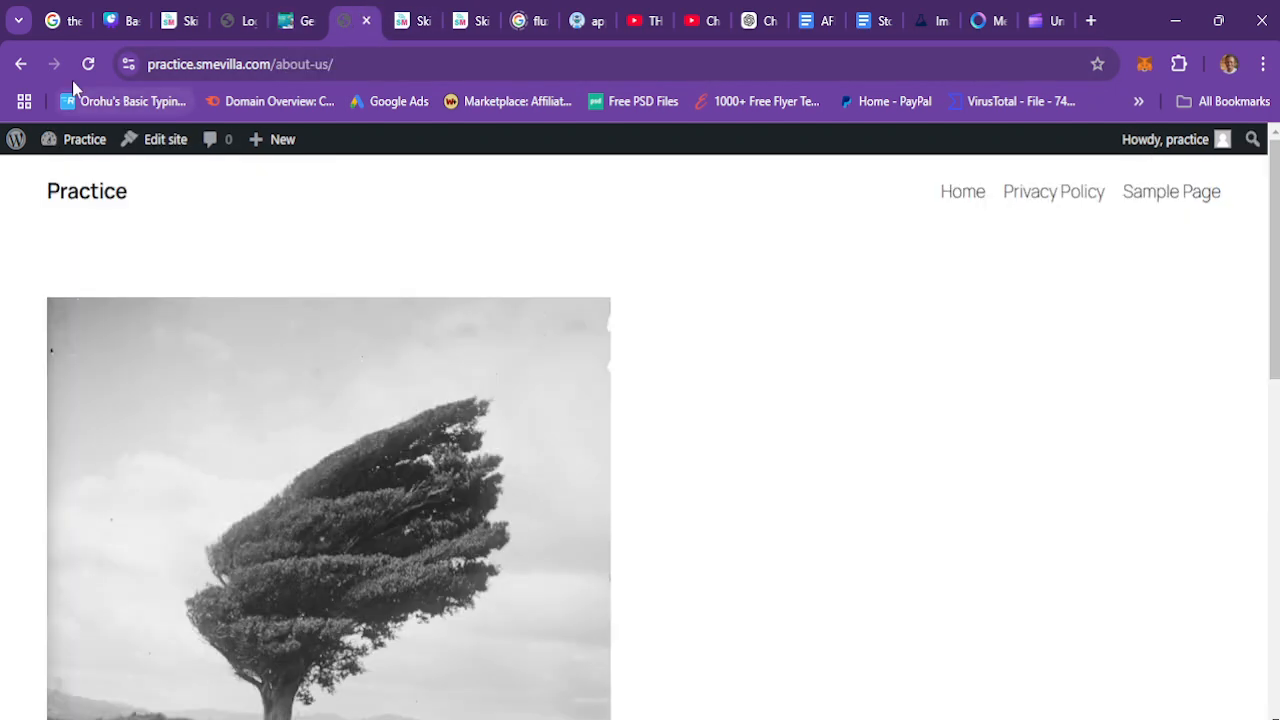
left_click(87, 64)
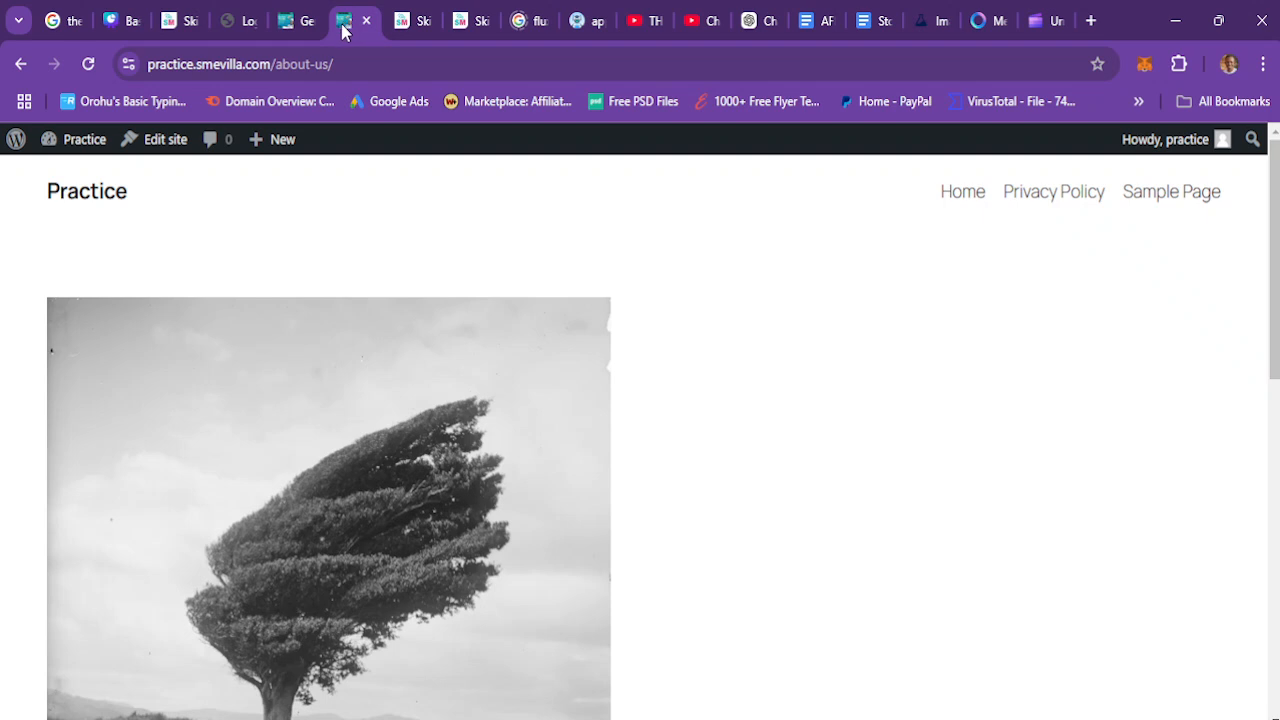
left_click(283, 16)
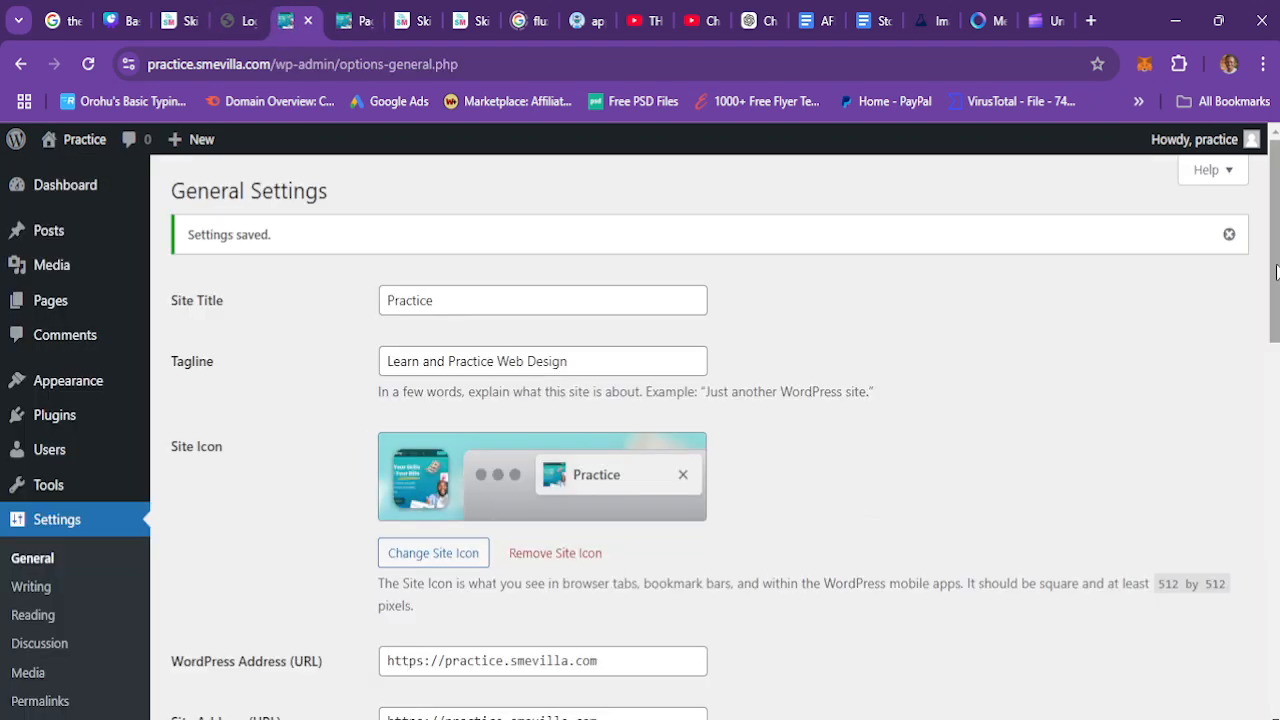
Step: Scroll through the remaining general settings, including timezone and date and time formats, and save the settings
scroll(715, 440, "down", 3)
scroll(715, 436, "down", 2)
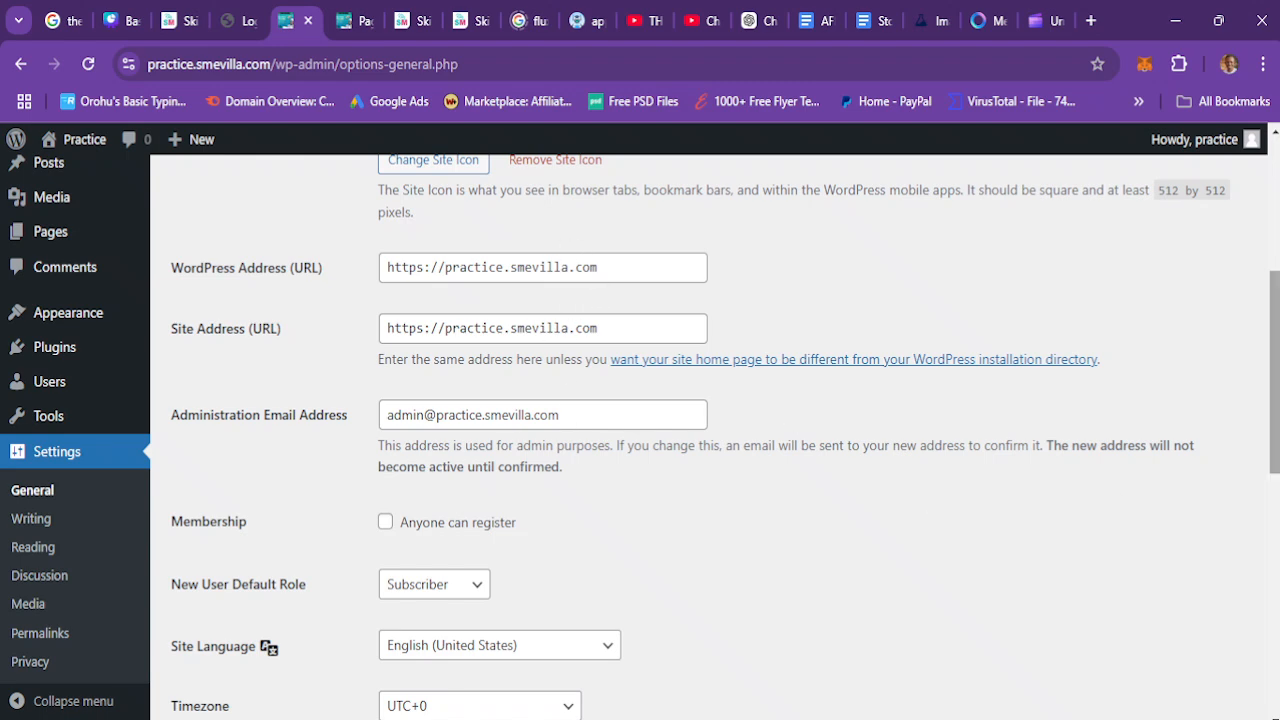
scroll(604, 373, "down", 2)
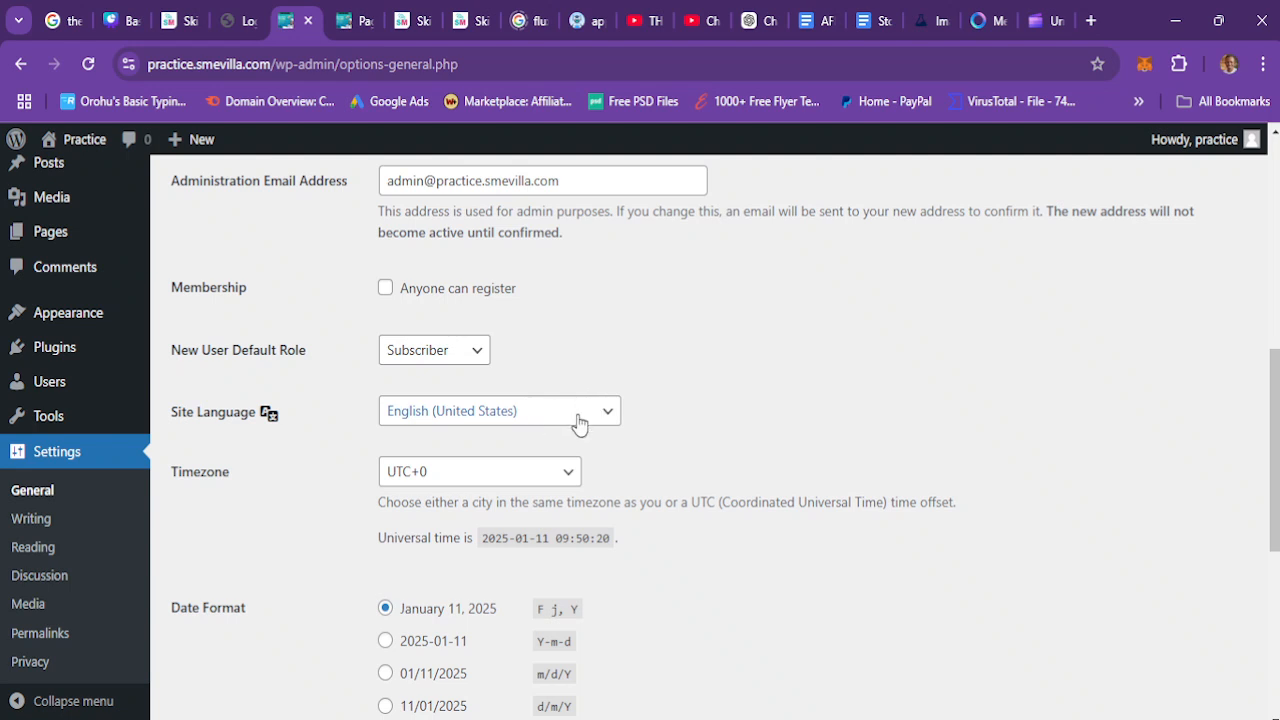
left_click(442, 480)
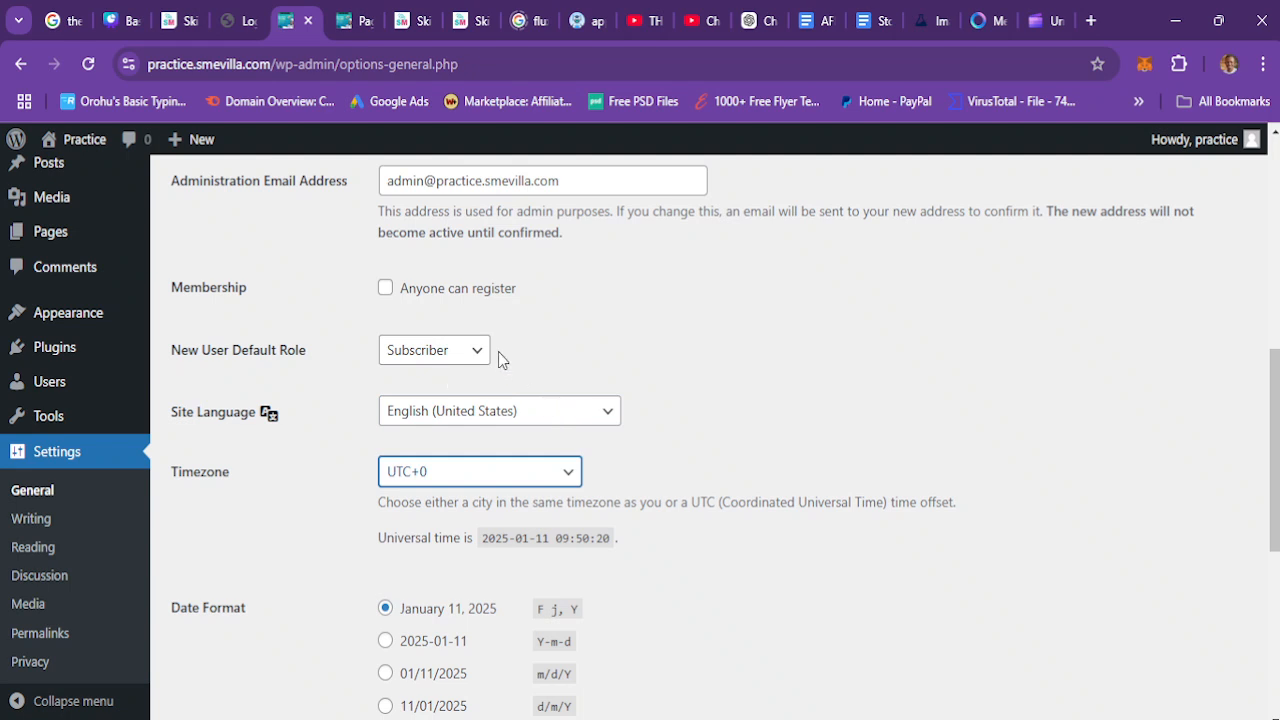
left_click(748, 420)
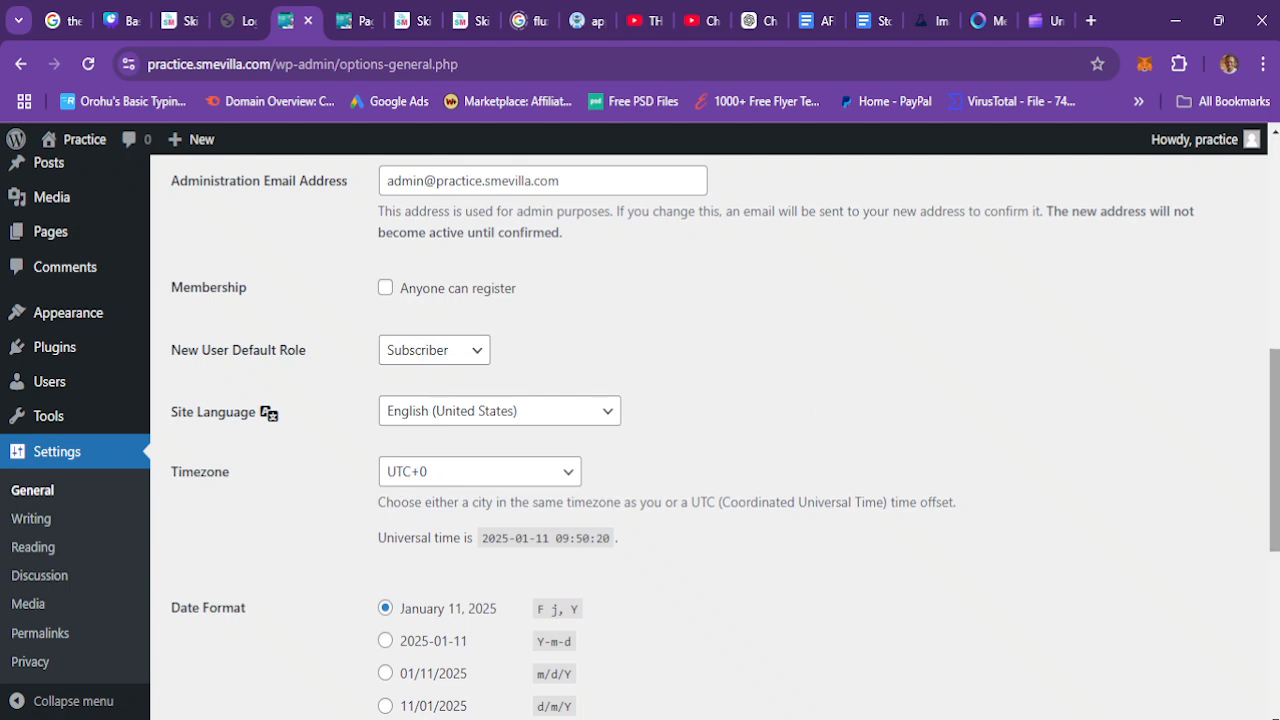
left_click_drag(1274, 470, 1274, 594)
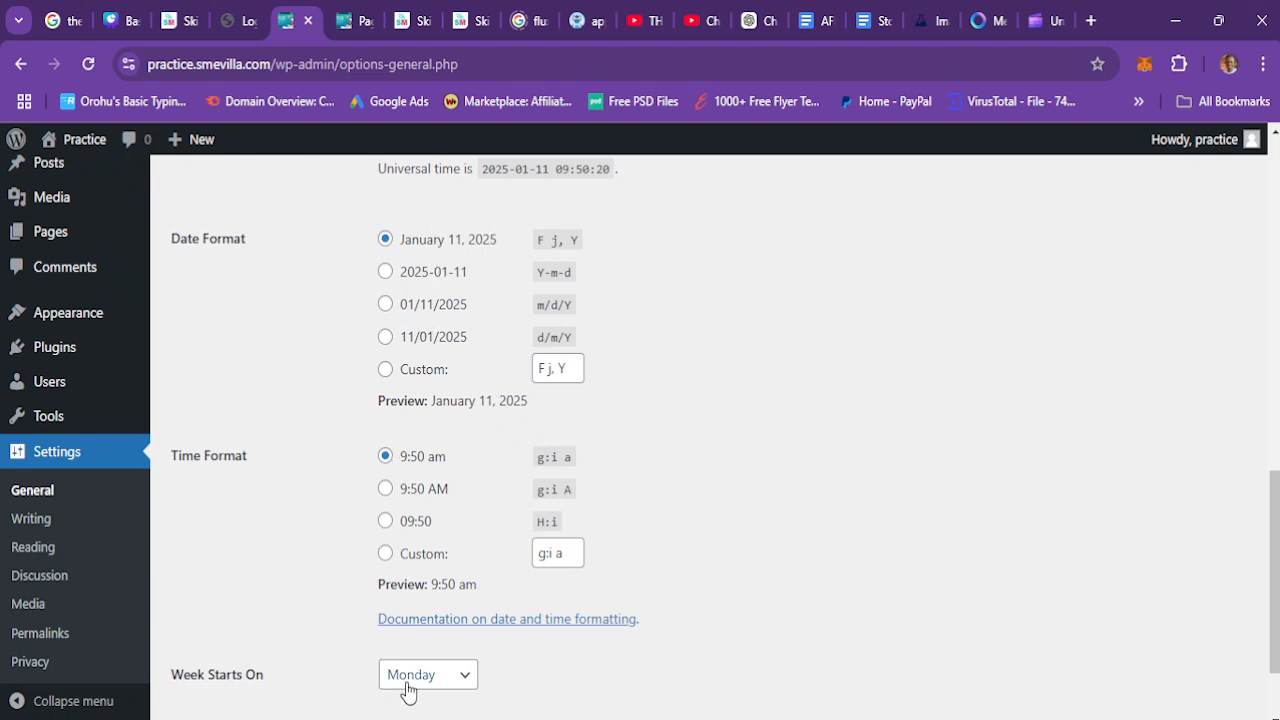
scroll(1274, 580, "down", 2)
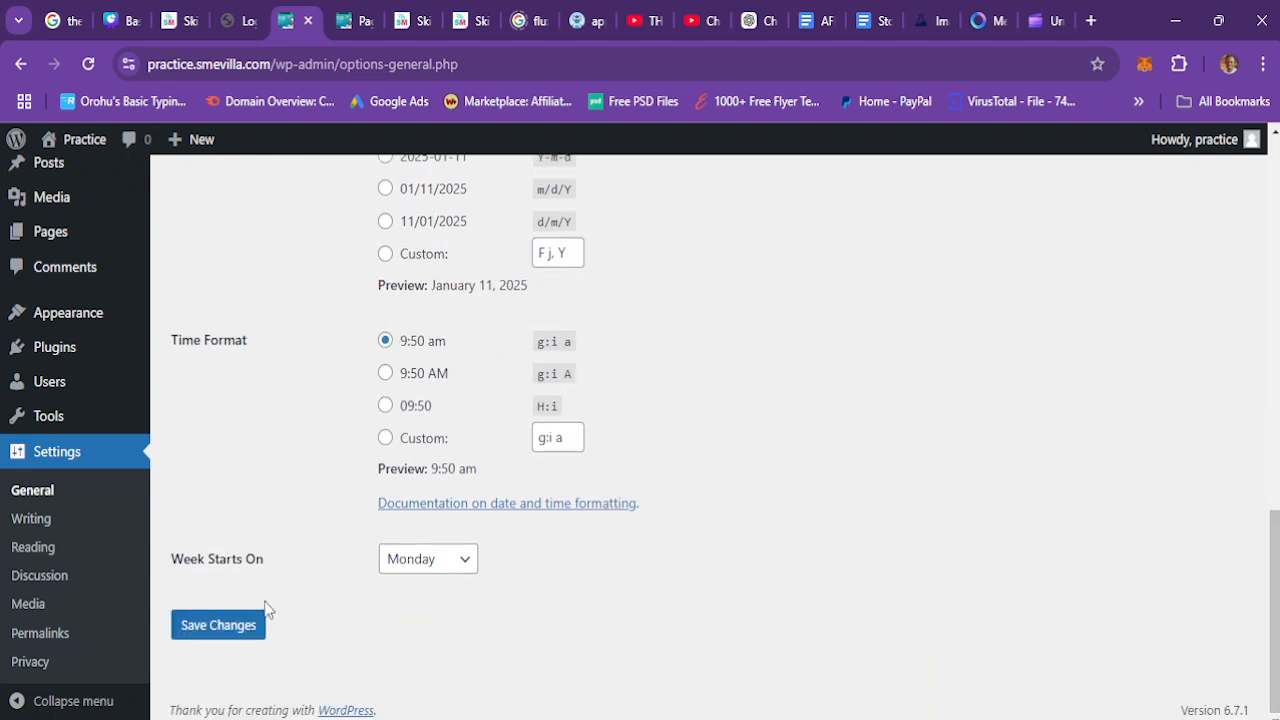
left_click(234, 628)
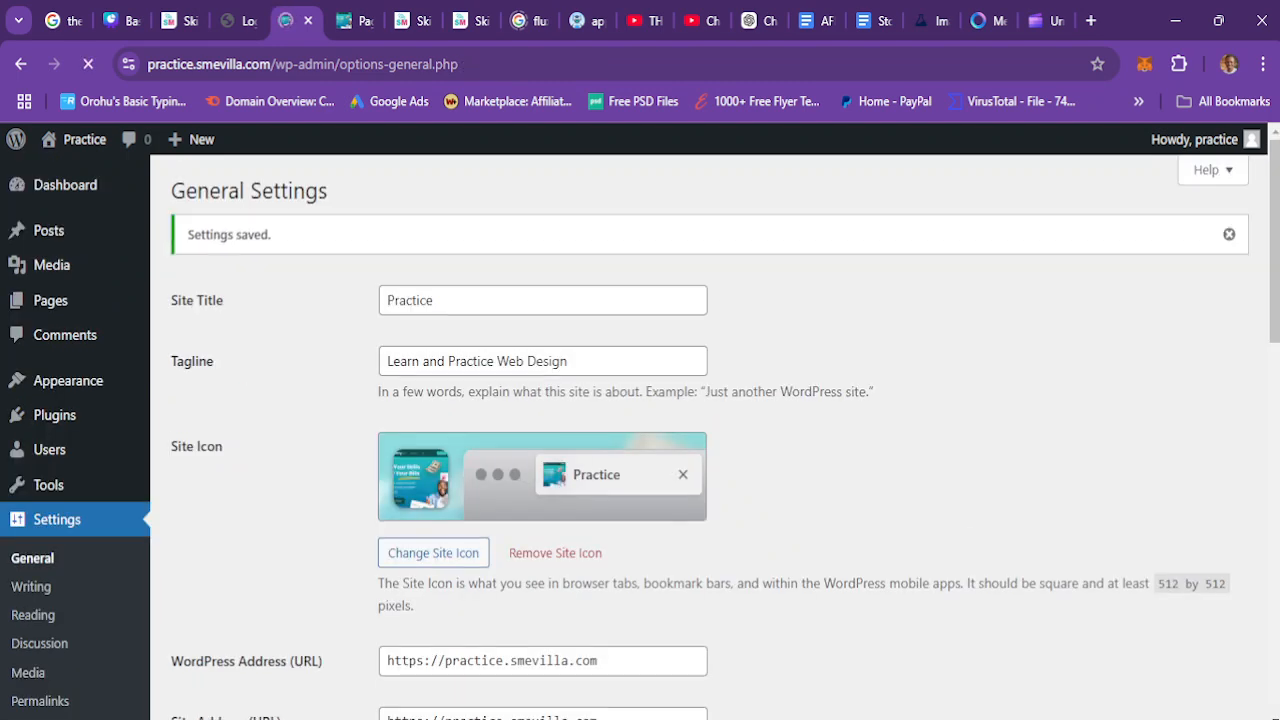
Step: Open the Writing settings, set the default post category to Facebook, and save the changes
left_click(30, 597)
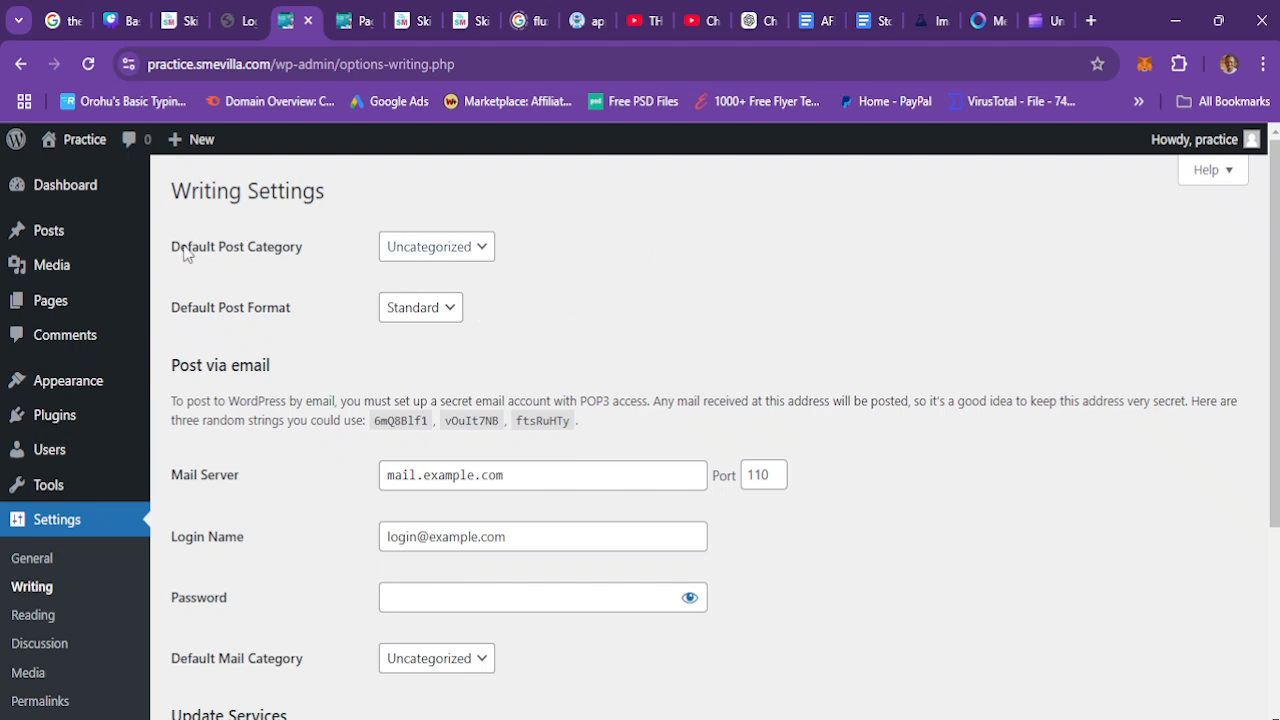
left_click(447, 253)
left_click(408, 271)
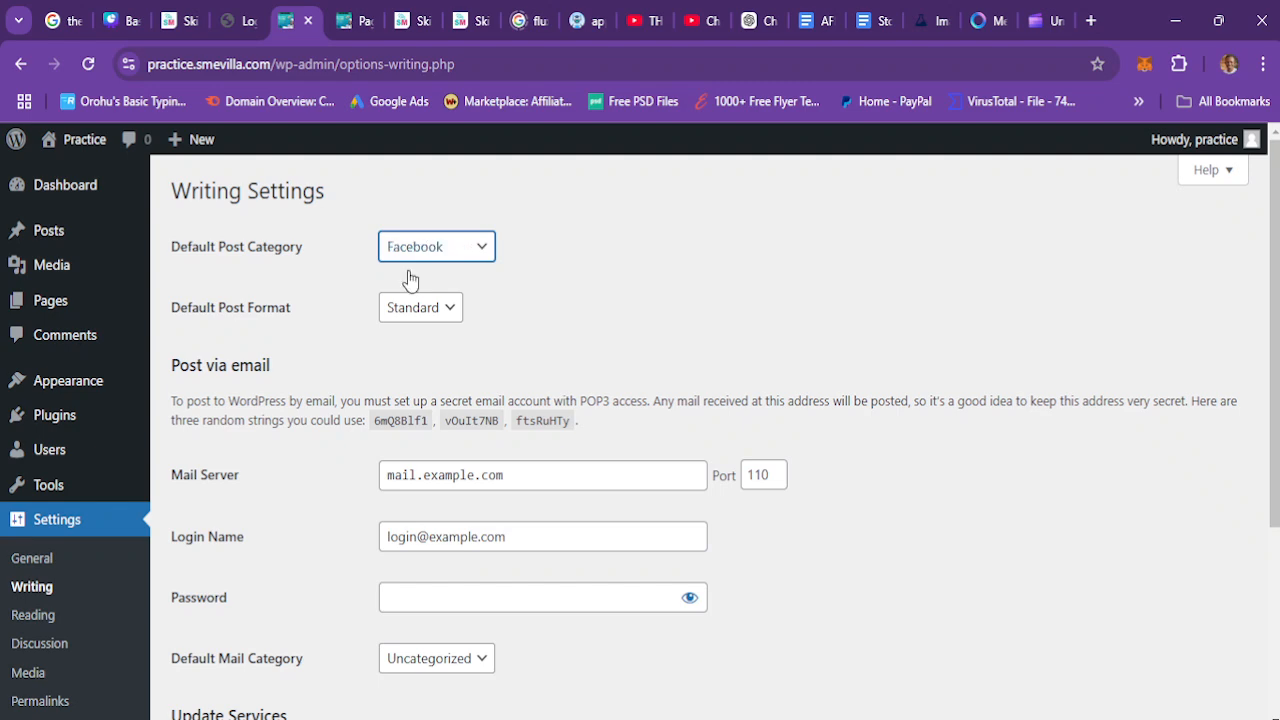
scroll(640, 450, "down", 3)
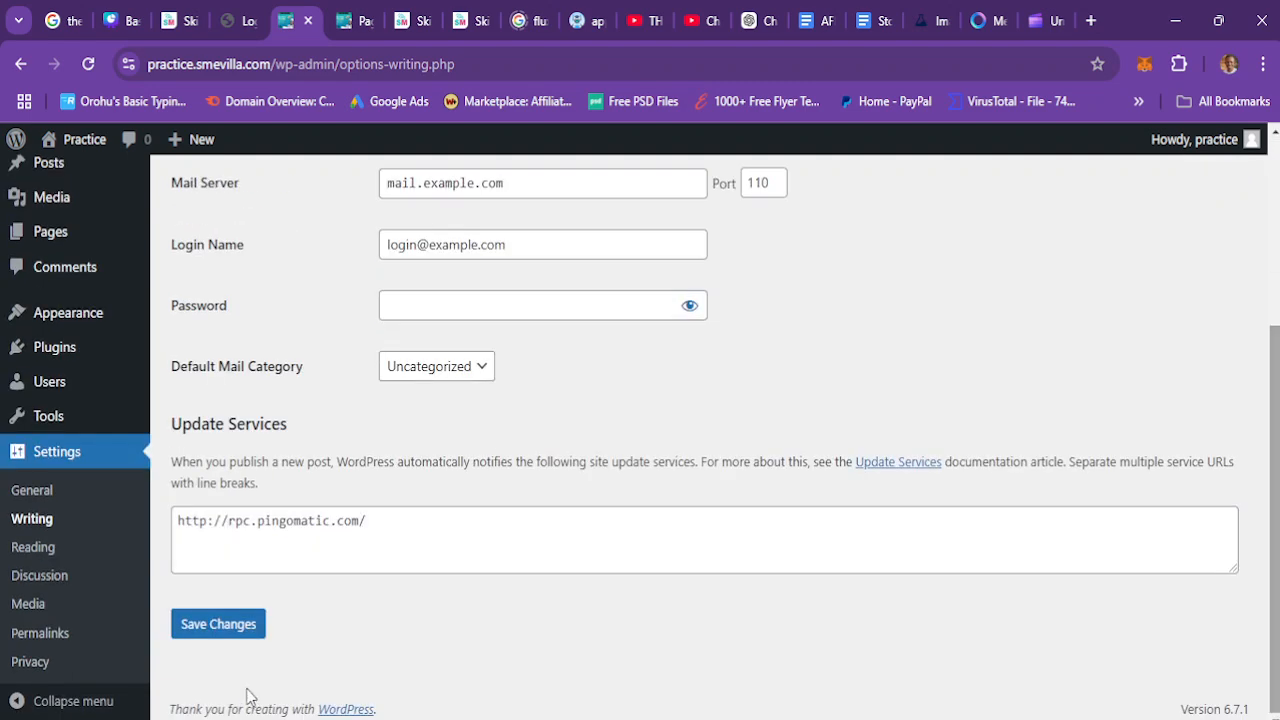
left_click(213, 632)
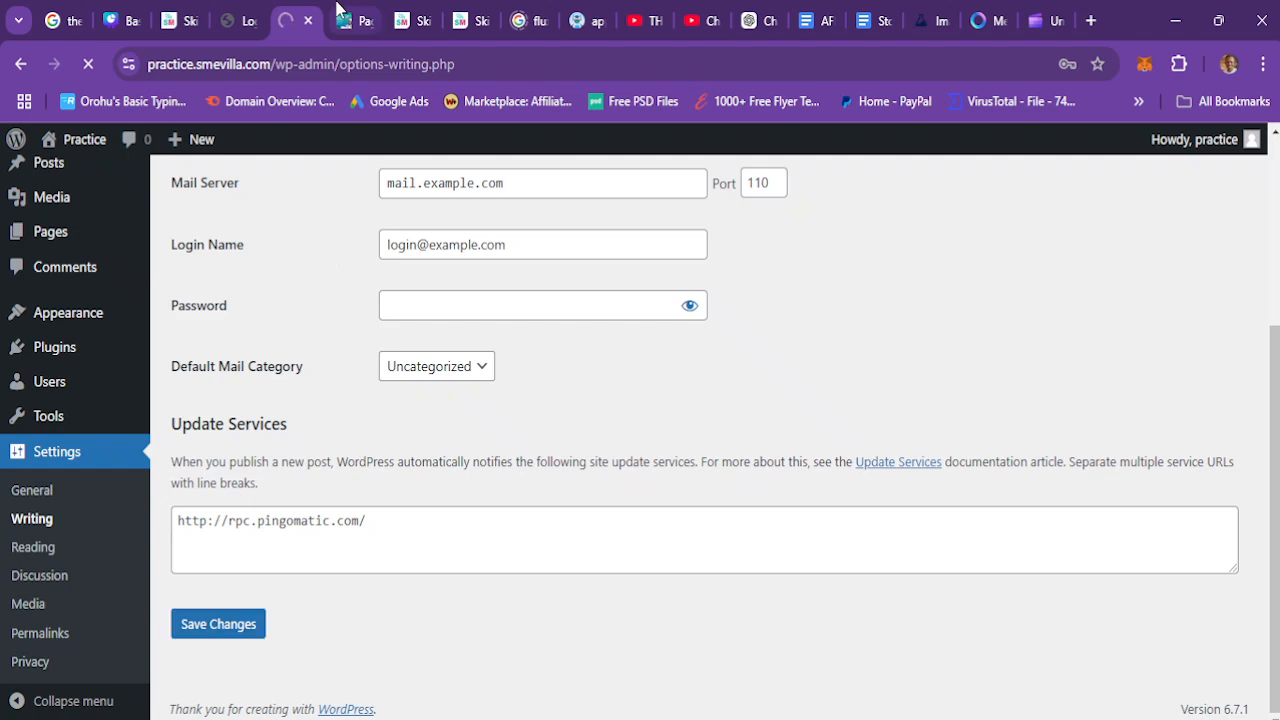
Step: Switch to the front-end tab and browse the Home and Sample Page pages through the site navigation
left_click(350, 20)
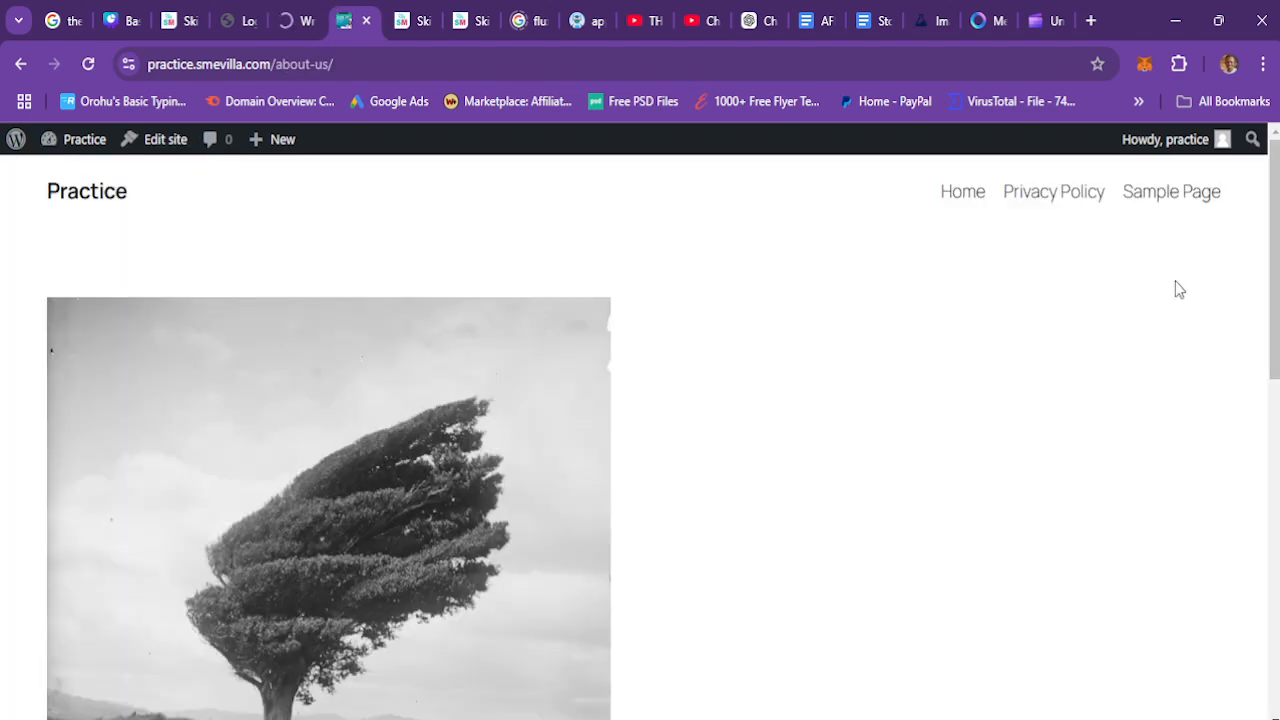
left_click(298, 22)
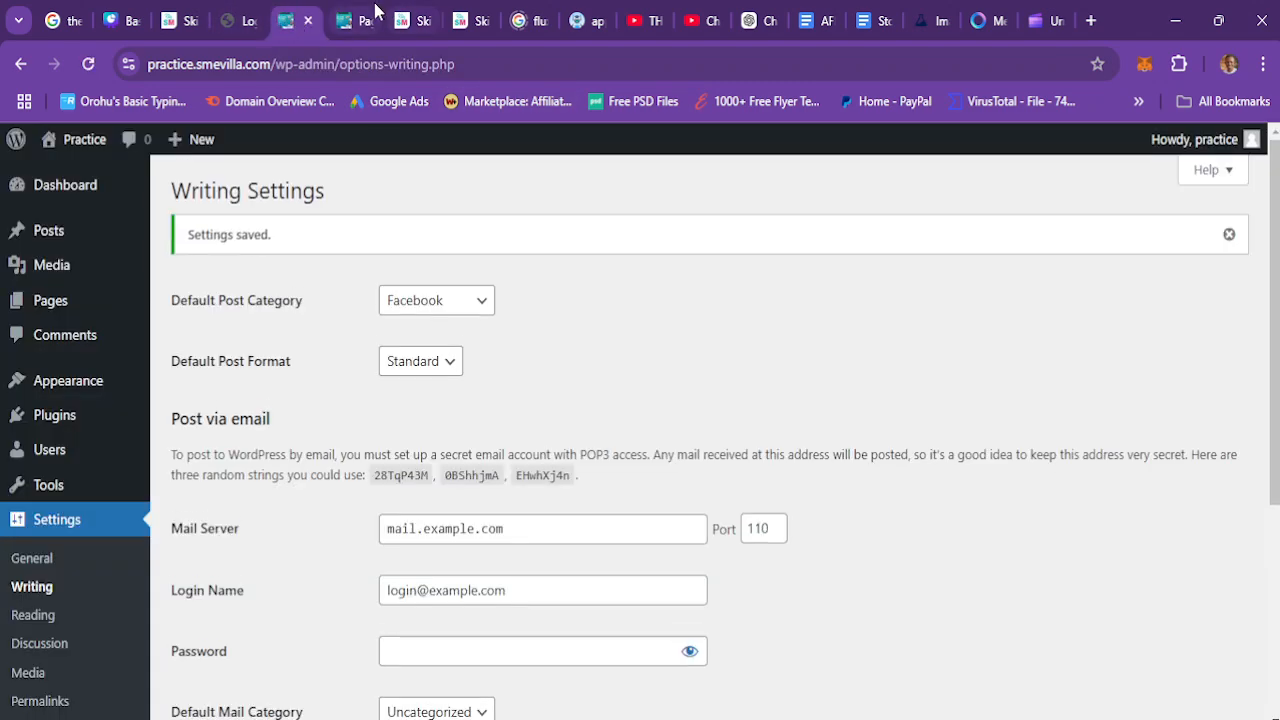
left_click(362, 20)
left_click(961, 199)
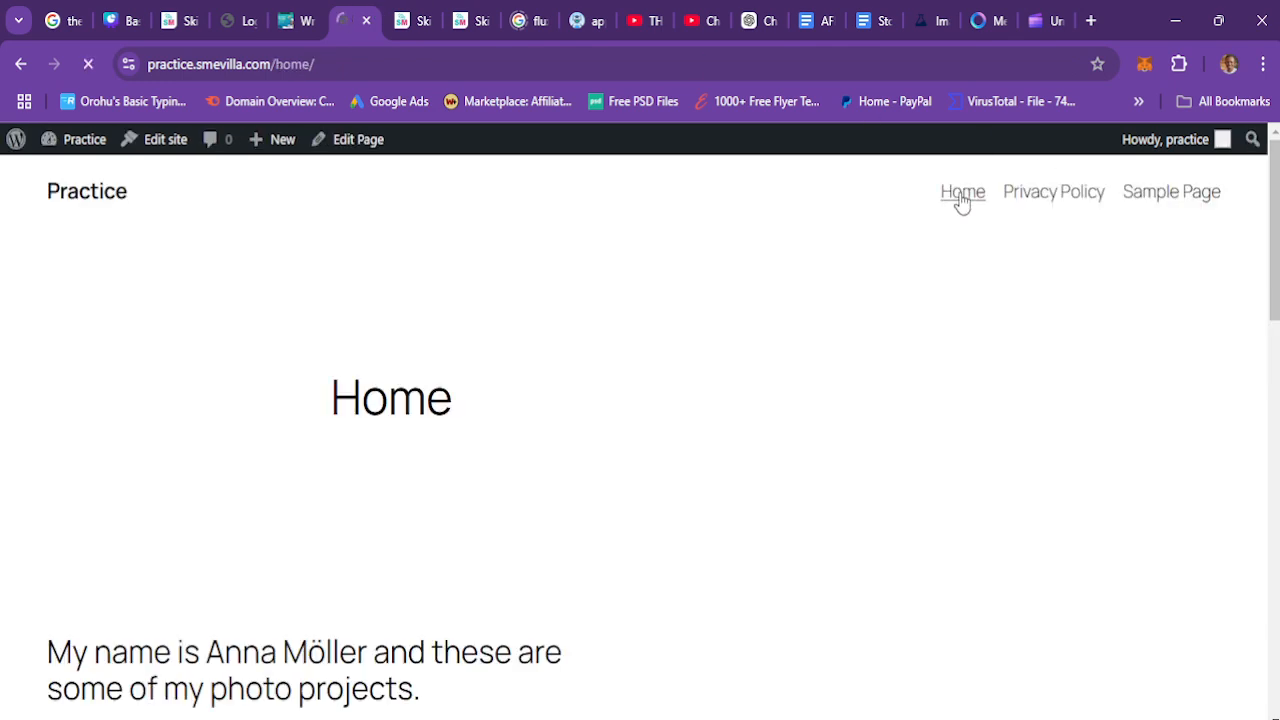
left_click_drag(1275, 230, 1275, 623)
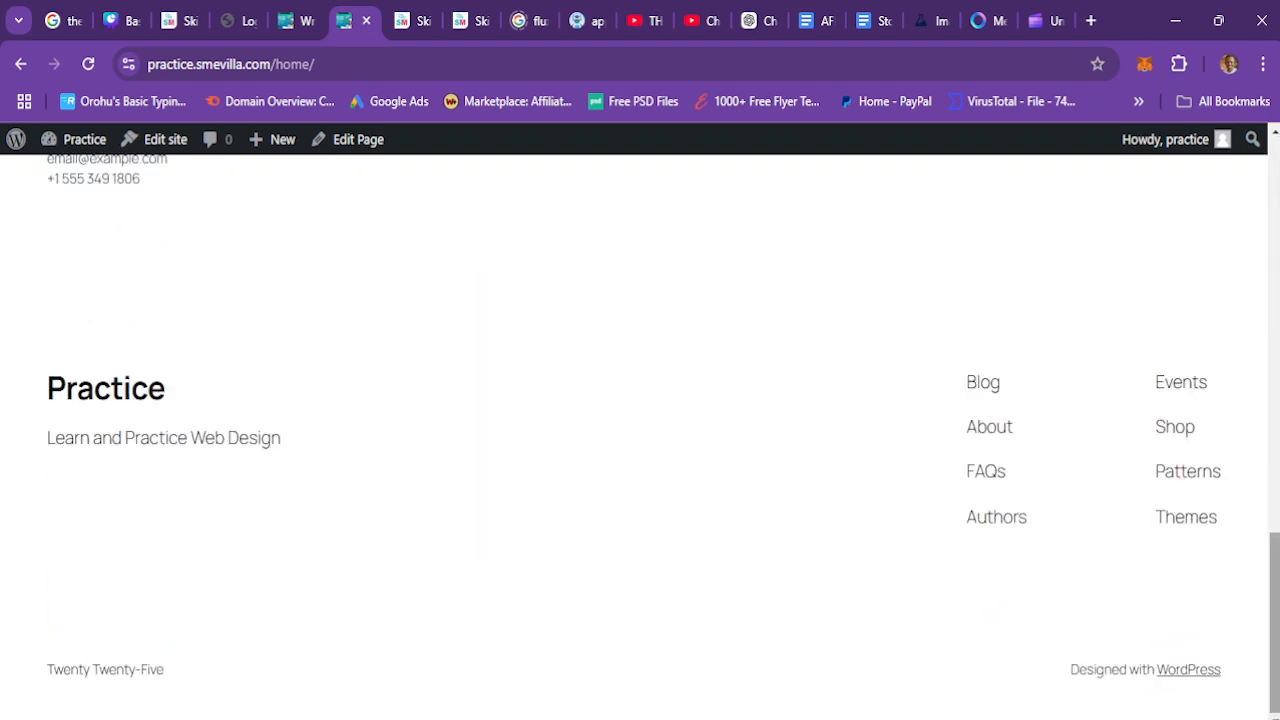
left_click(983, 384)
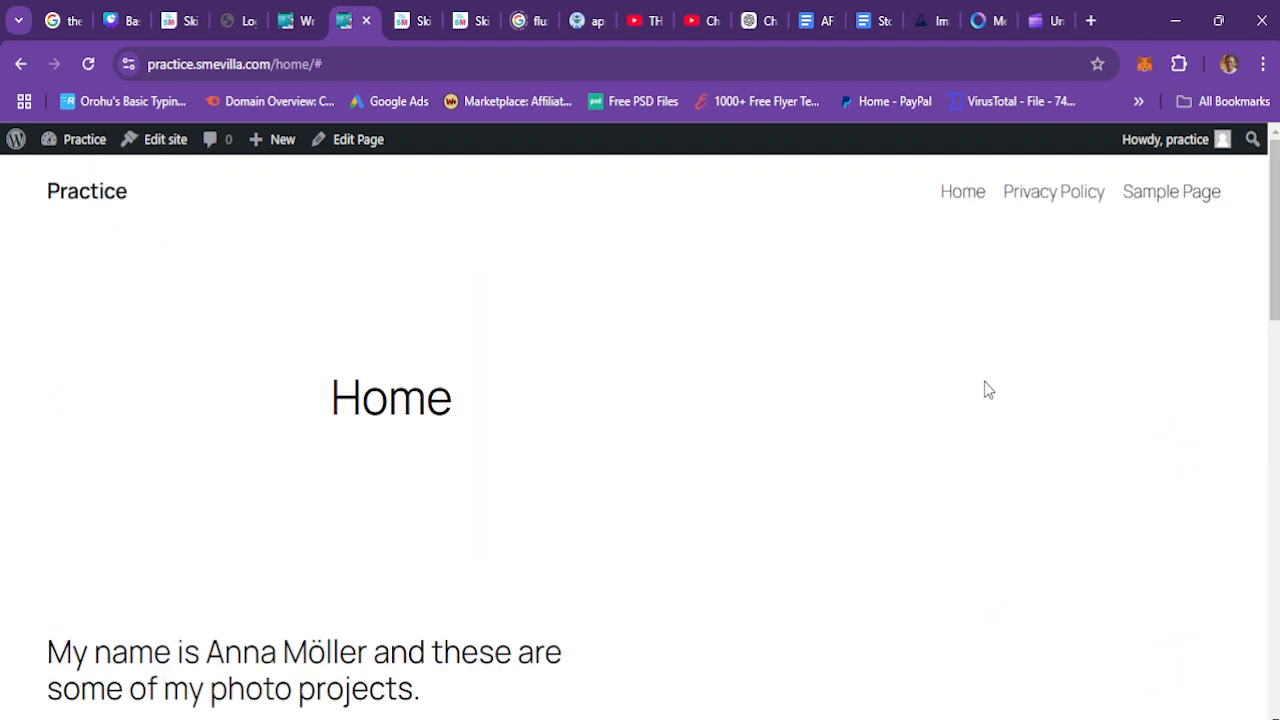
left_click(1156, 200)
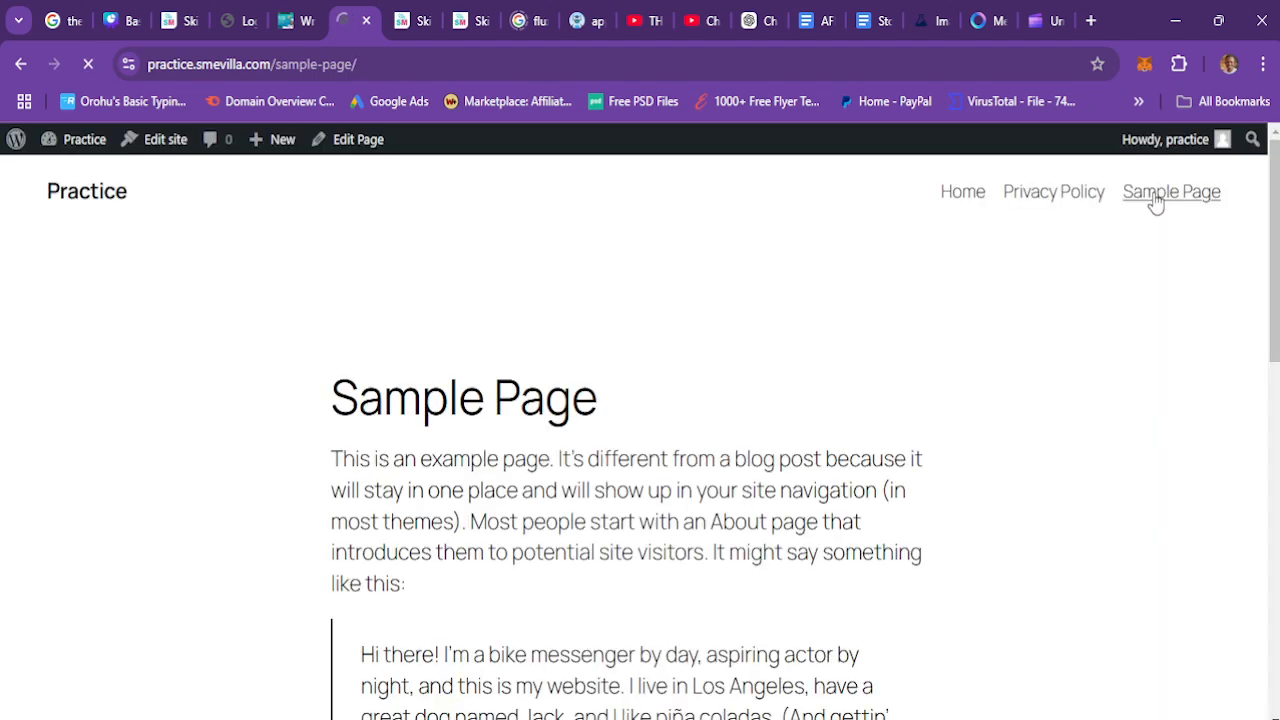
scroll(640, 430, "down", 10)
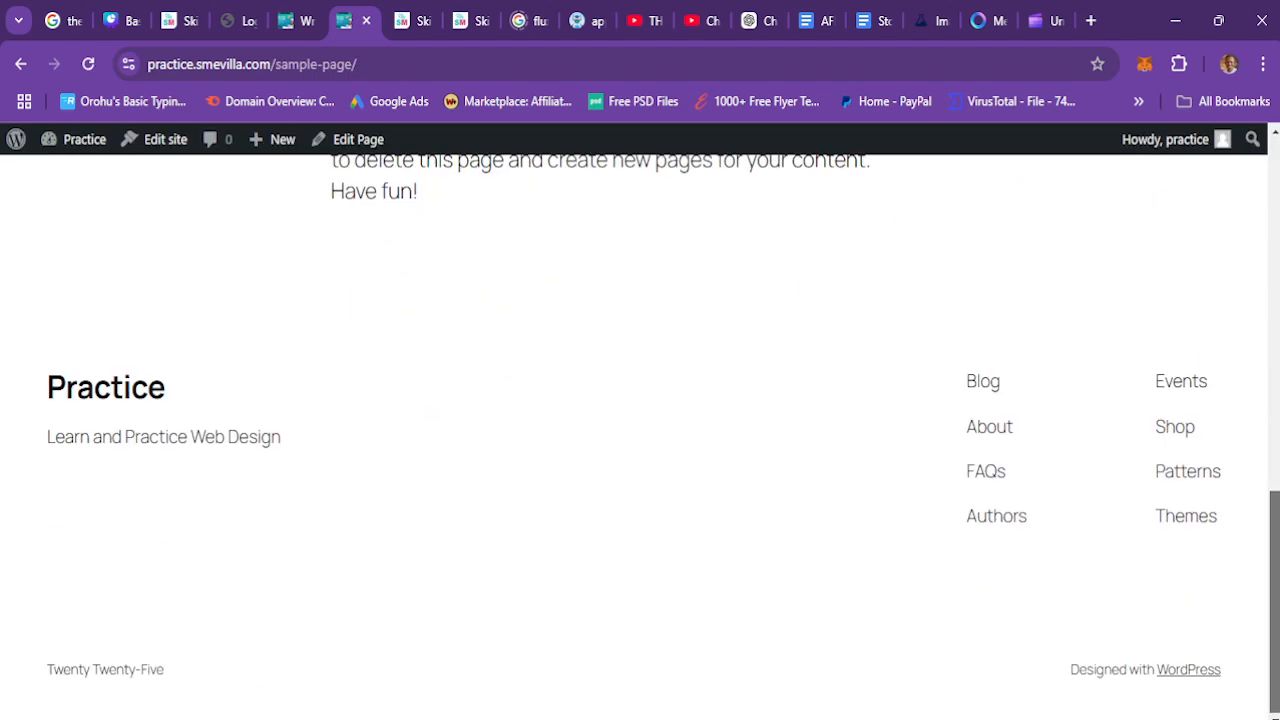
scroll(640, 430, "up", 10)
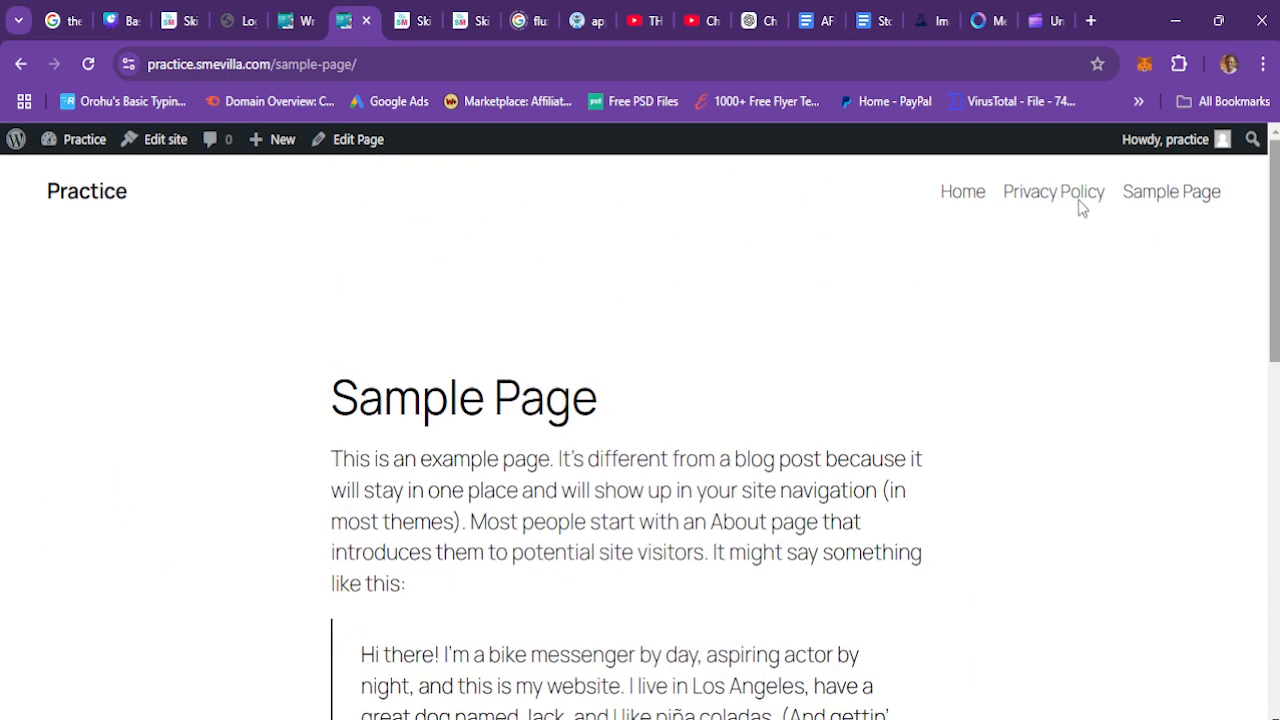
Step: Open the blog page from the site title and scroll through its posts
left_click(83, 198)
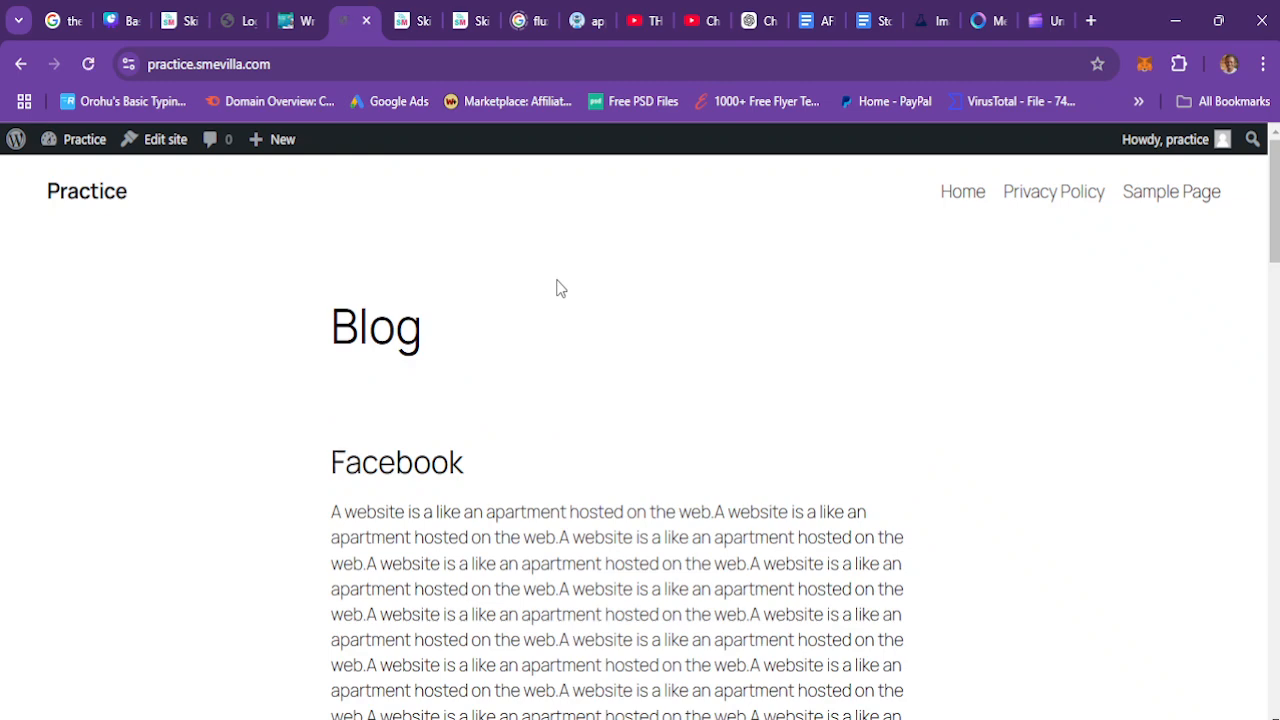
scroll(640, 430, "down", 15)
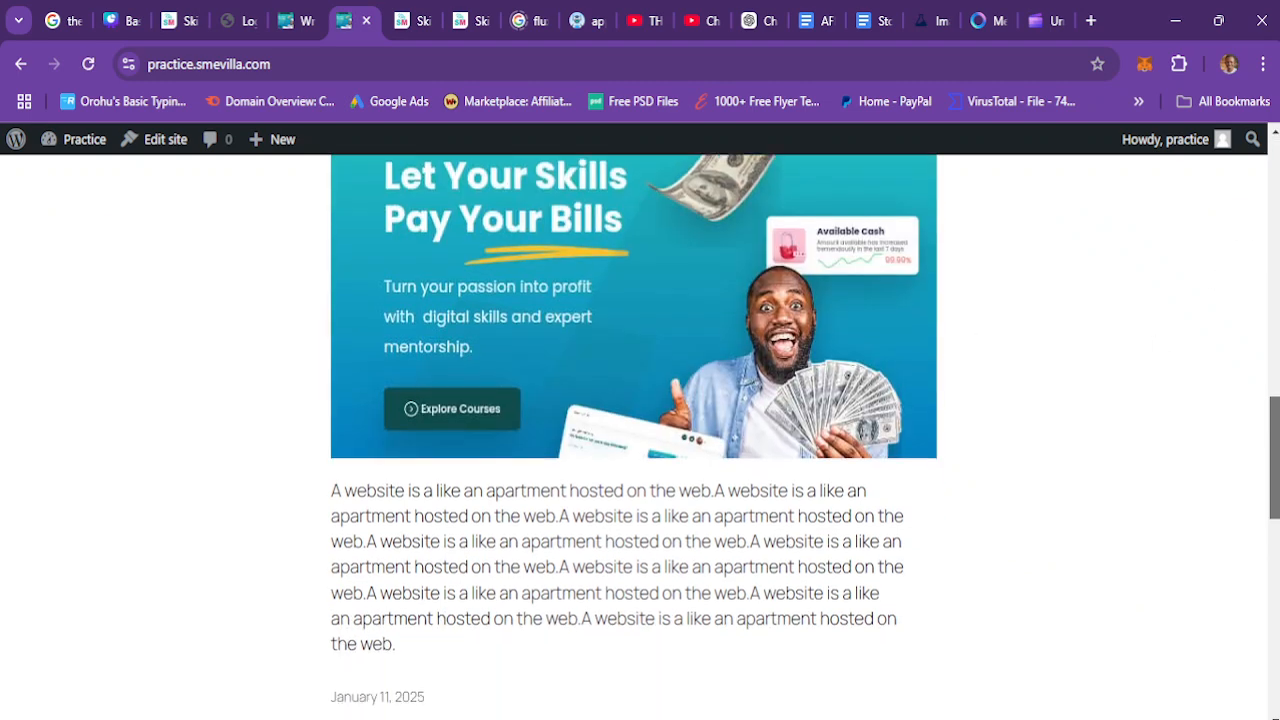
scroll(640, 430, "up", 8)
scroll(640, 430, "up", 10)
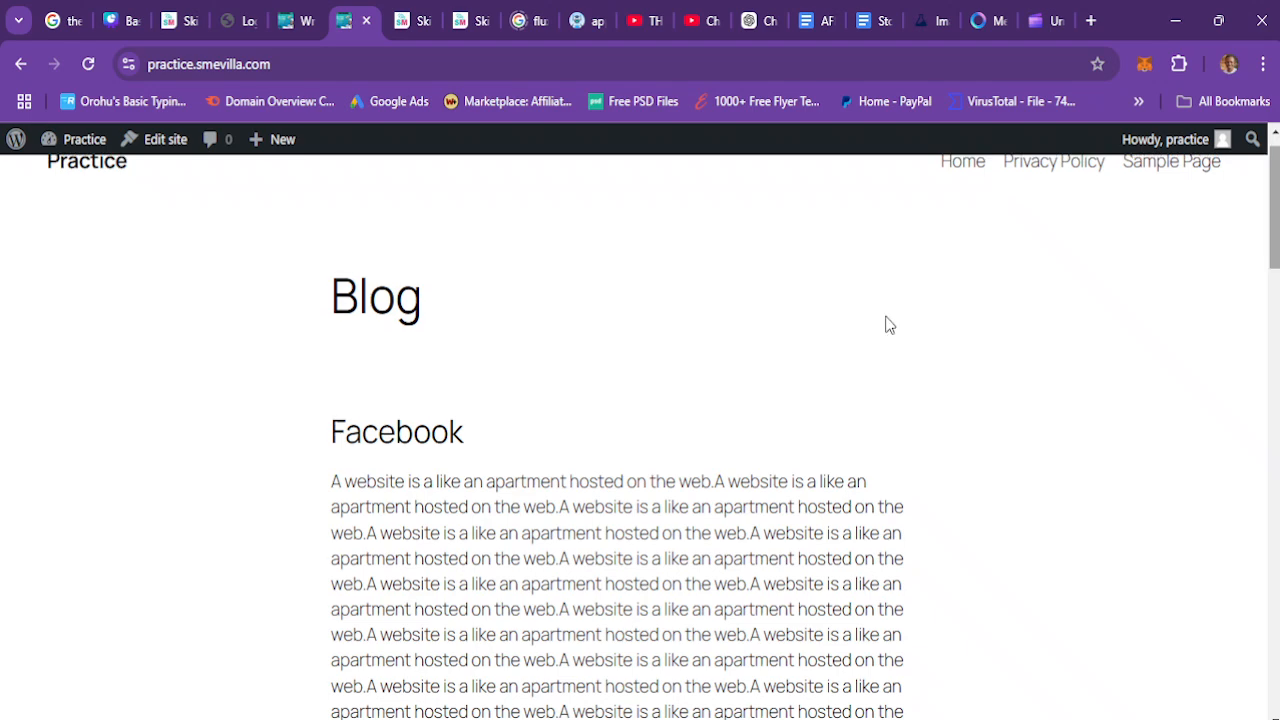
scroll(640, 430, "down", 15)
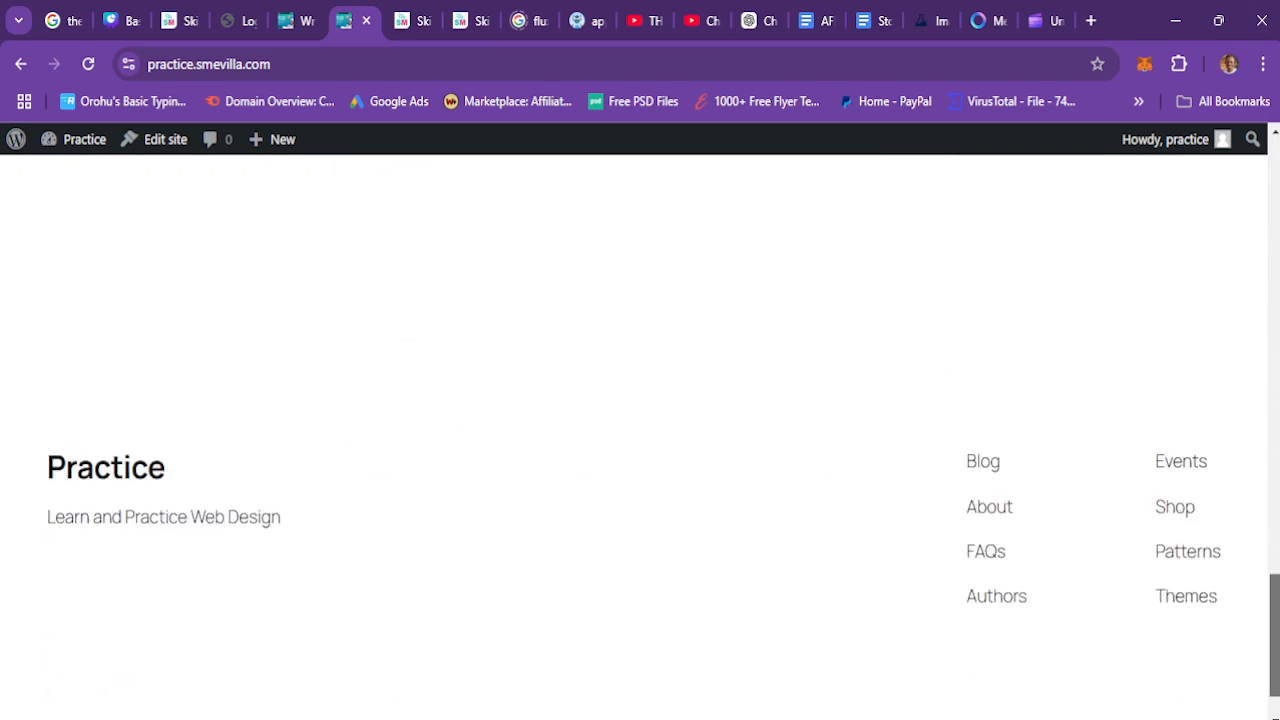
left_click_drag(1275, 635, 1275, 202)
Step: Return to the Writing settings, set the default post category to Website, and save the changes
left_click(289, 10)
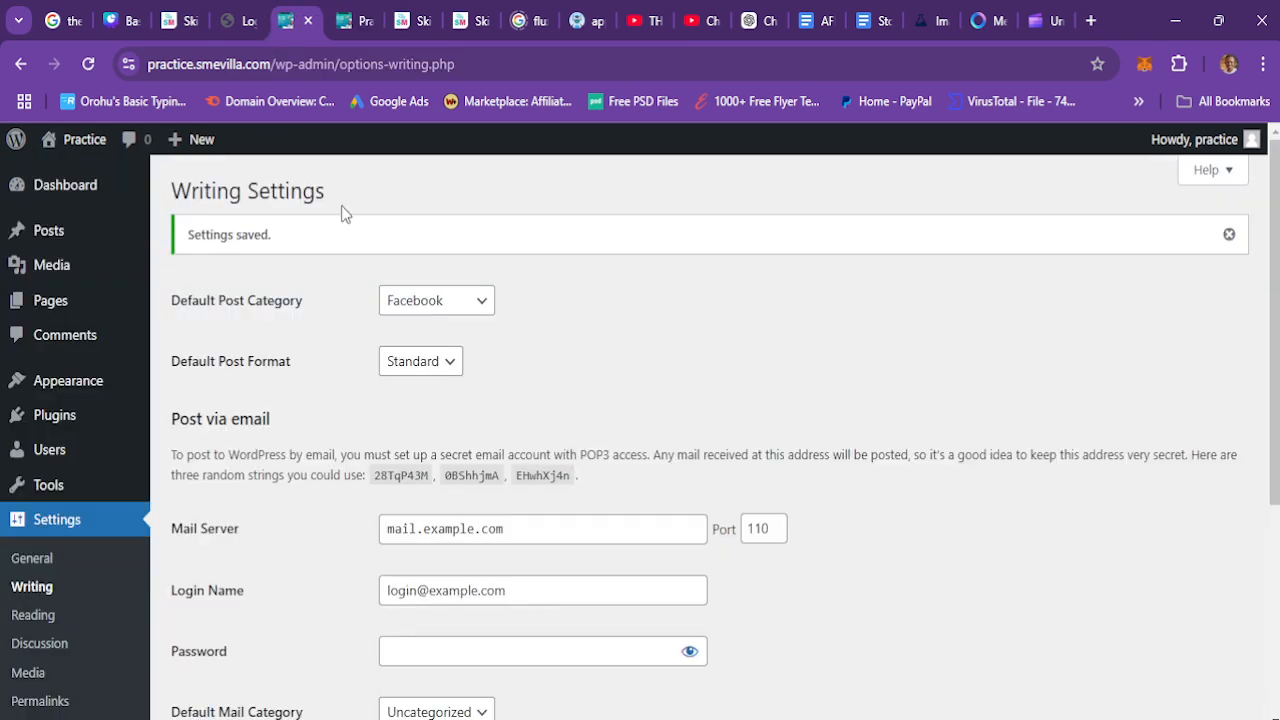
left_click(432, 300)
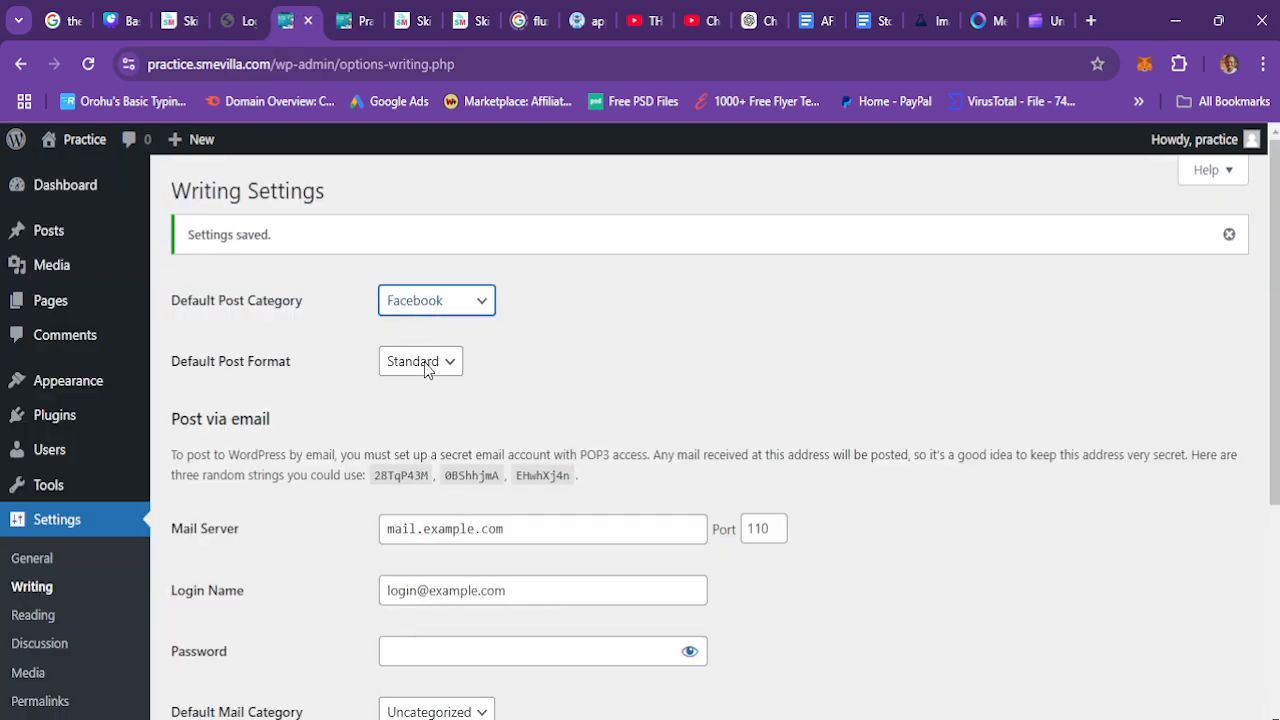
key("Down")
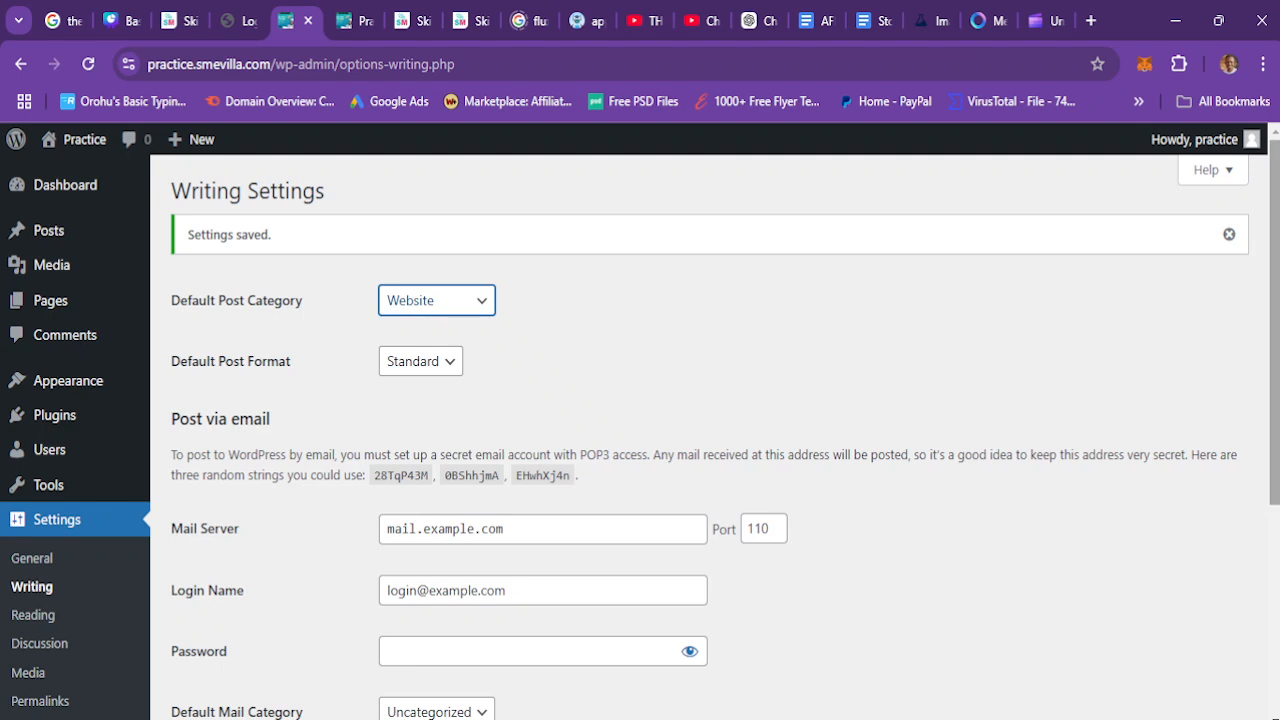
scroll(710, 430, "down", 4)
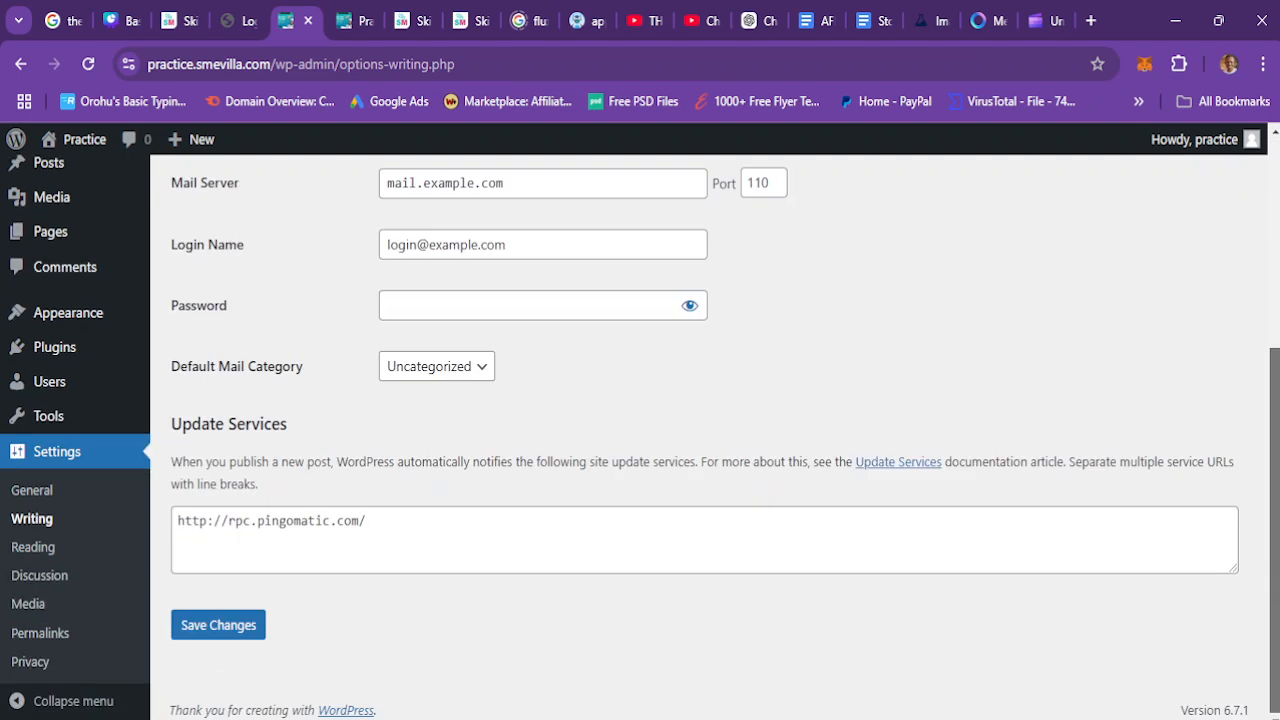
left_click(199, 642)
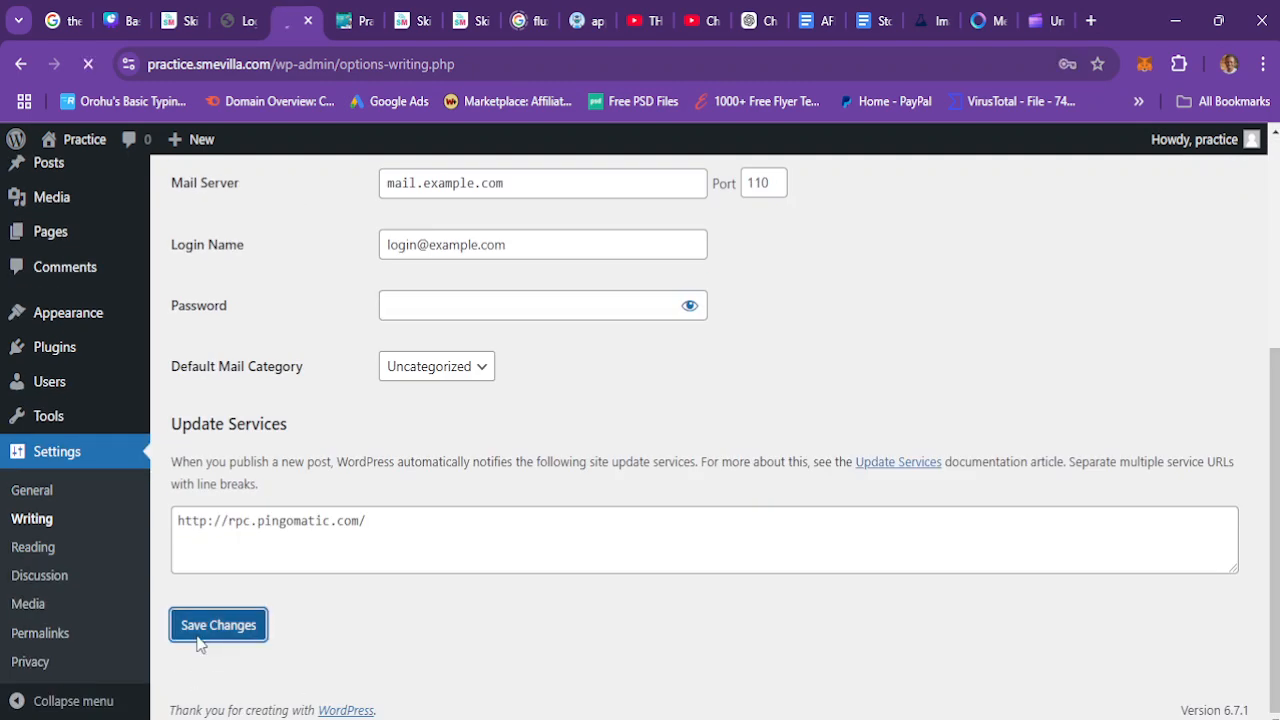
Step: Reload the front-end blog page and scroll through the posts
left_click(347, 12)
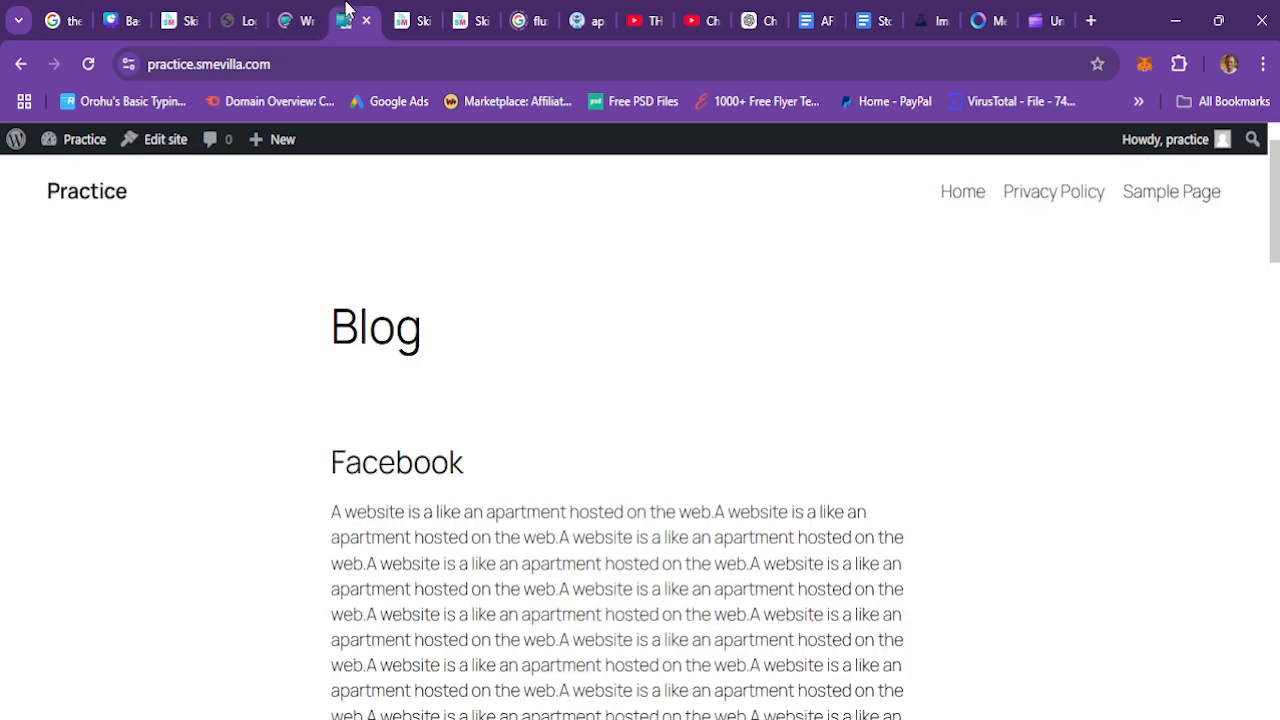
left_click(87, 63)
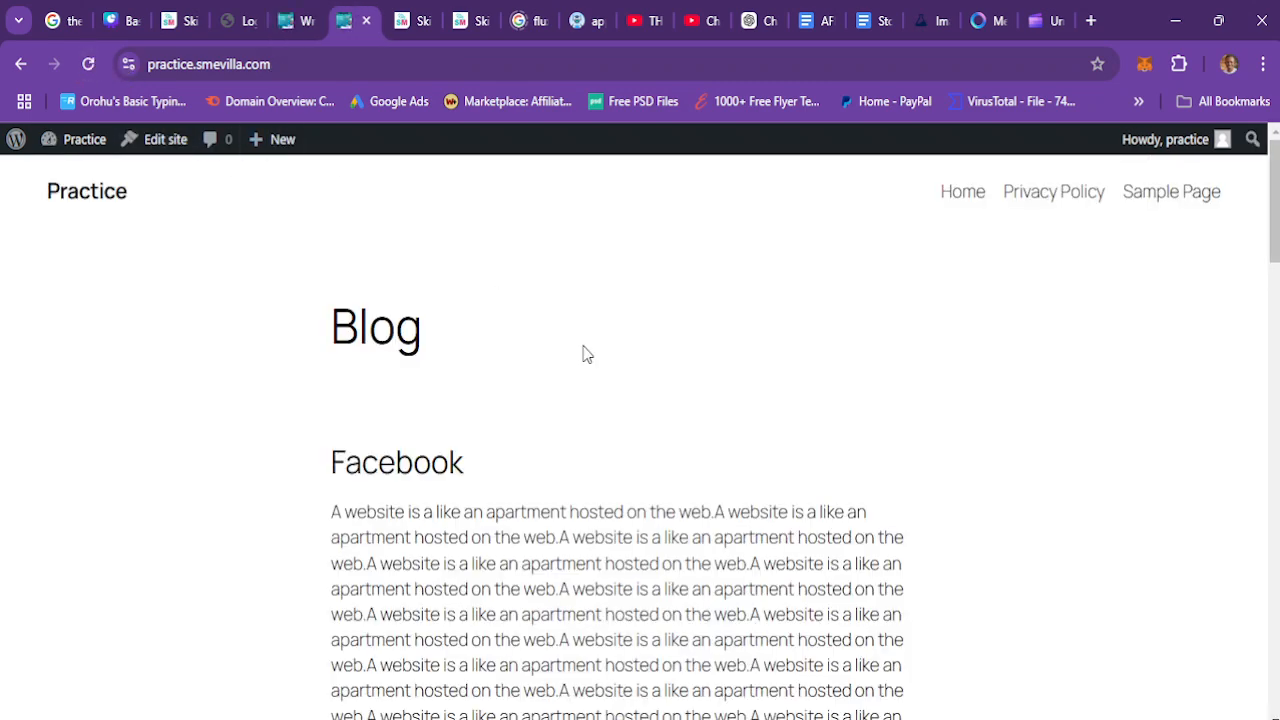
left_click(87, 63)
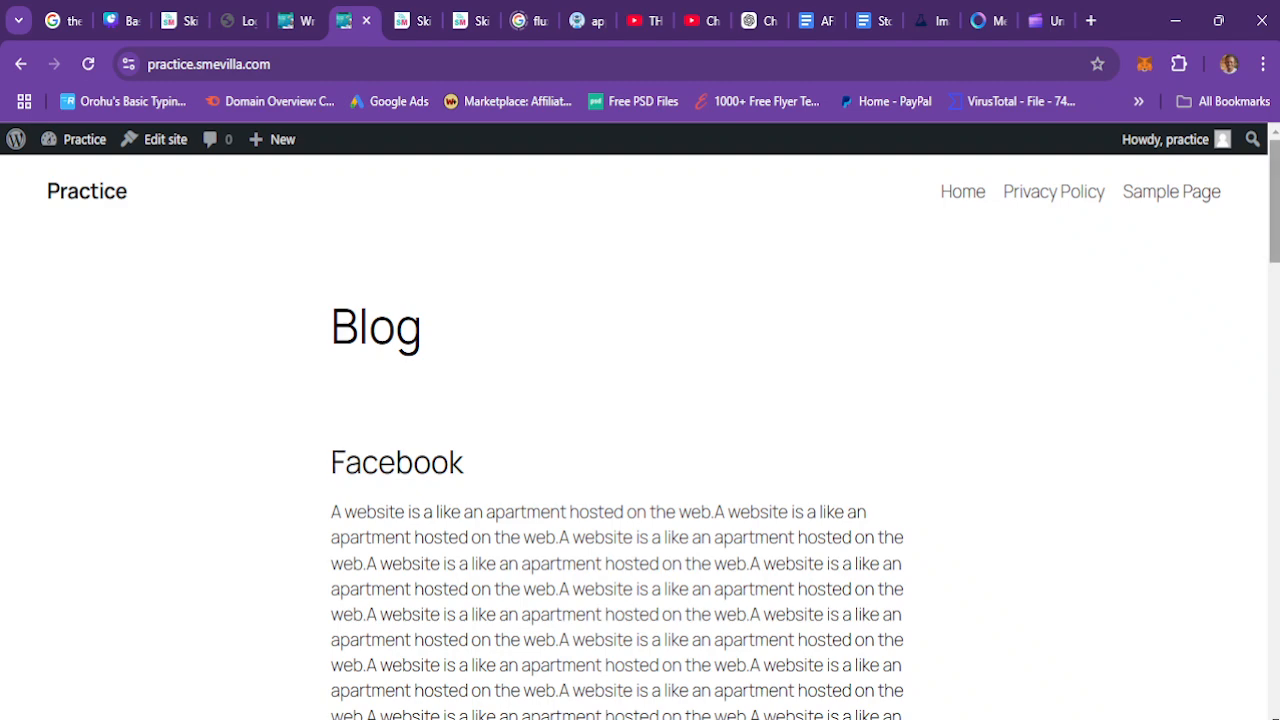
scroll(1168, 270, "down", 15)
left_click_drag(1275, 558, 1275, 201)
Step: Return to the Writing settings, set the default post category to Uncategorized, and save the changes
left_click(290, 14)
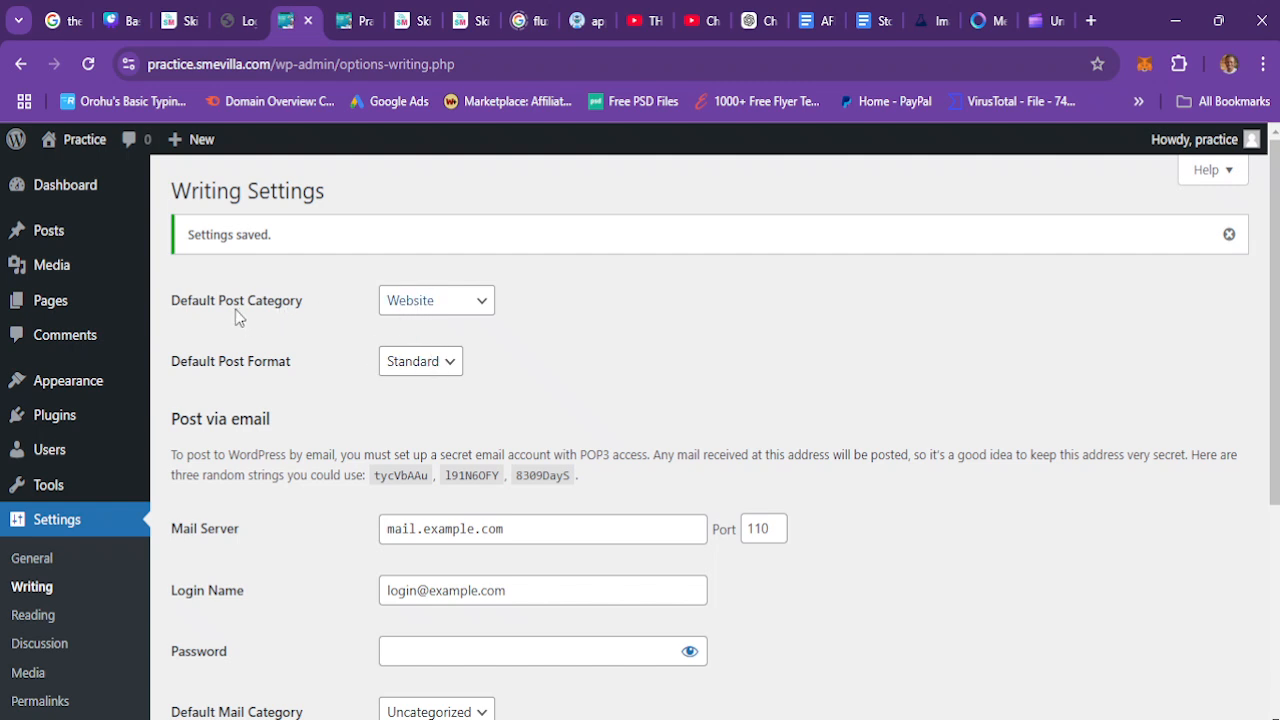
left_click(407, 311)
left_click(418, 362)
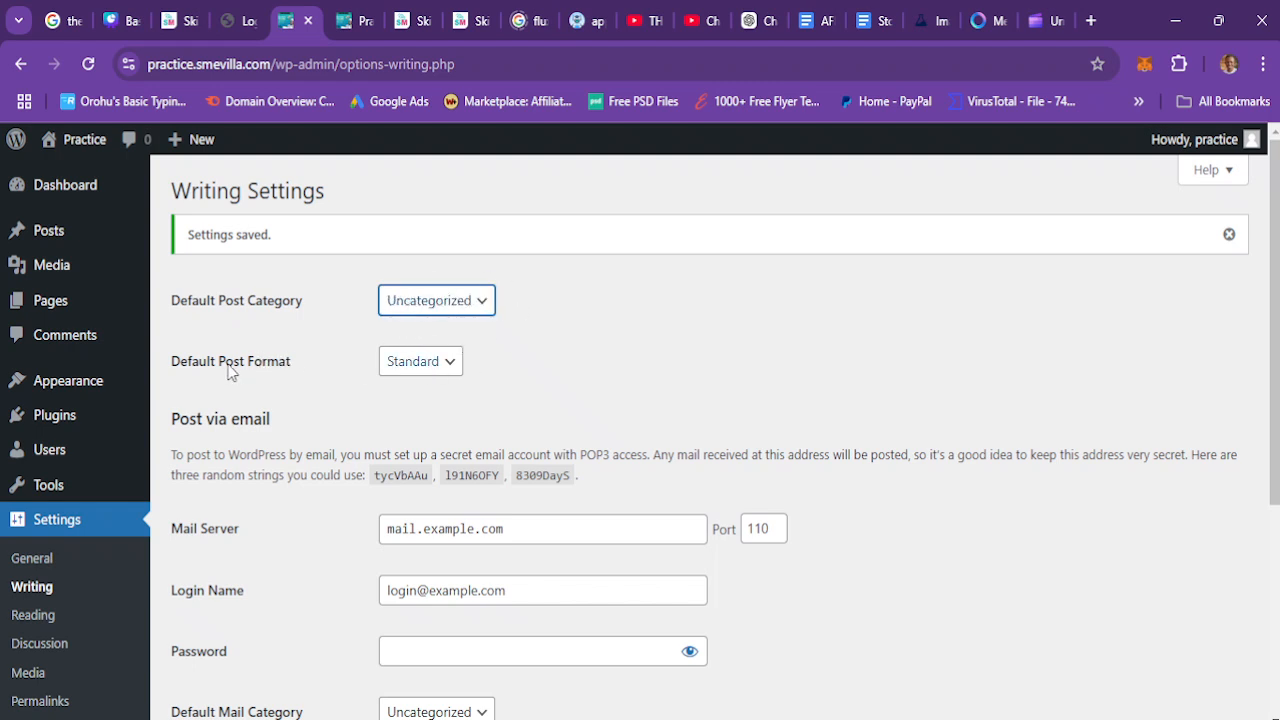
left_click(442, 370)
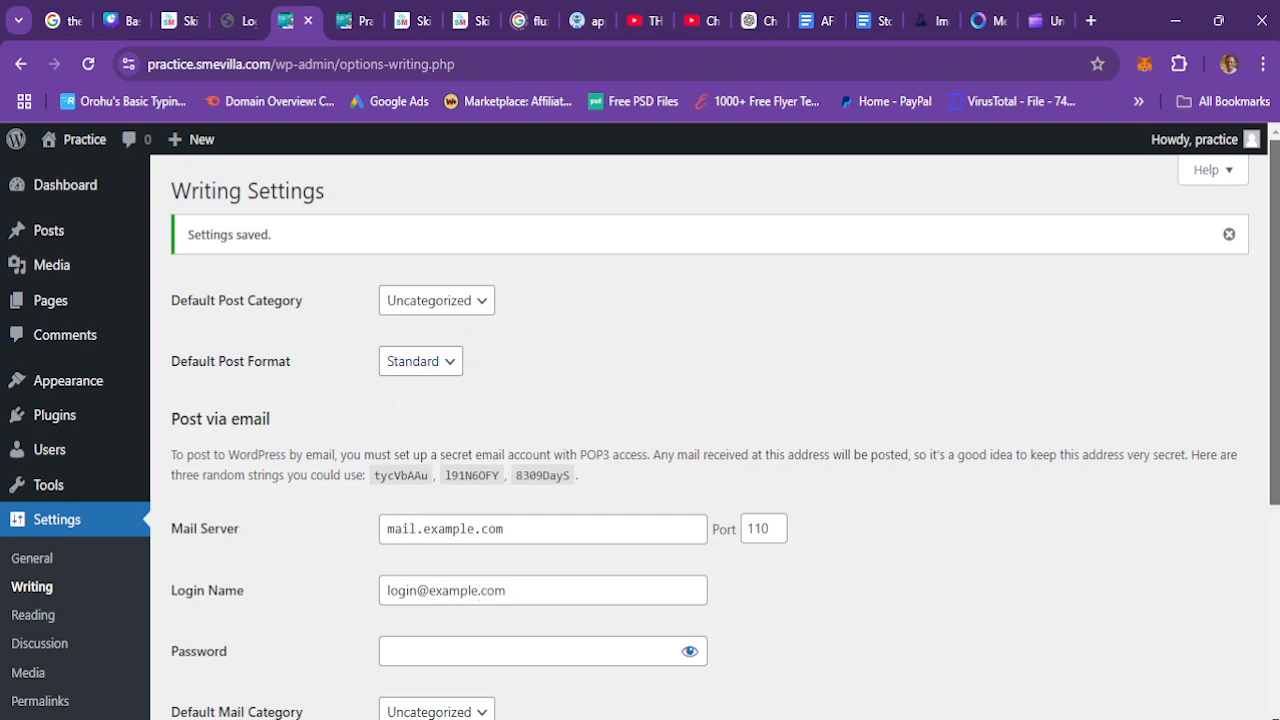
scroll(709, 357, "down", 1)
scroll(595, 449, "down", 1)
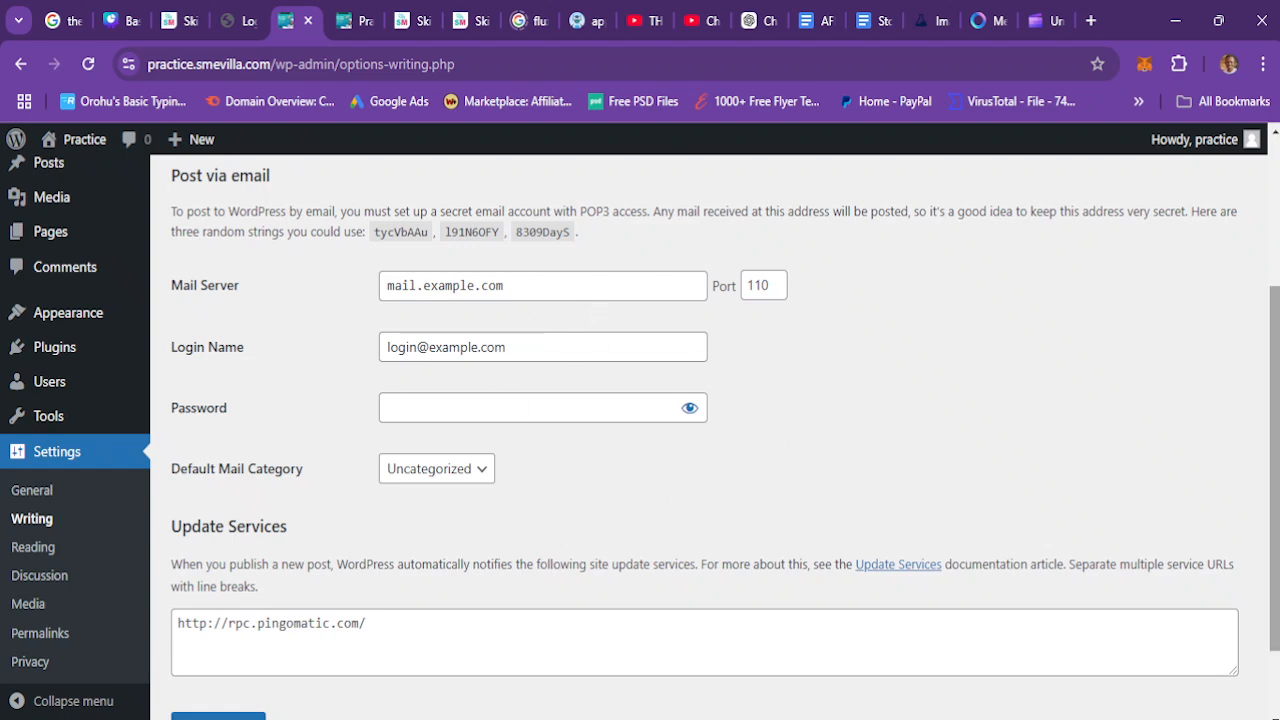
scroll(1274, 460, "down", 1)
left_click_drag(1276, 546, 1276, 619)
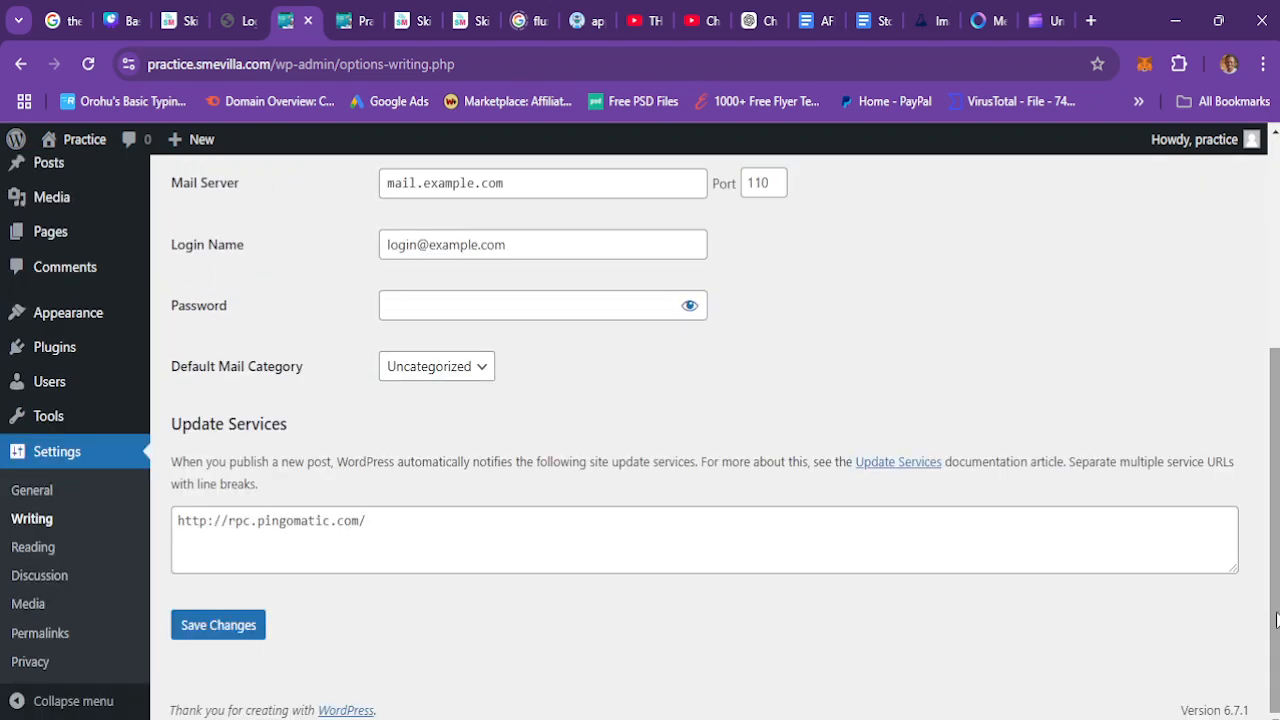
left_click(220, 625)
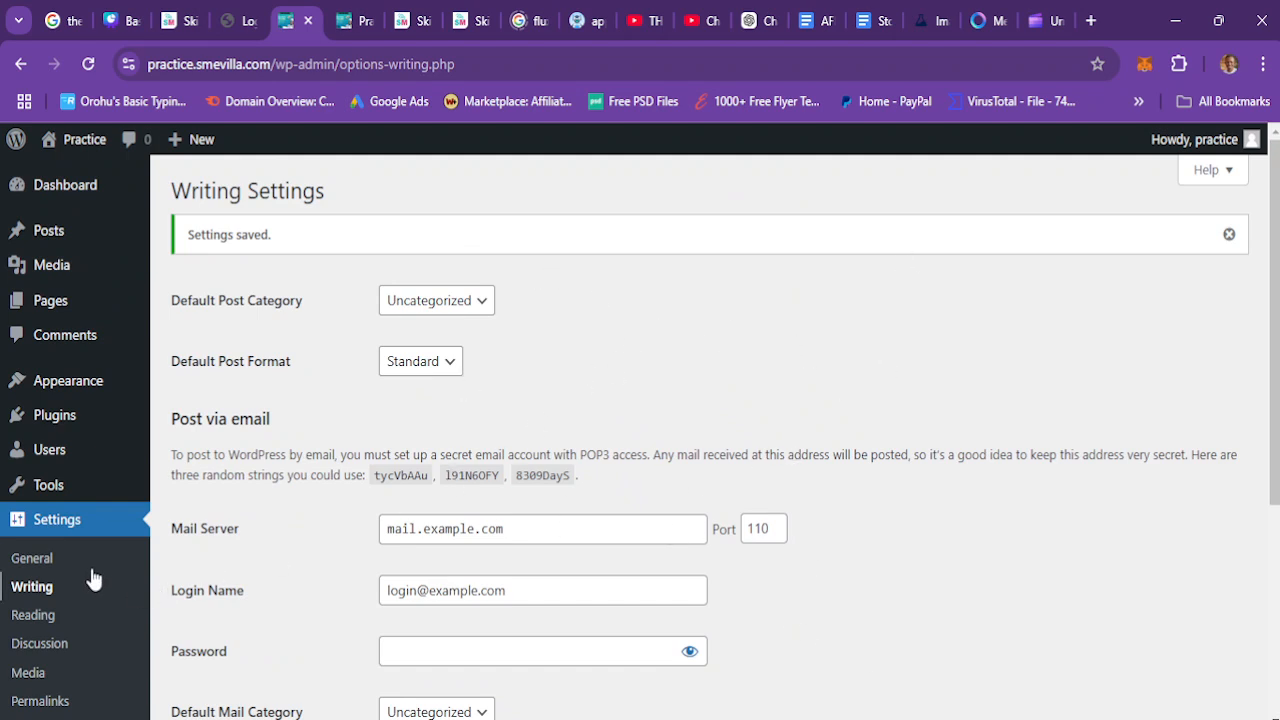
Step: Open the Reading settings and reload the site's front-end homepage in the other tab
left_click(33, 615)
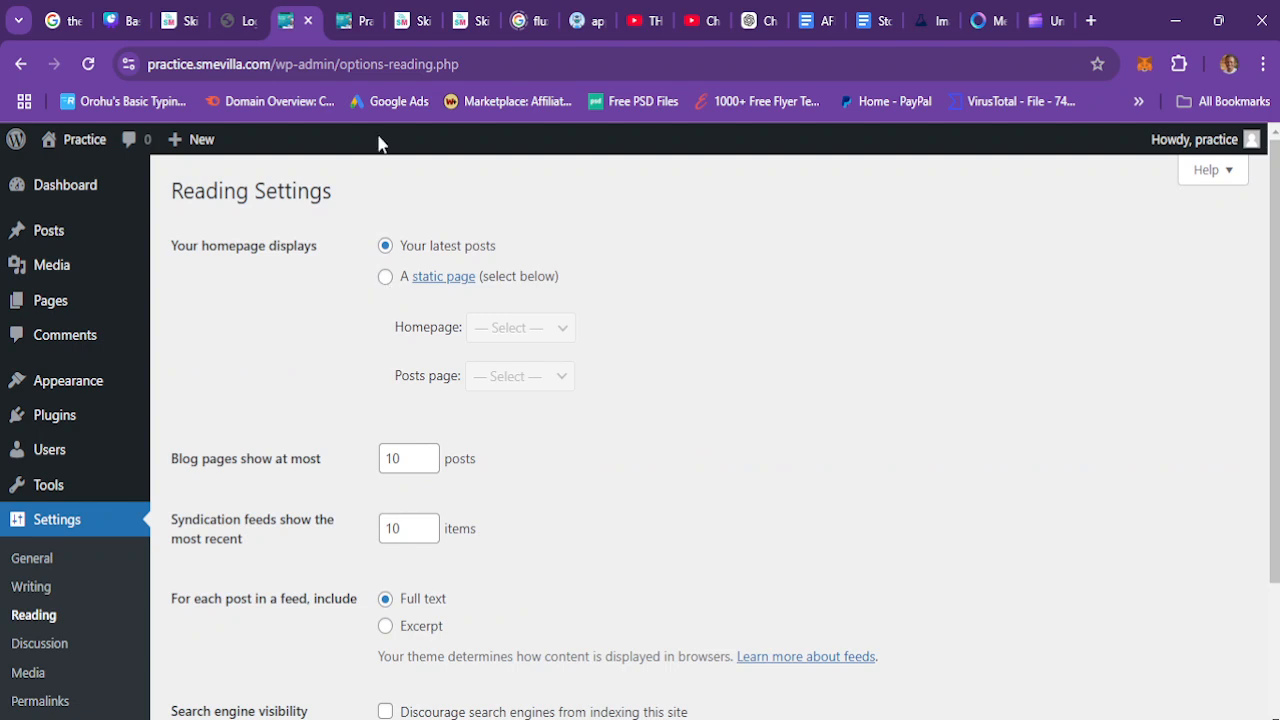
left_click(352, 20)
left_click(266, 66)
key("ctrl+c")
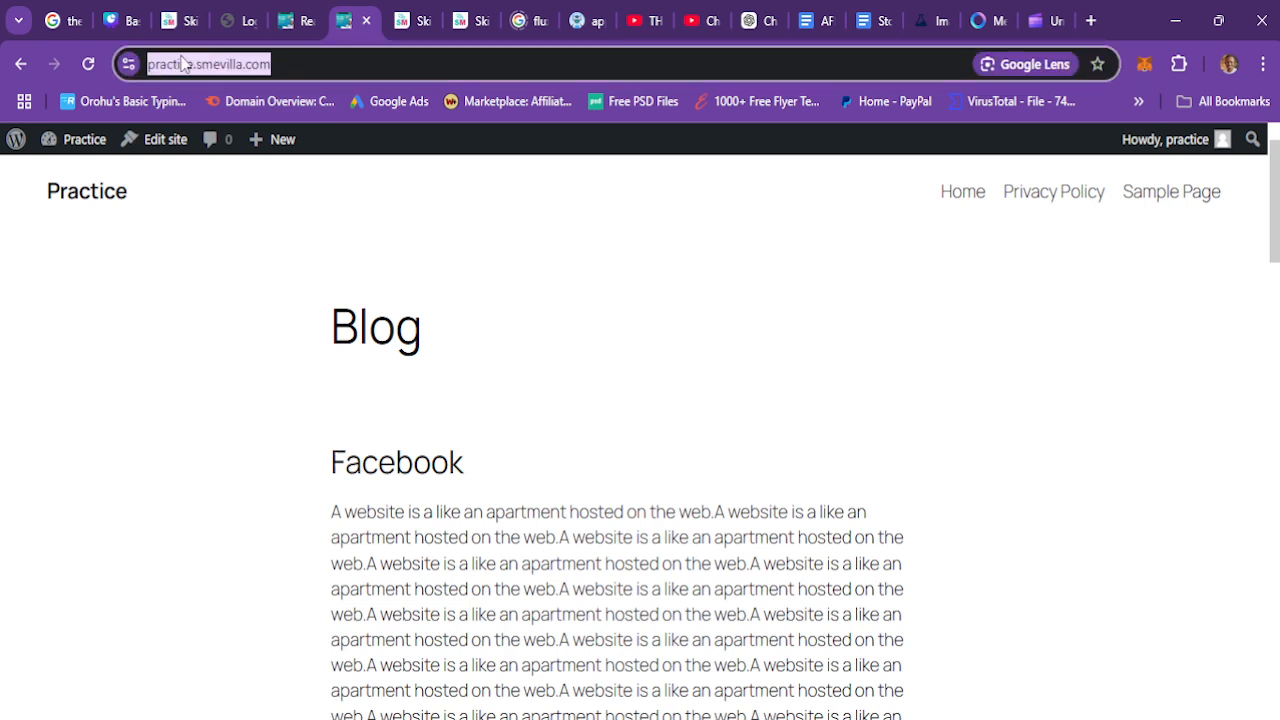
key("Return")
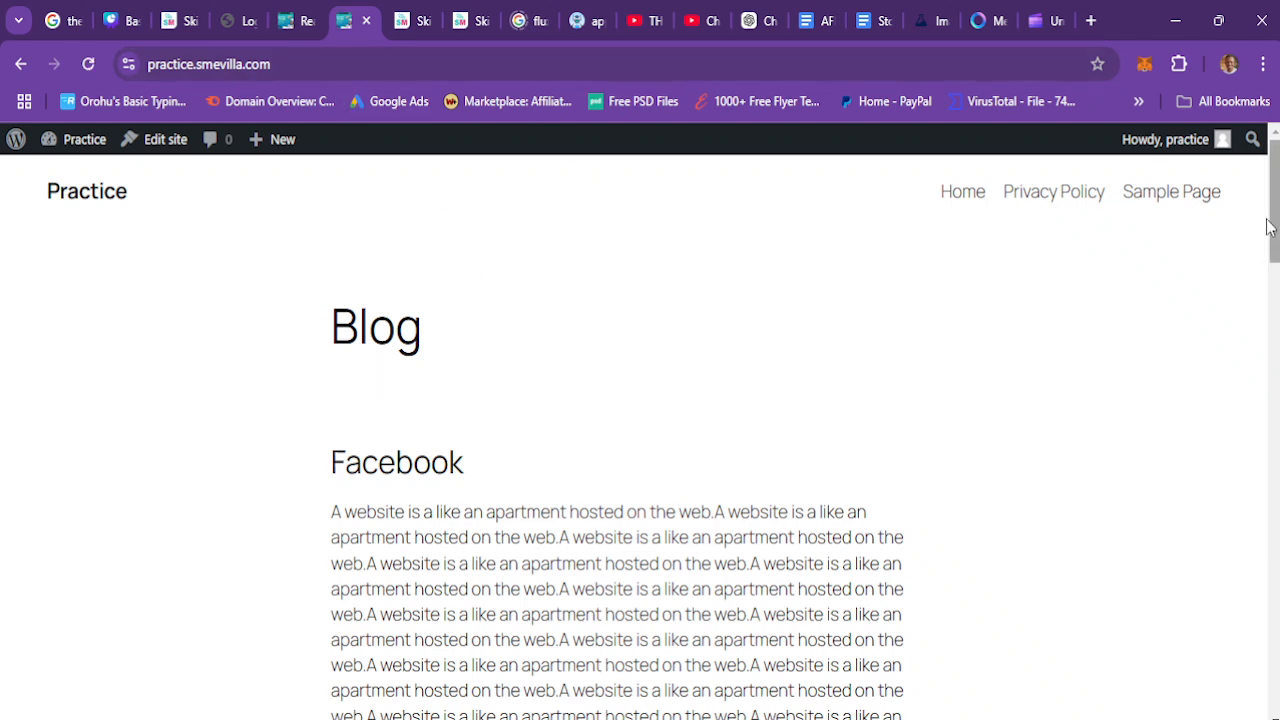
mouse_move(1277, 237)
left_mouse_down()
mouse_move(1277, 685)
mouse_move(1275, 237)
left_mouse_up()
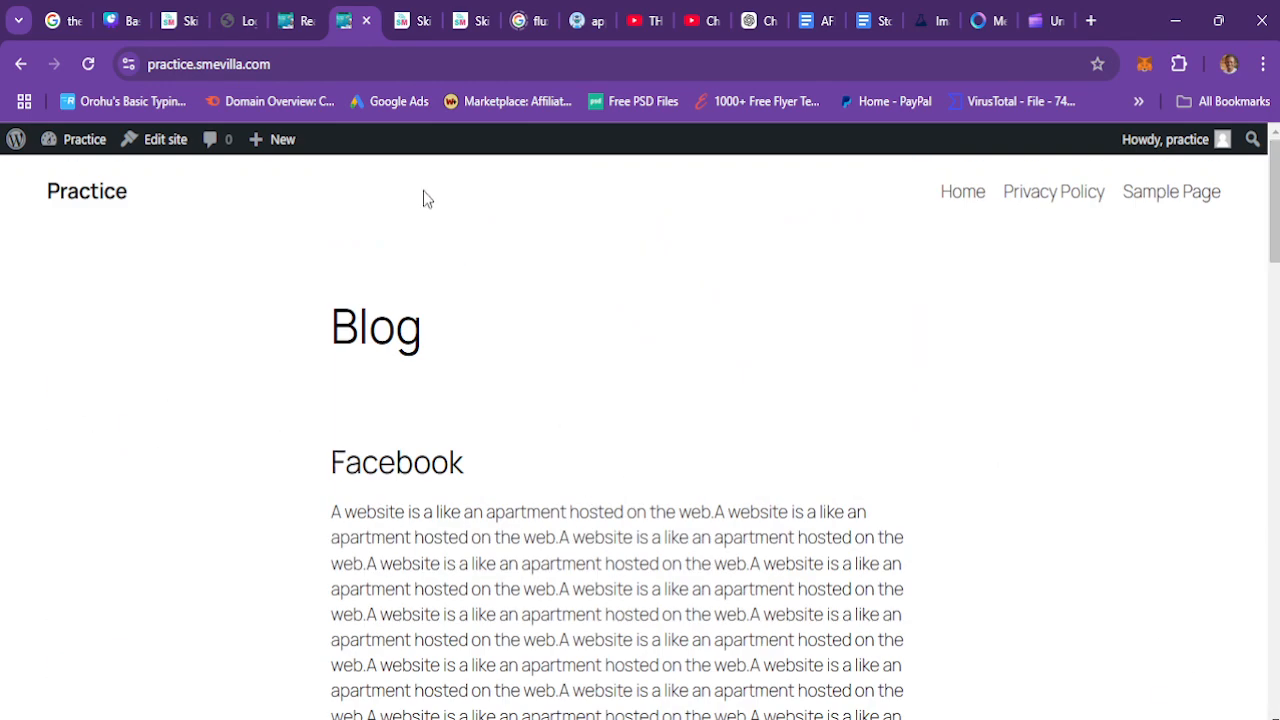
Step: Back in Reading settings, make the homepage display a static page and choose Home as the homepage
left_click(293, 14)
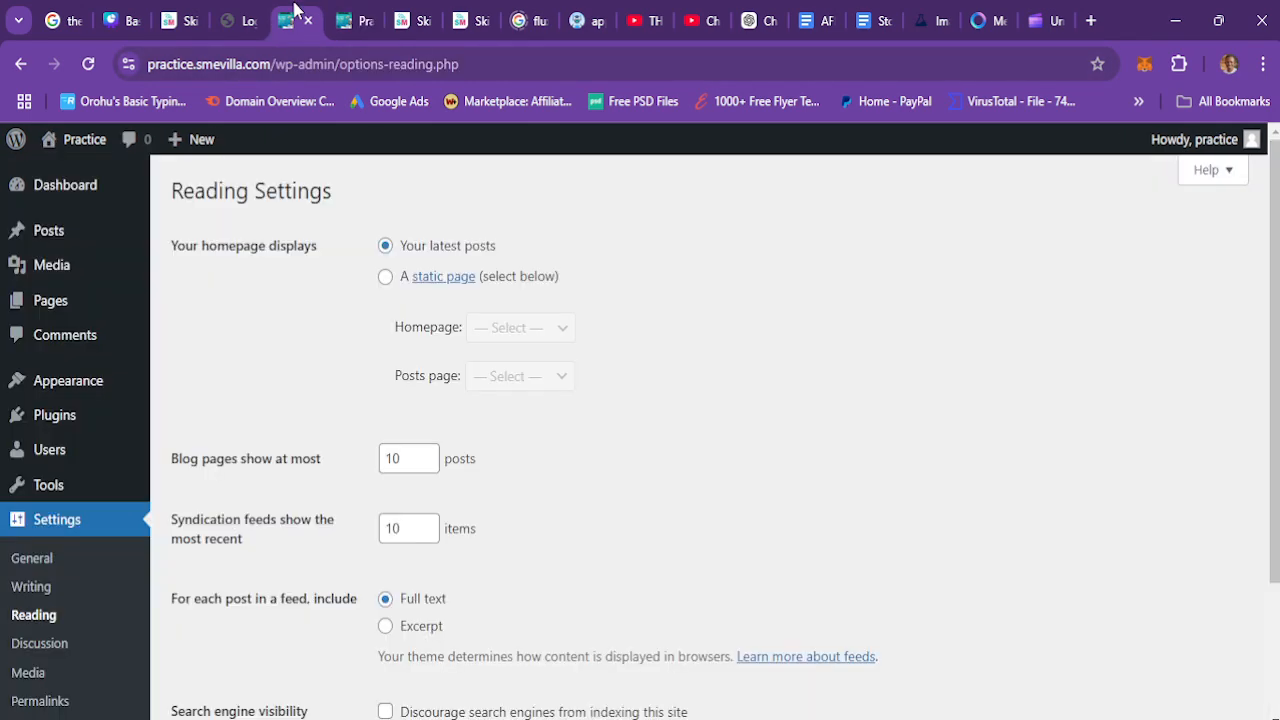
left_click(386, 278)
left_click(560, 330)
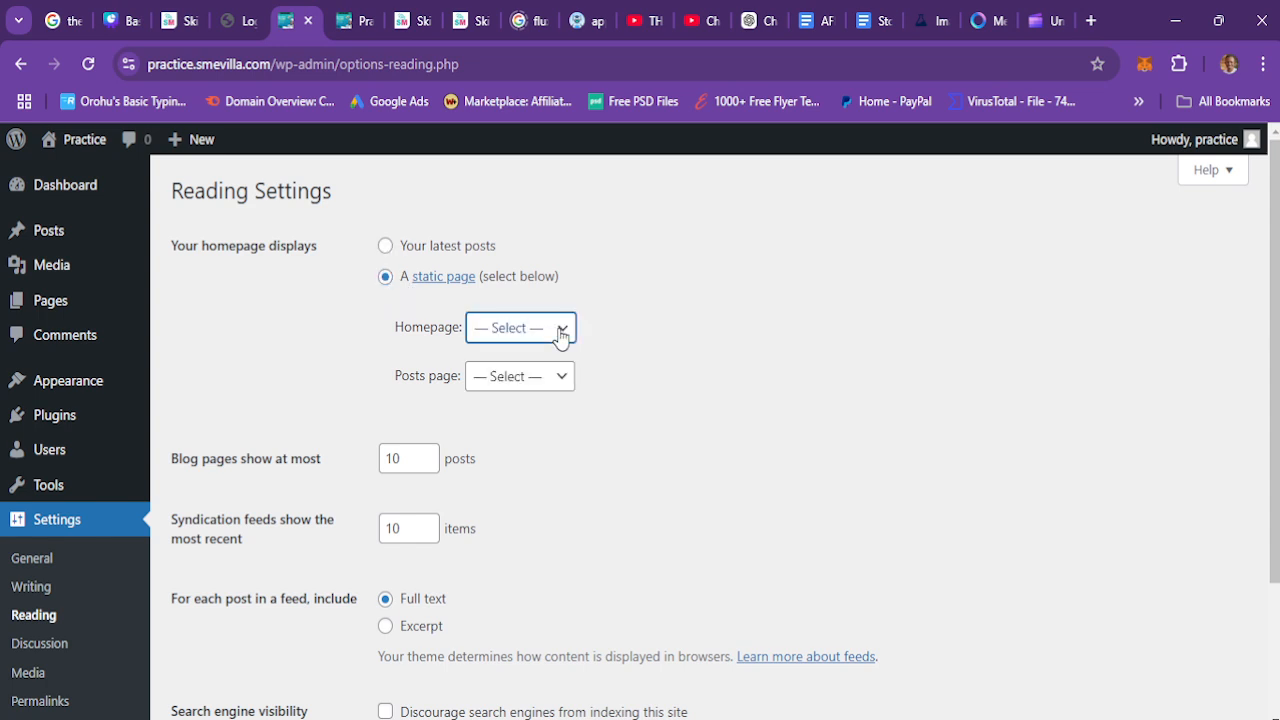
left_click(497, 391)
Step: Switch to the front-end tab and open the Home page from the site navigation
left_click(378, 16)
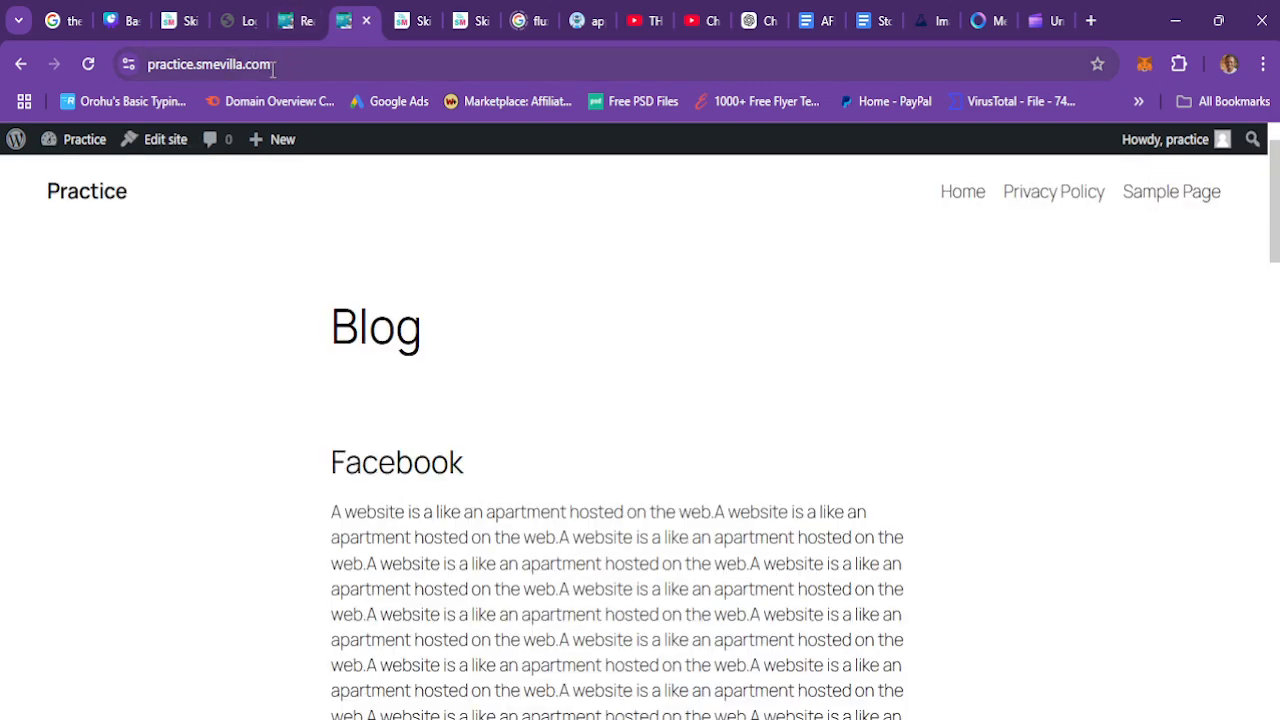
left_click(290, 18)
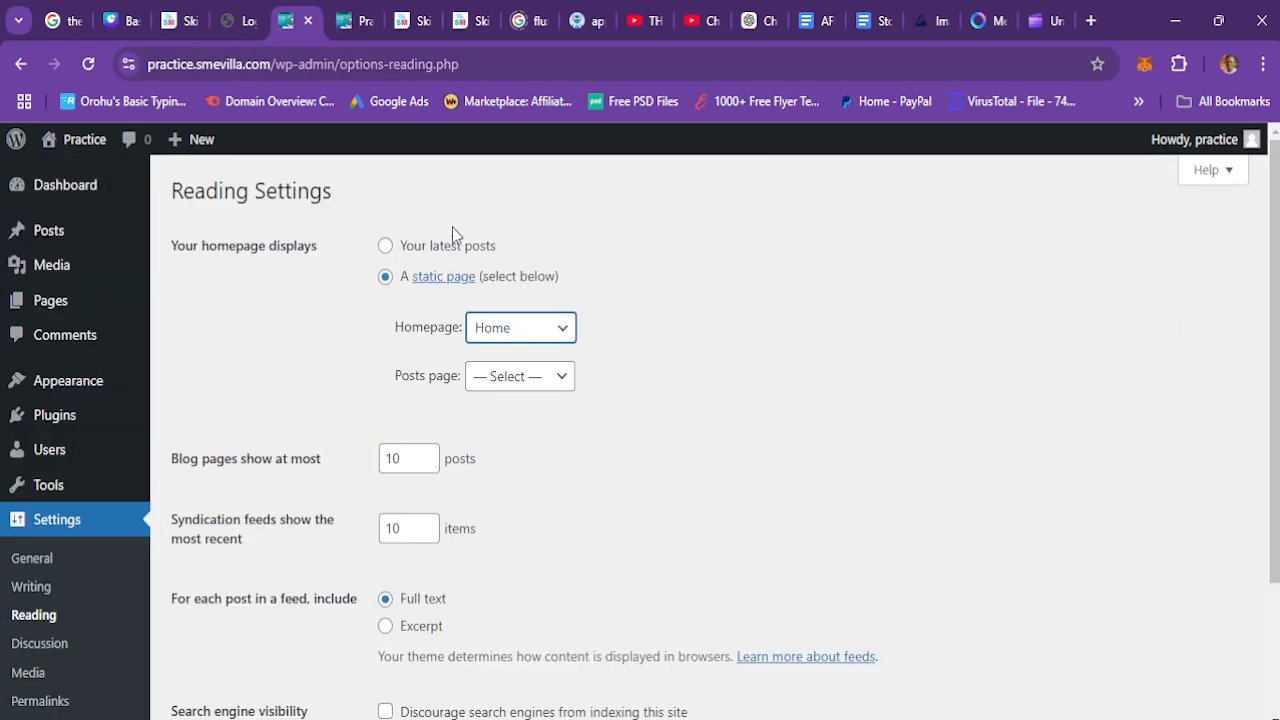
left_click(354, 16)
left_click(963, 197)
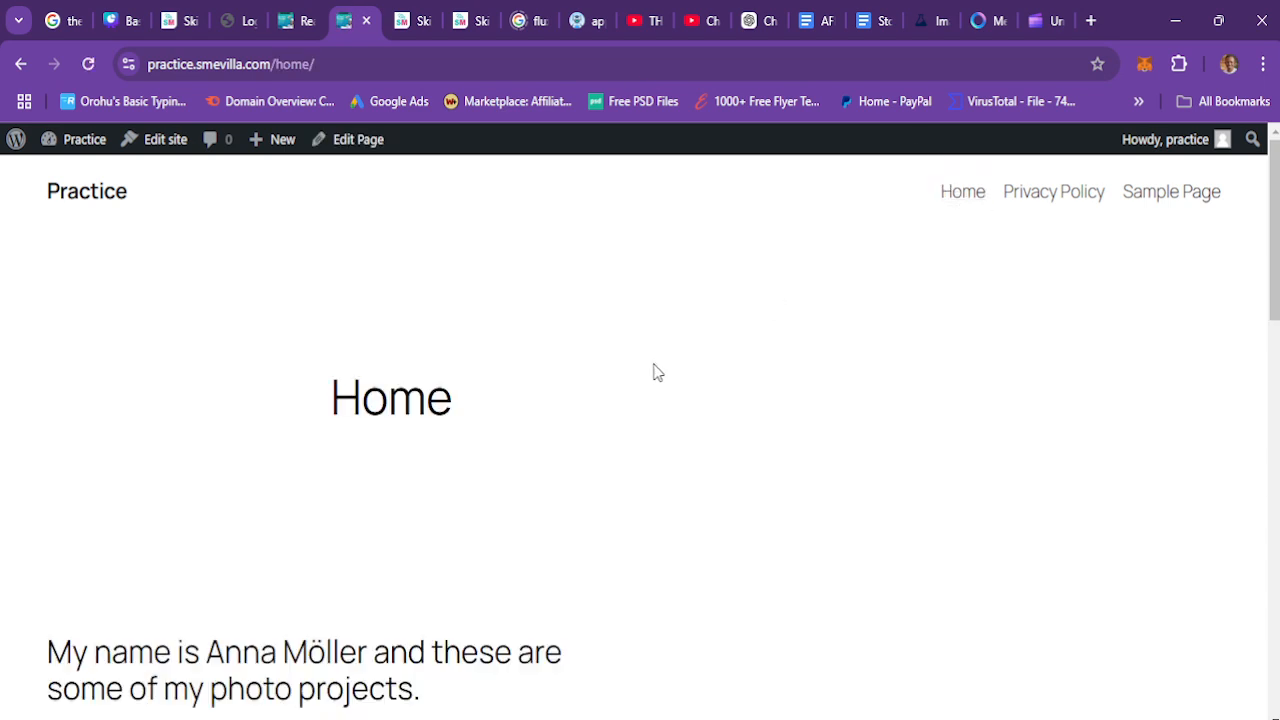
Step: Replace the address with the site's root URL and load it
left_click(330, 62)
key("BackSpace")
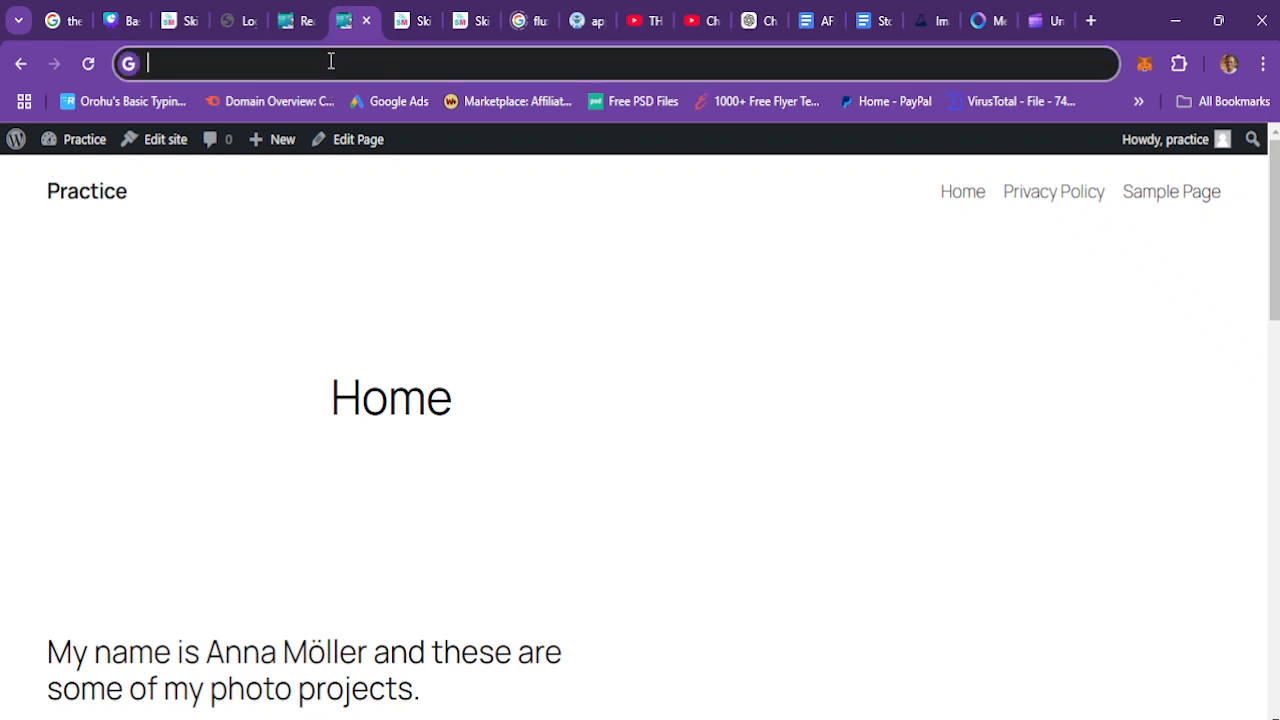
key("ctrl+v")
key("Return")
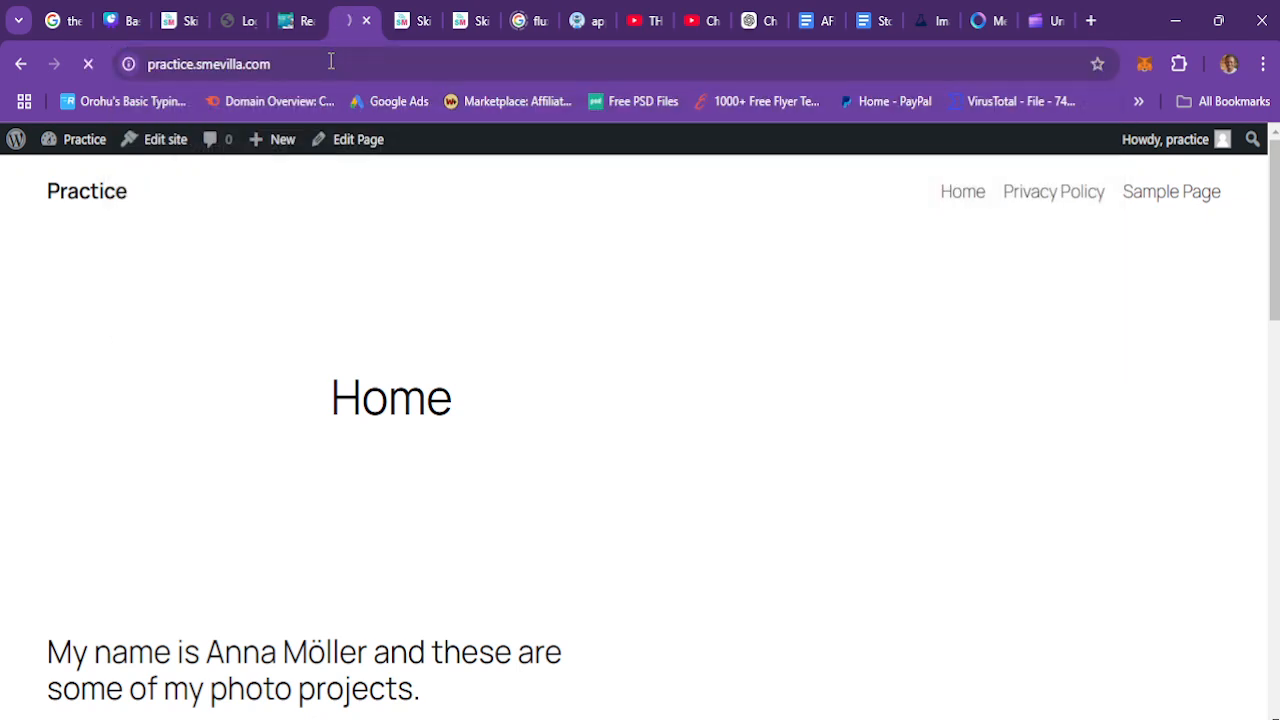
Step: Return to the Reading settings and save the static homepage setting
left_click(287, 10)
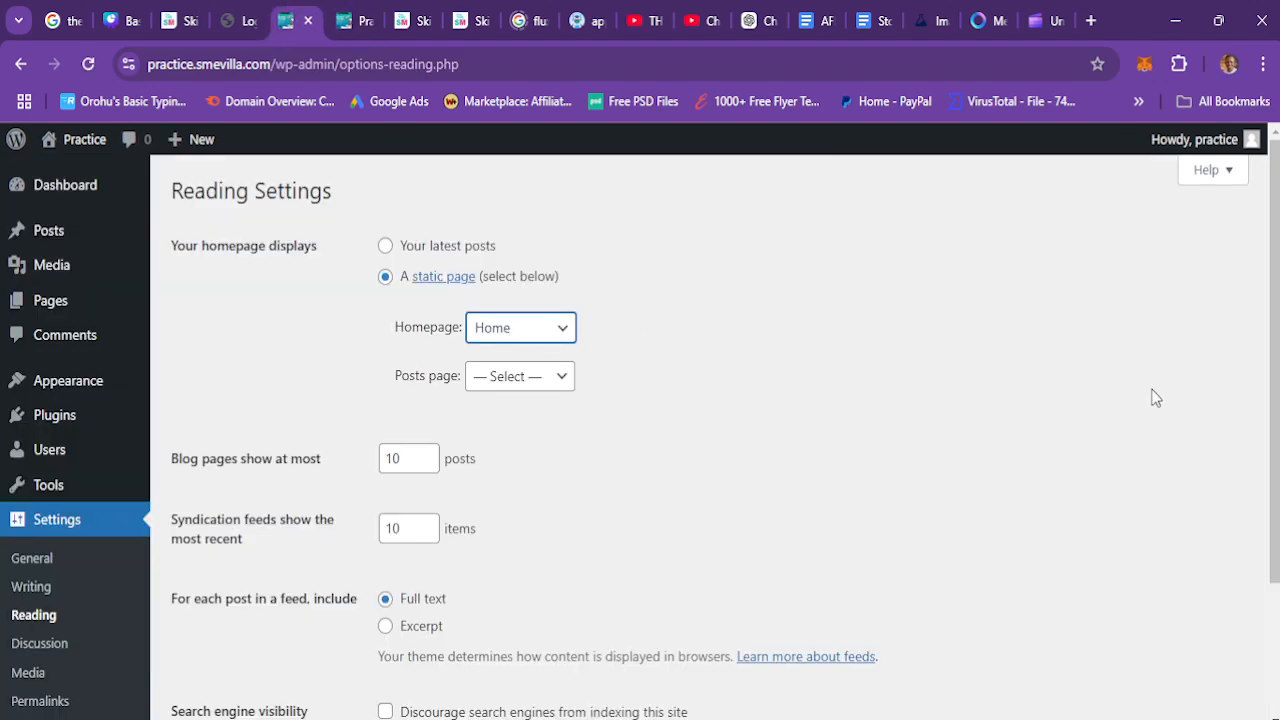
scroll(730, 688, "down", 2)
left_click(210, 638)
Step: Reload the site's root URL on the front-end tab to check the new homepage
left_click(344, 10)
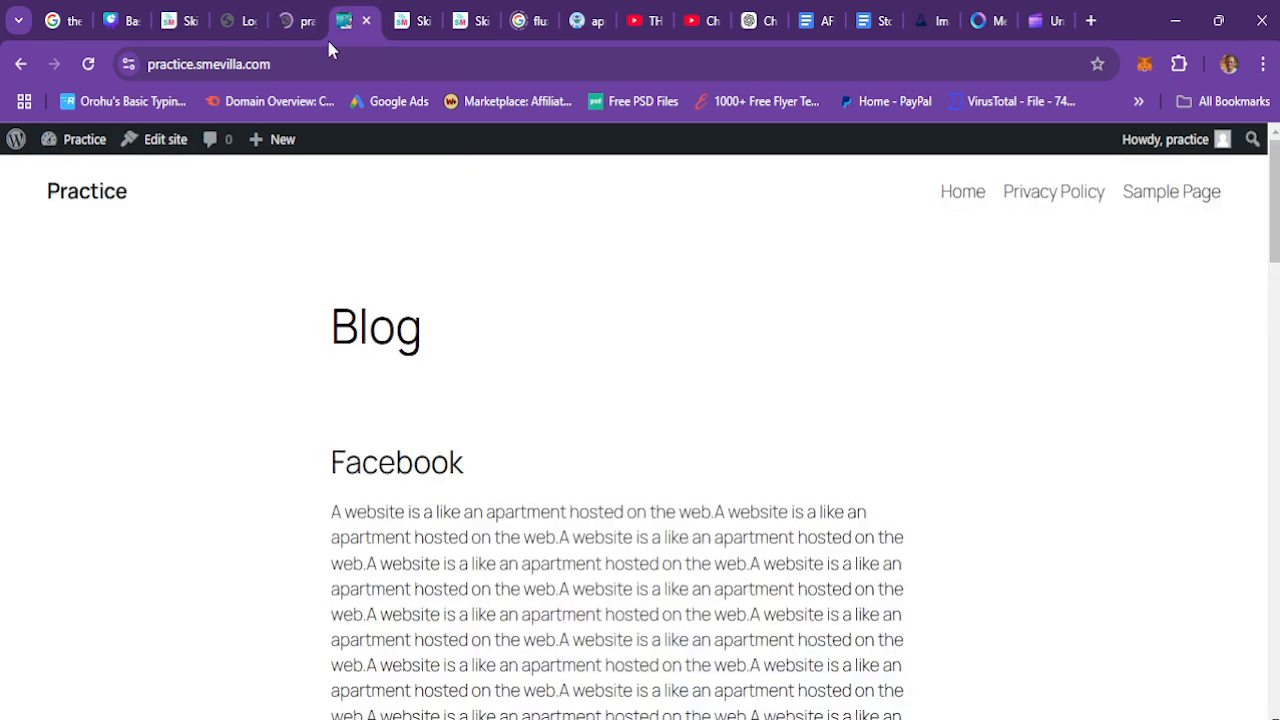
left_click(278, 64)
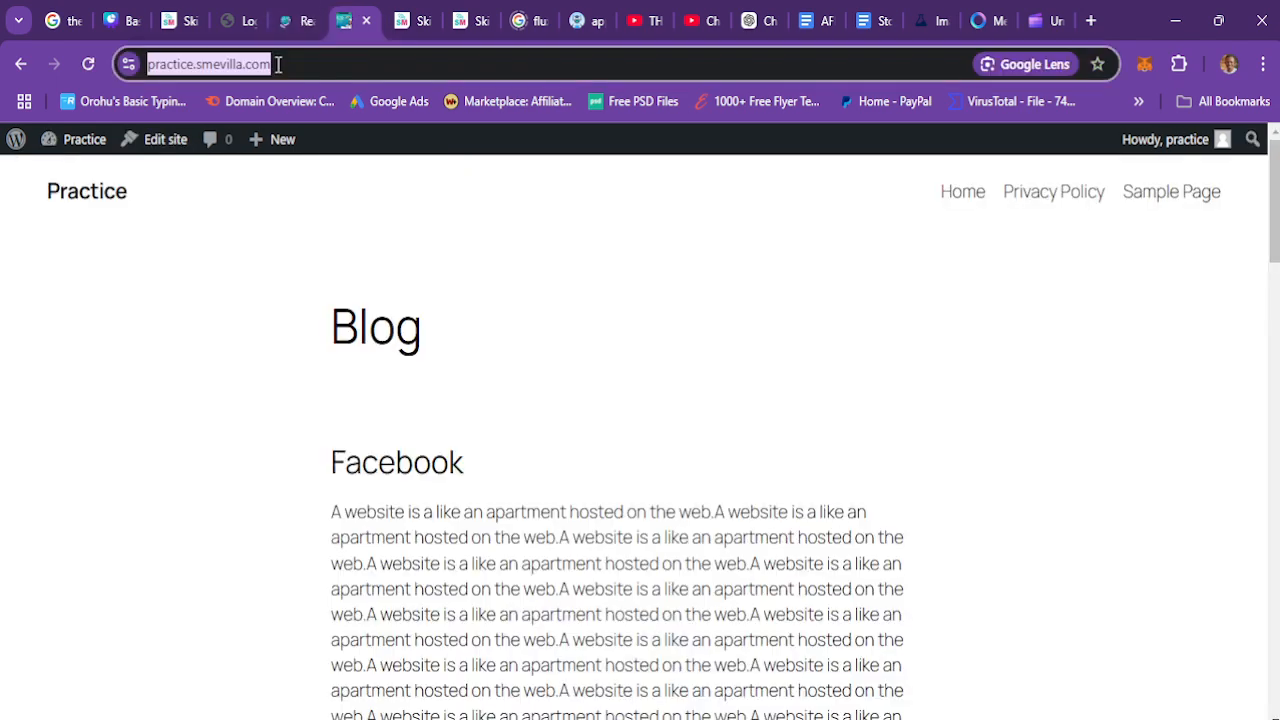
key("Return")
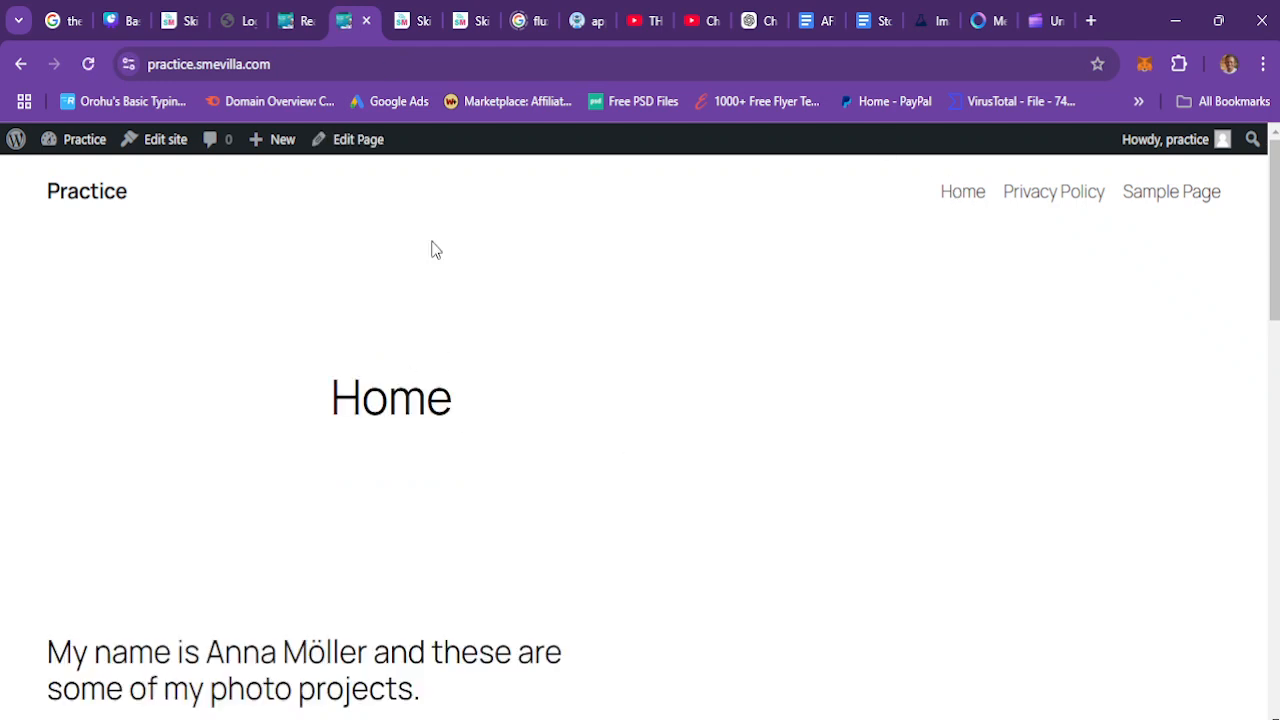
Step: Check the Posts page choices in Reading settings and add a new page titled Blog
left_click(297, 18)
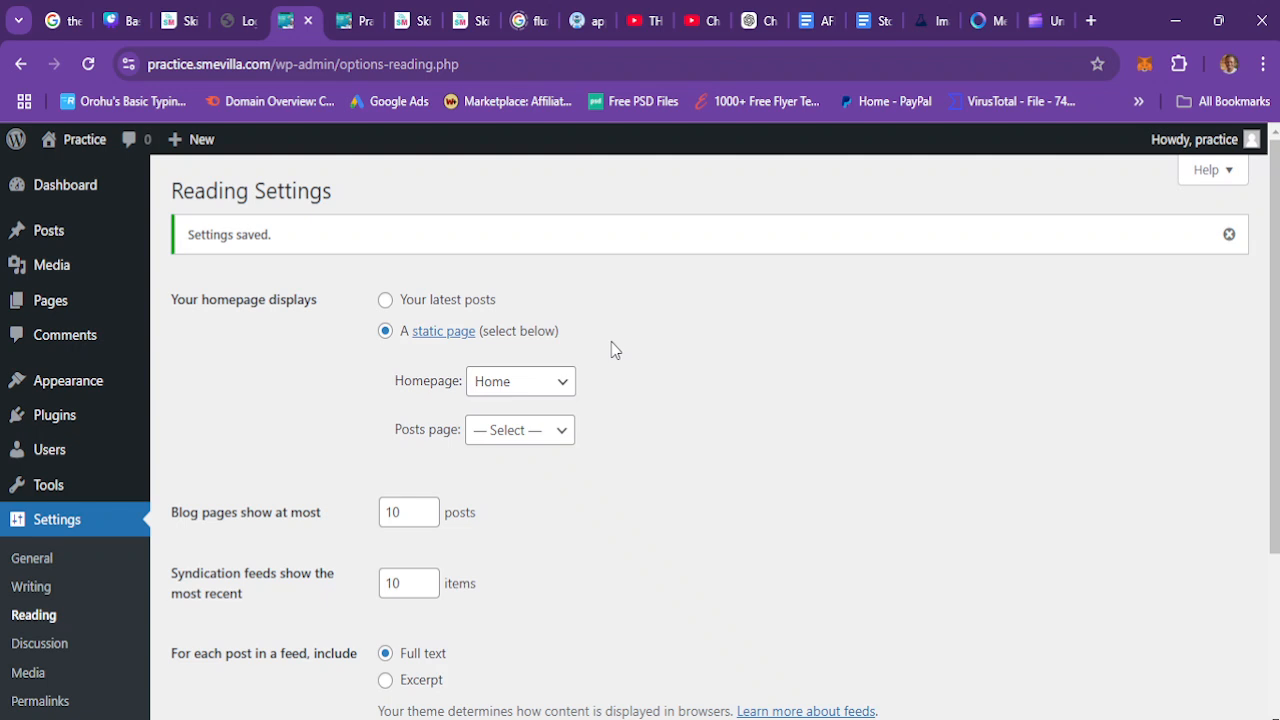
left_click(513, 440)
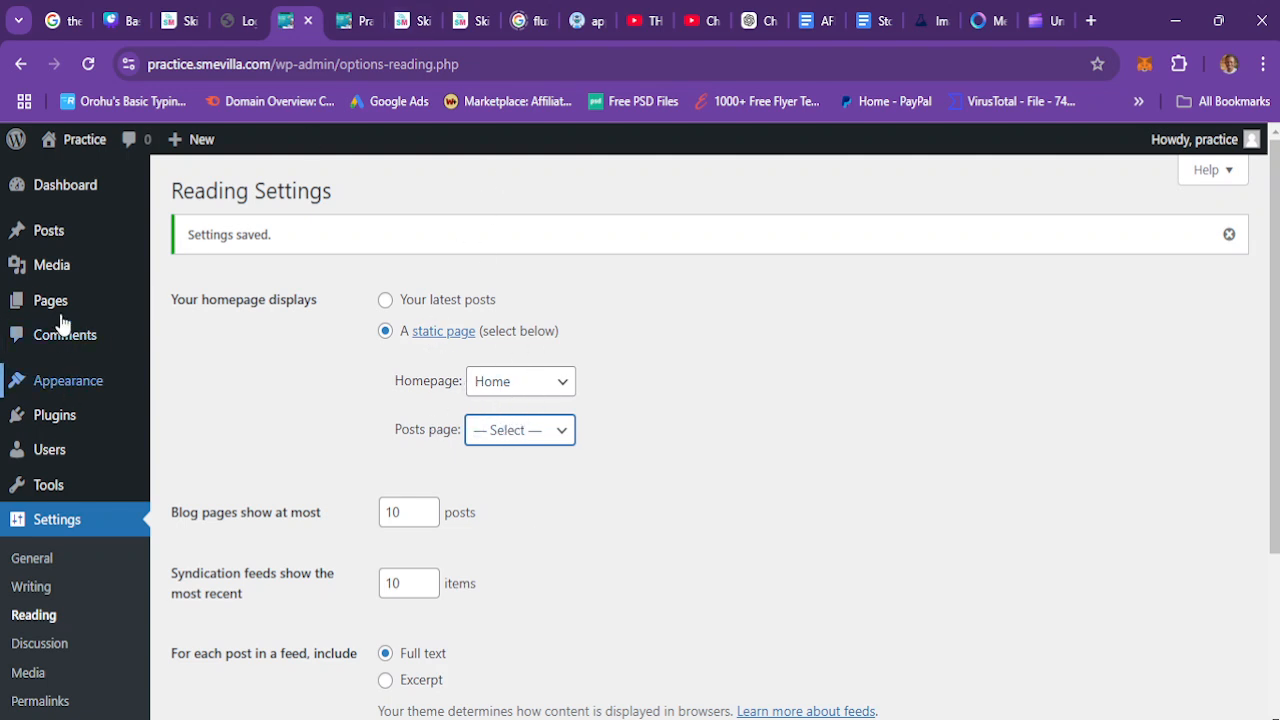
mouse_move(168, 289)
left_click(198, 309)
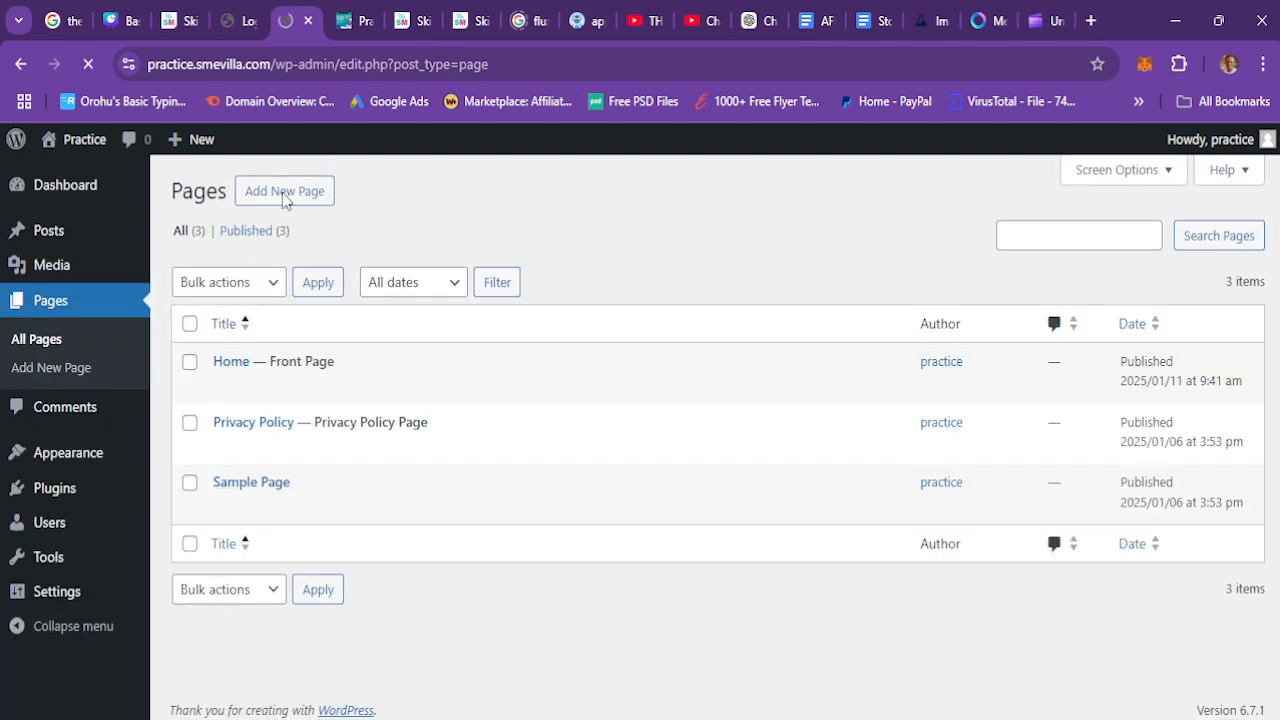
left_click(285, 193)
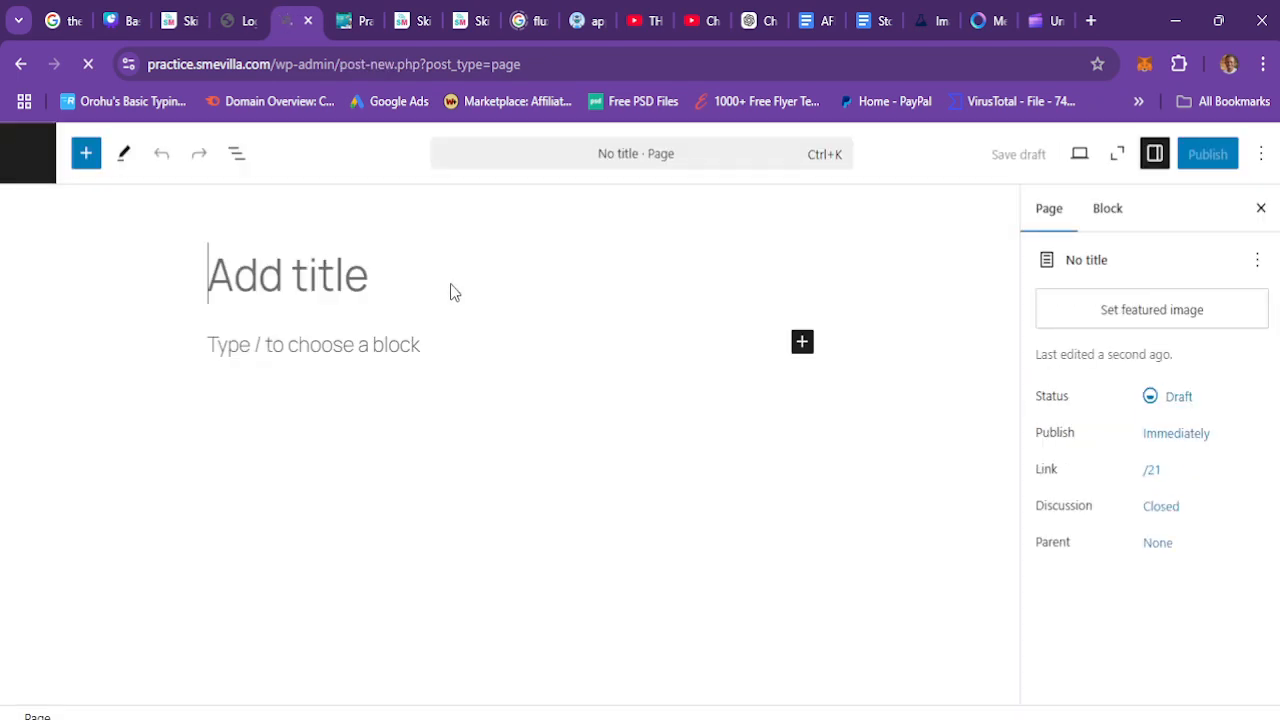
type("V")
type("B")
key("BackSpace")
key("BackSpace")
type("Blog")
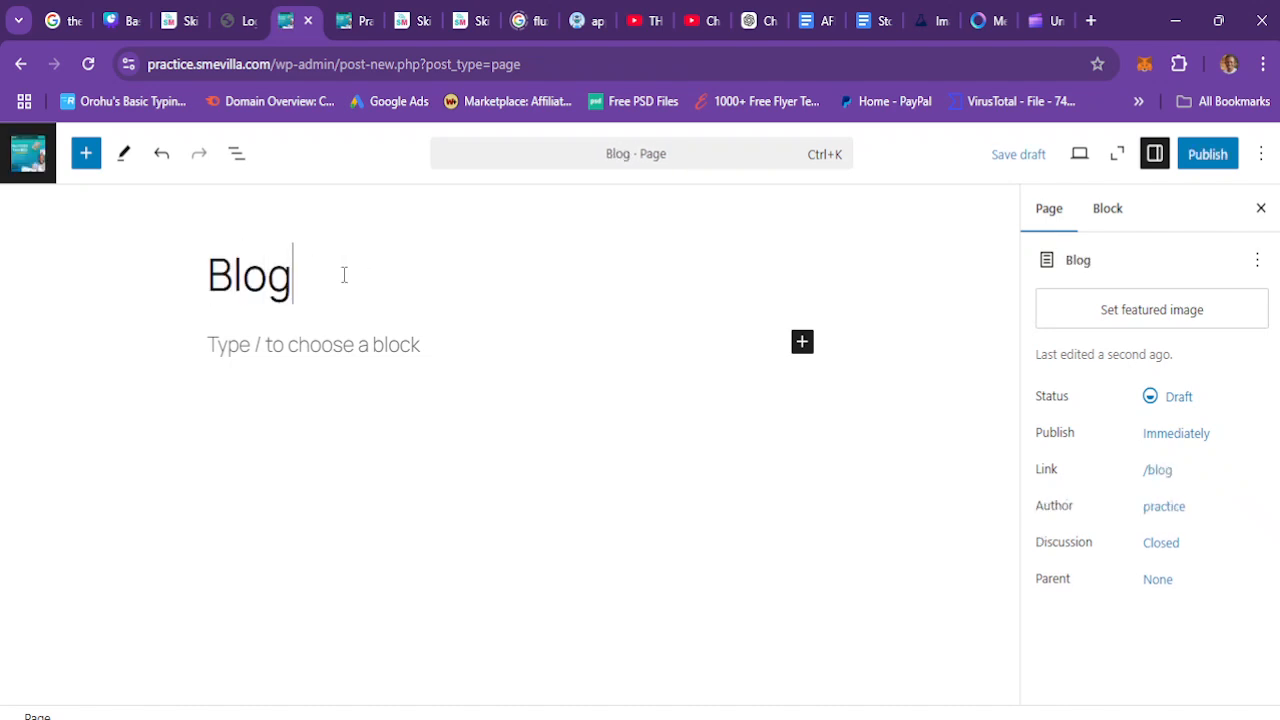
Step: Publish the Blog page, apply the CV/bio pattern to it, and save the update
left_click(1210, 155)
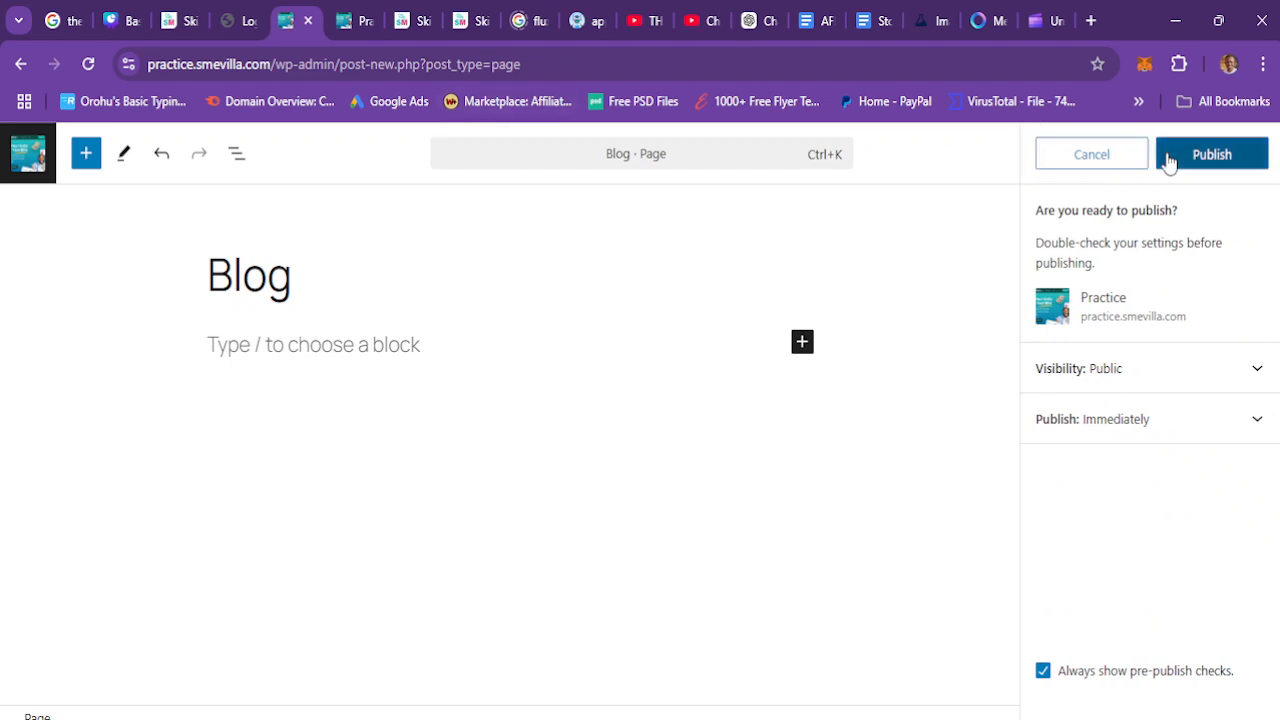
left_click(1168, 158)
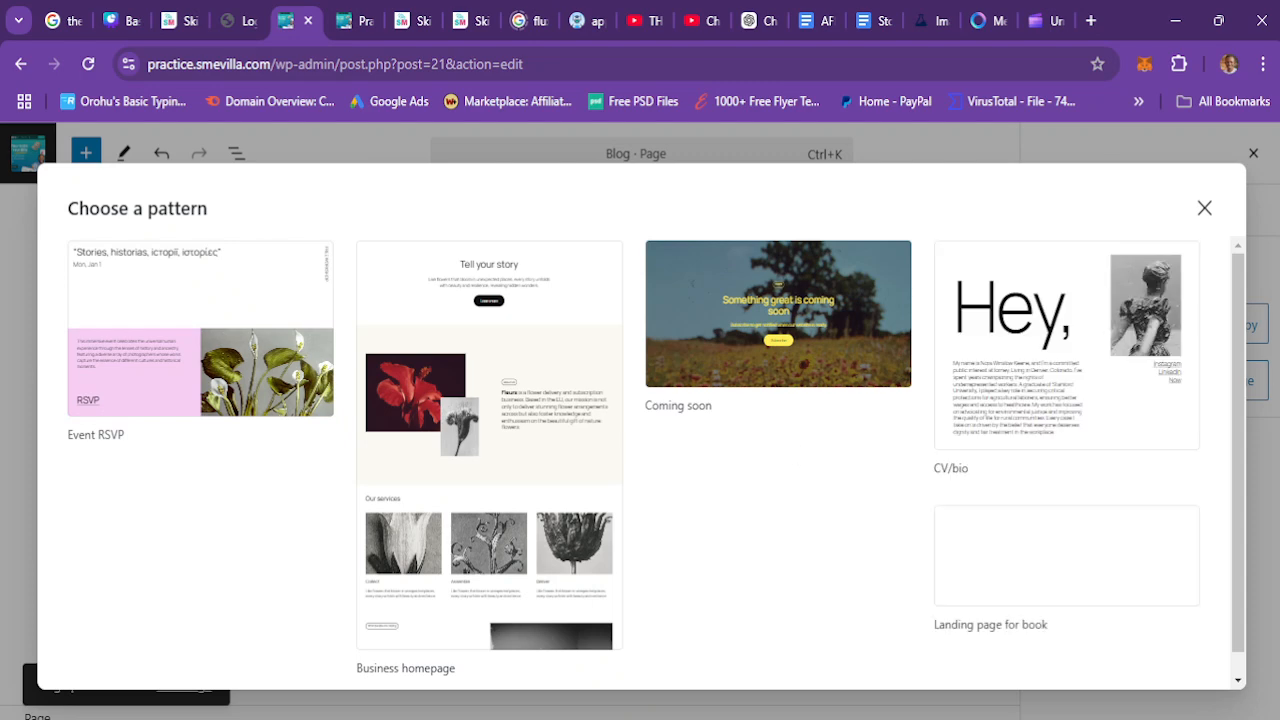
left_click_drag(1237, 320, 1279, 718)
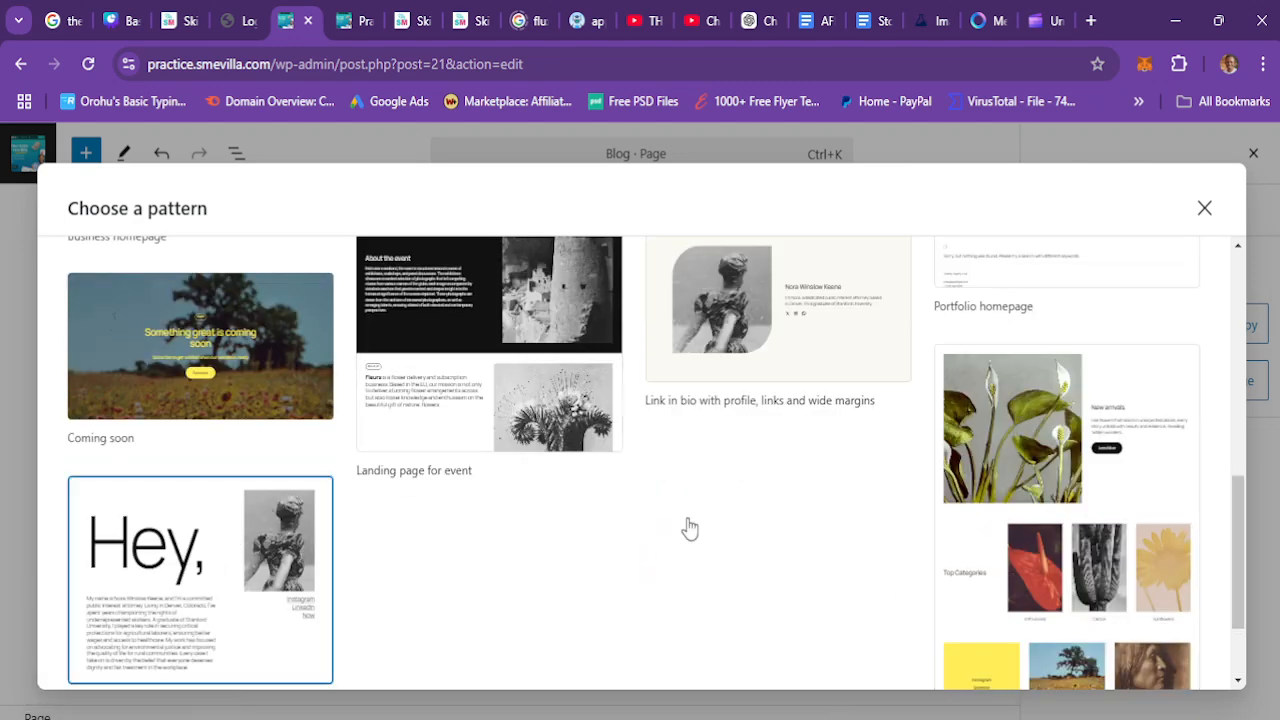
left_click(194, 560)
left_click(1214, 154)
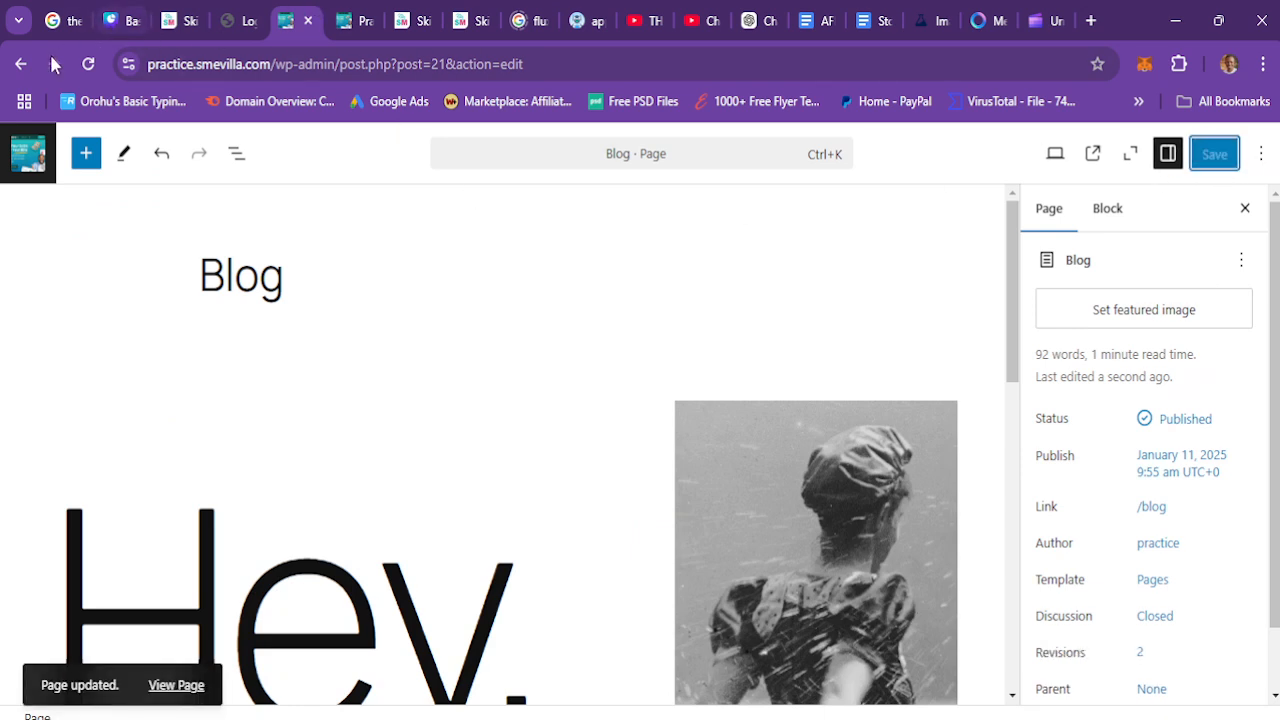
Step: Go back to the Pages list and open the Writing settings, scrolling through them
left_click(19, 65)
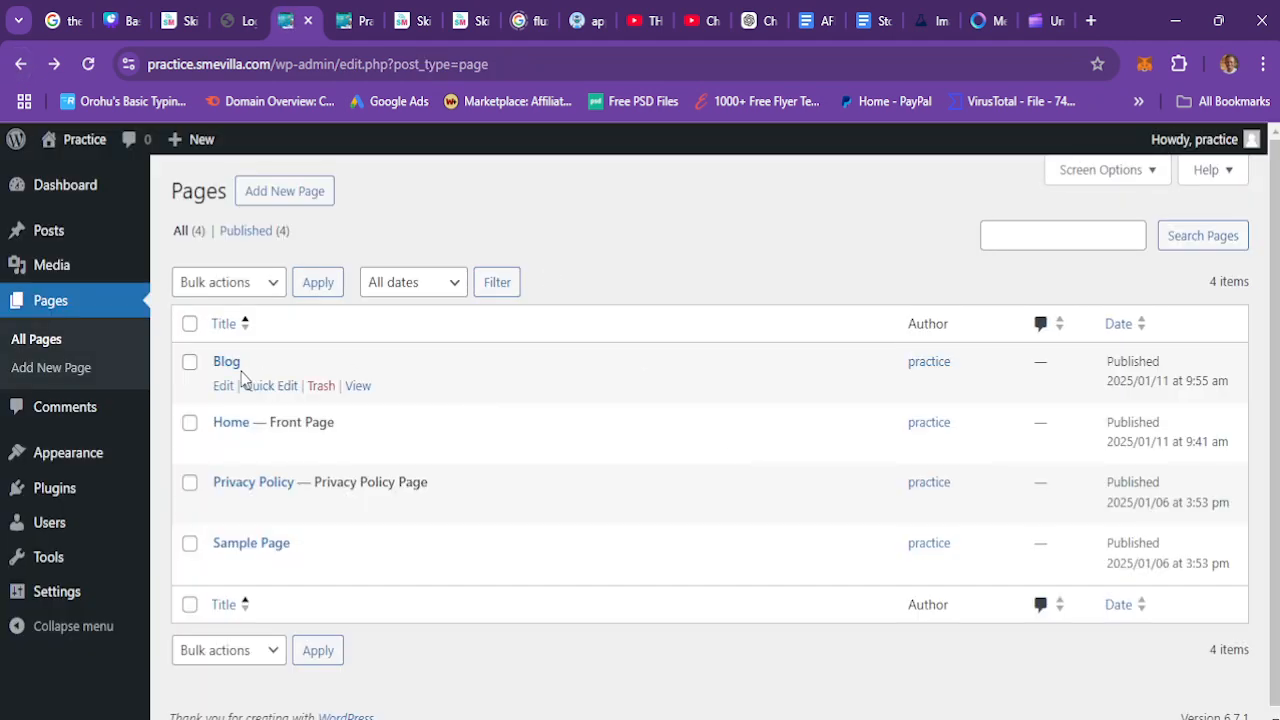
mouse_move(70, 592)
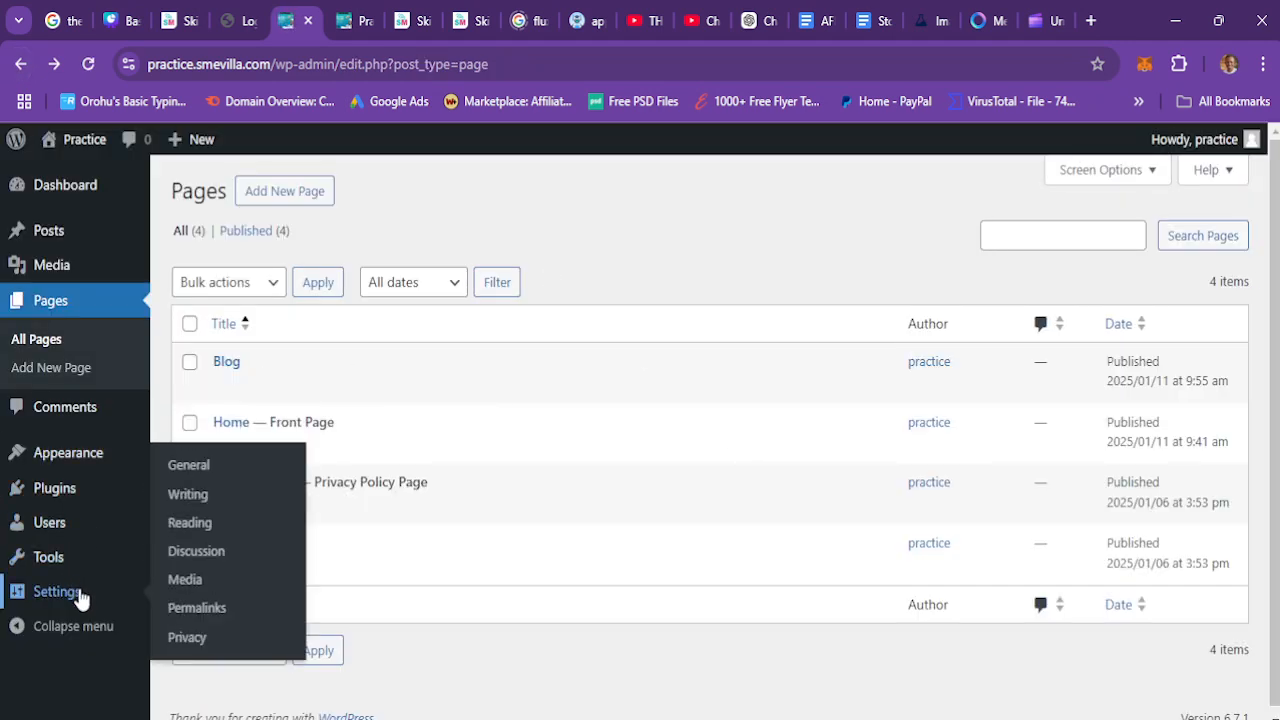
left_click(203, 502)
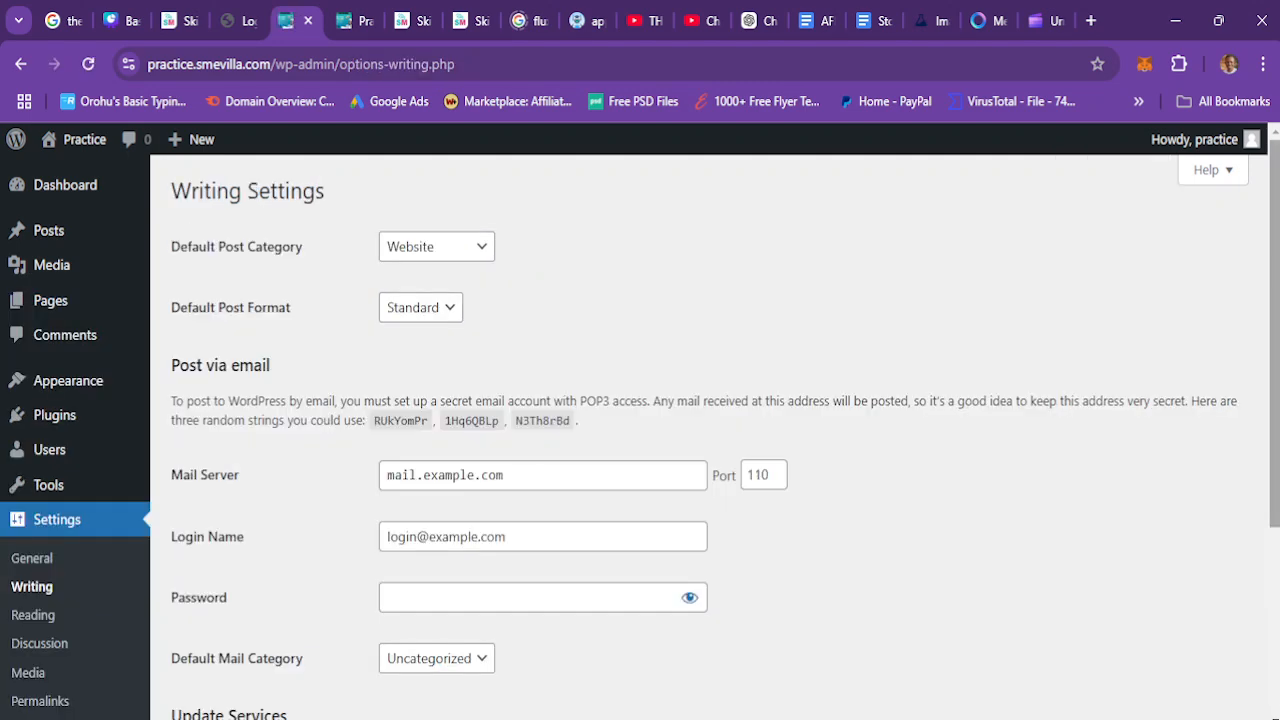
scroll(1278, 275, "down", 3)
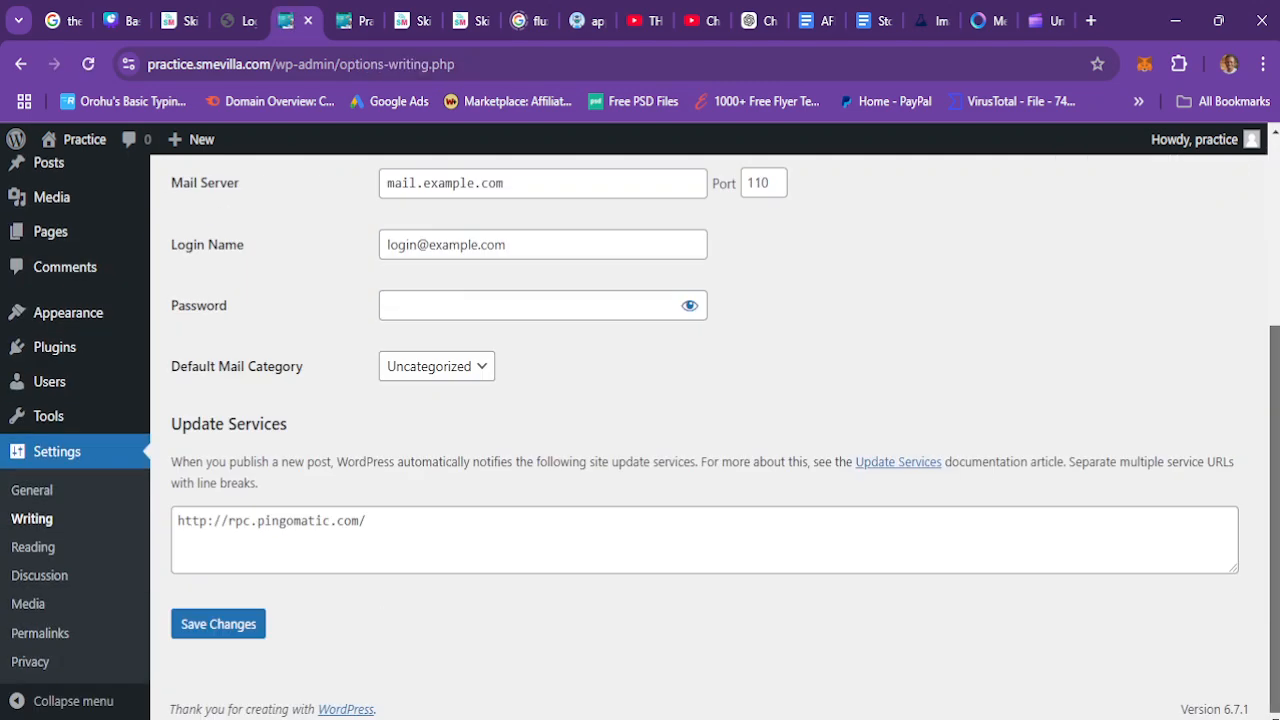
Step: Open the Reading settings, choose Blog as the Posts page, and save the changes
left_click(59, 547)
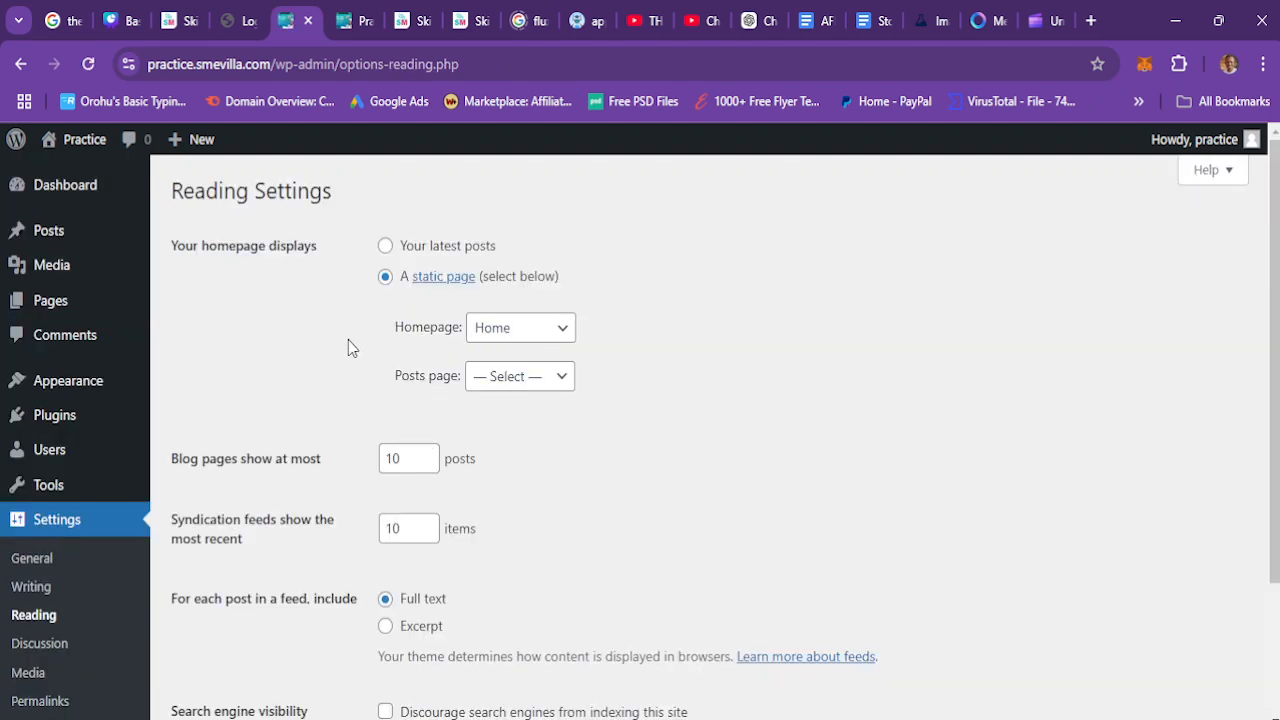
left_click(522, 381)
left_click(479, 432)
scroll(234, 677, "down", 3)
left_click(245, 636)
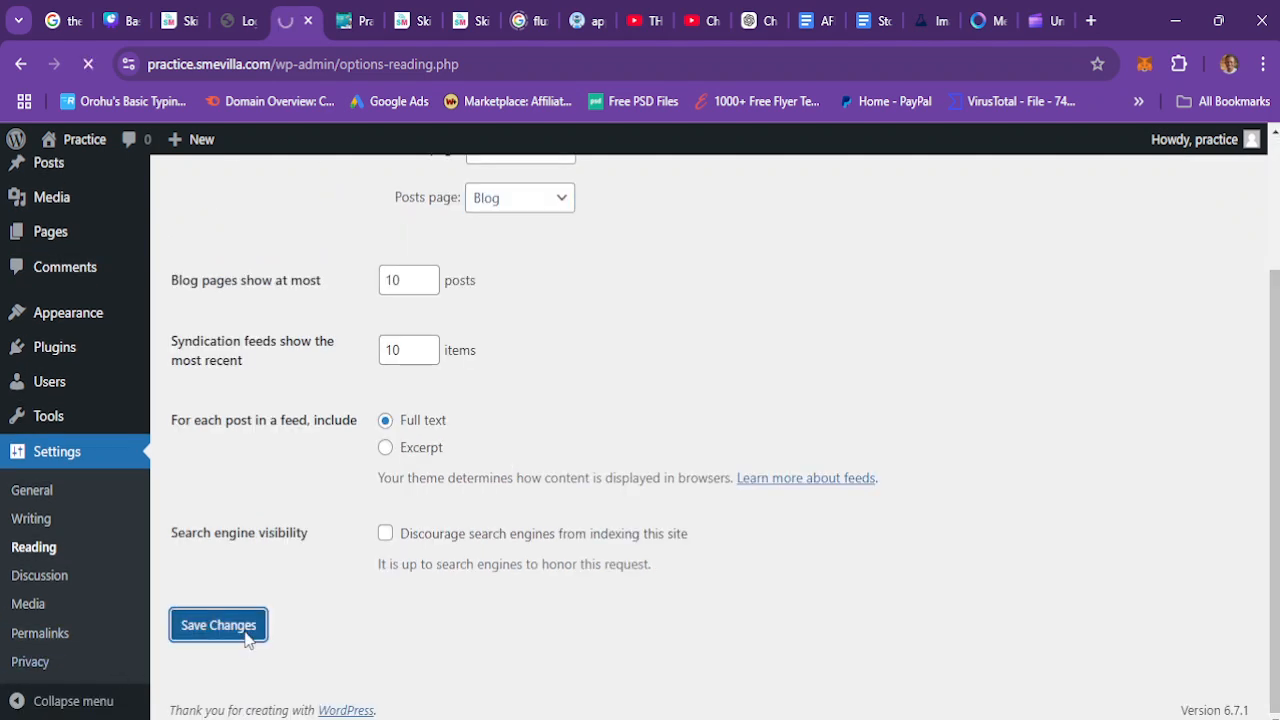
Step: Reload the front-end tab and open the Blog page to check the posts listing
left_click(362, 12)
left_click(87, 65)
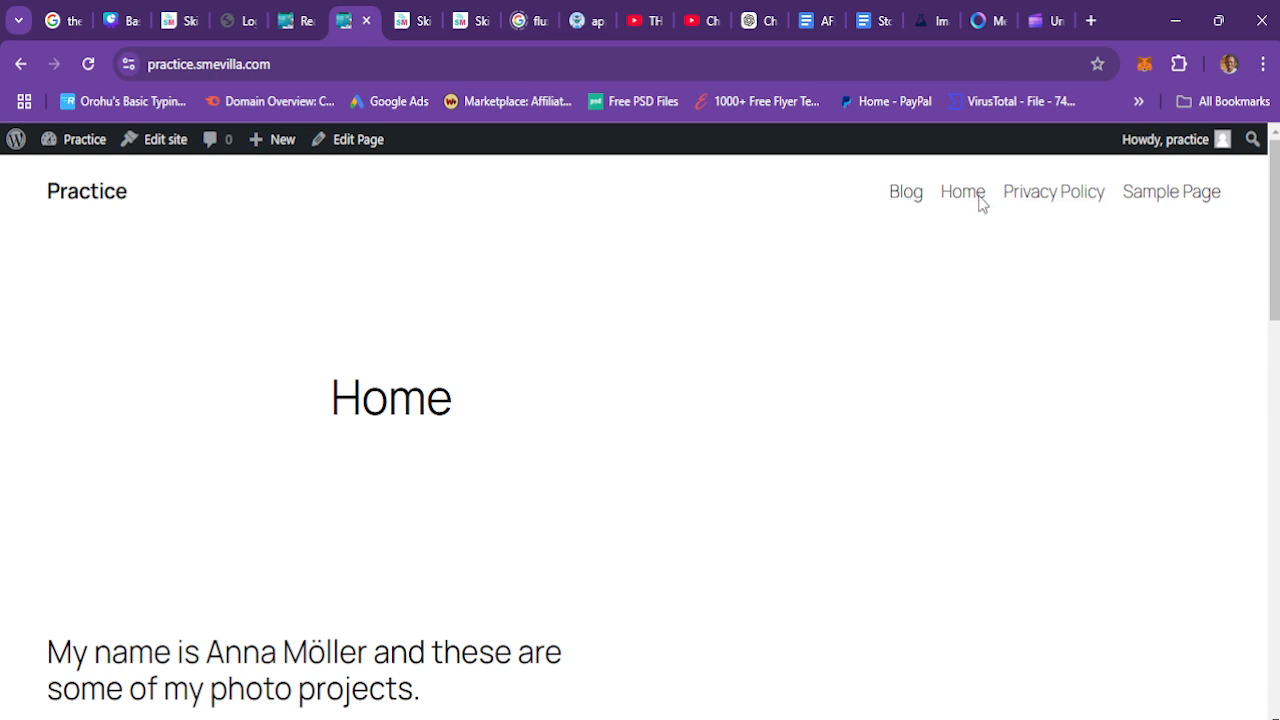
left_click(907, 197)
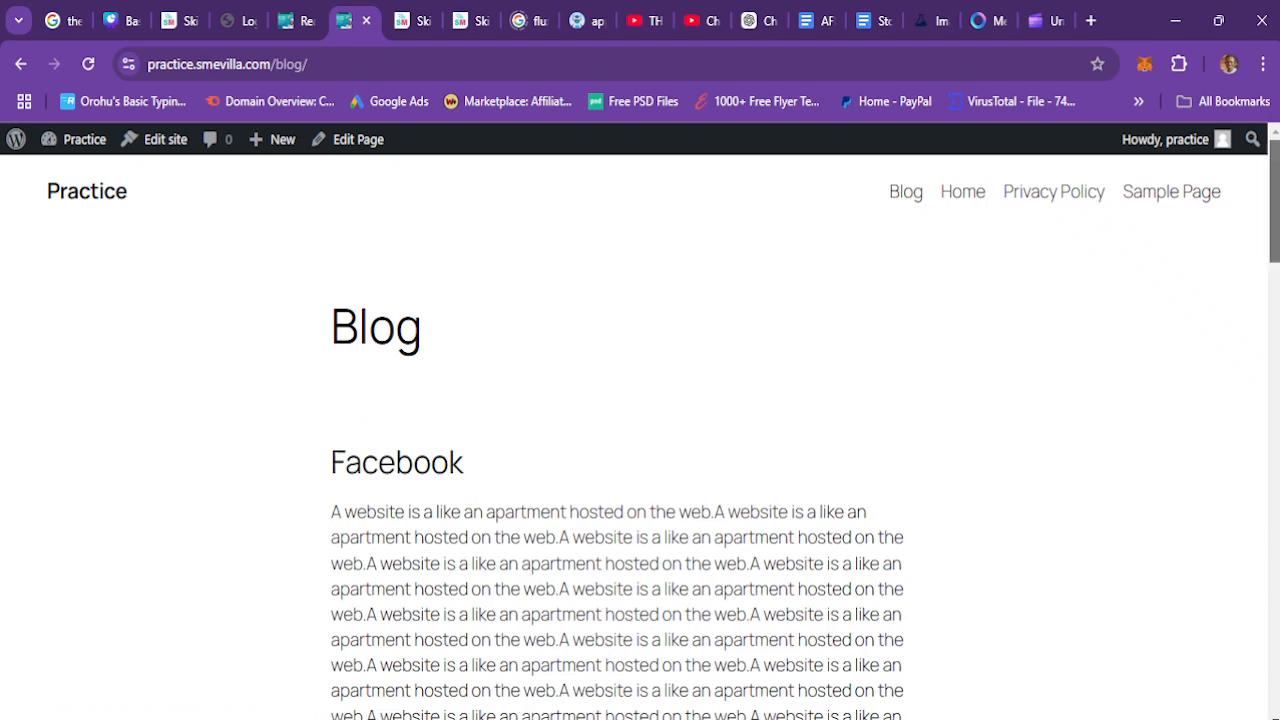
scroll(640, 436, "down", 10)
scroll(640, 436, "up", 10)
left_click(287, 12)
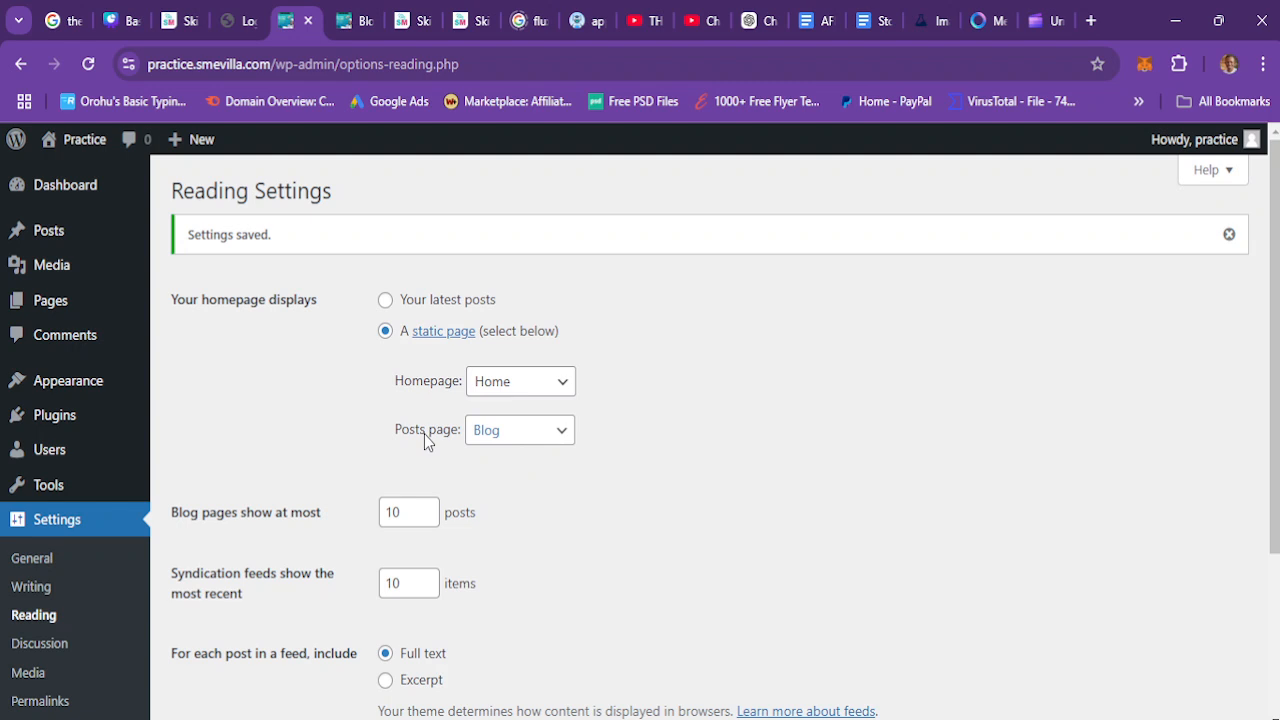
left_click(350, 12)
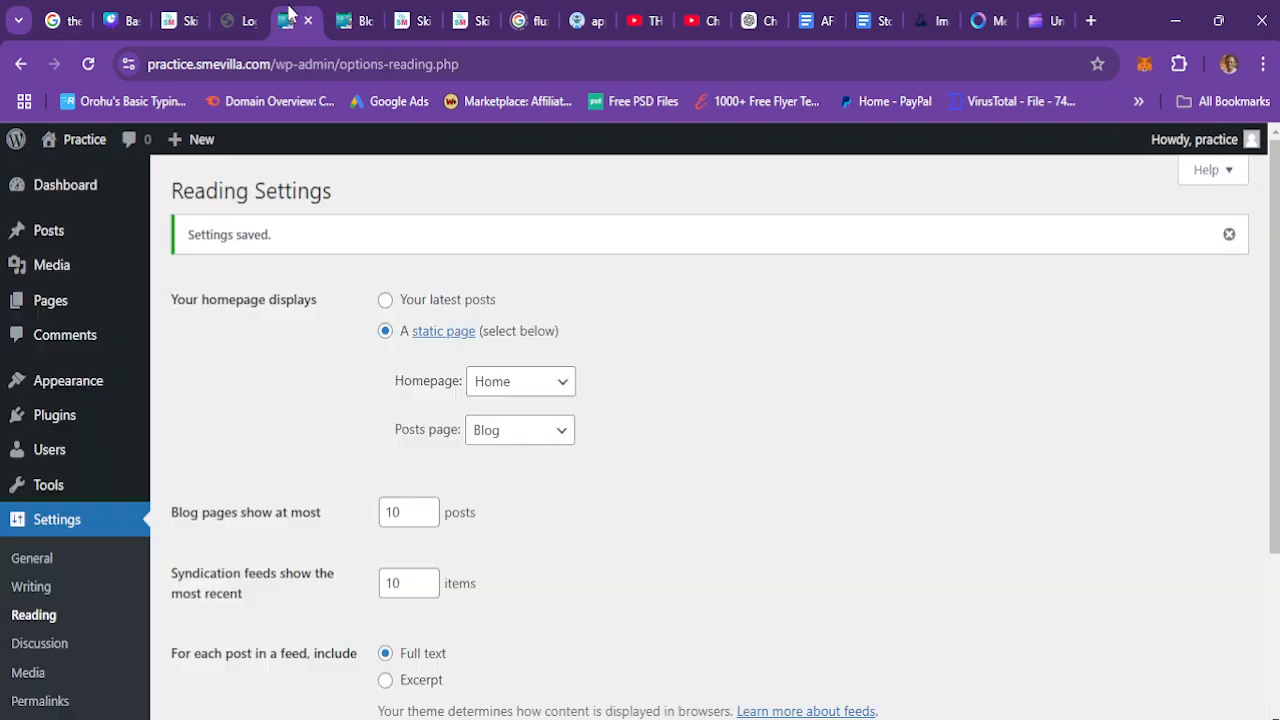
left_click(296, 18)
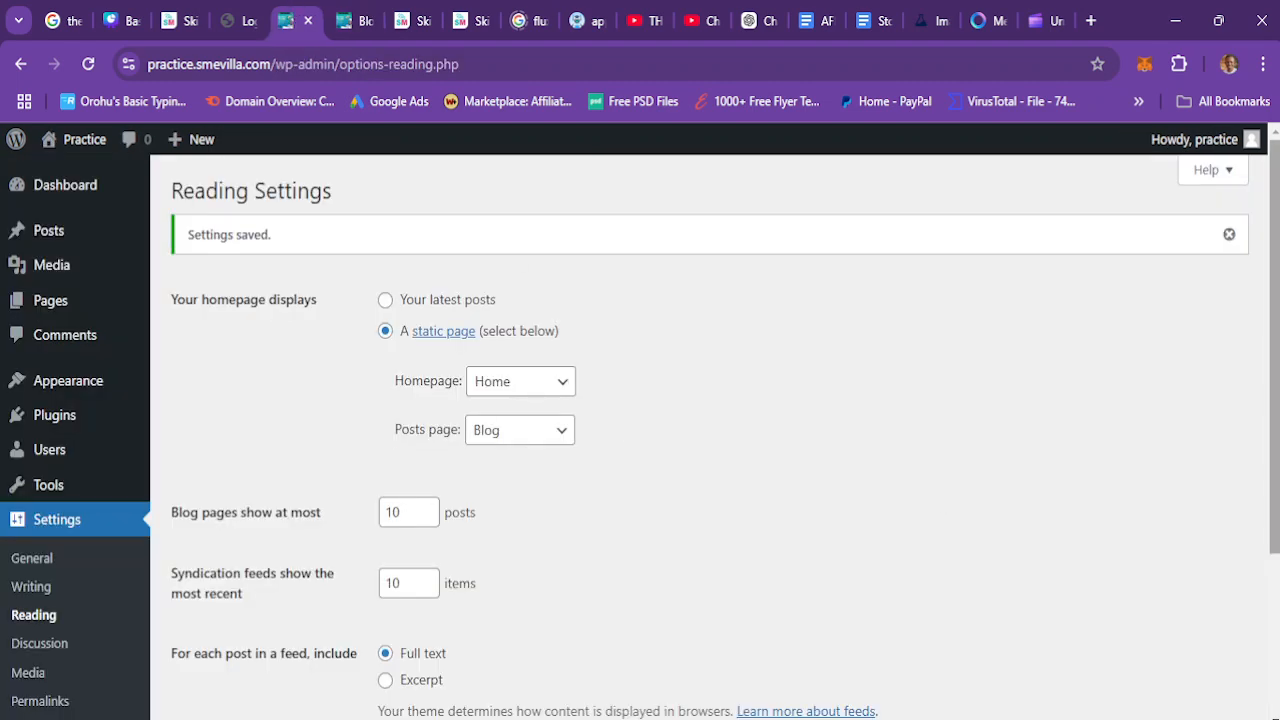
left_click_drag(1275, 500, 1275, 659)
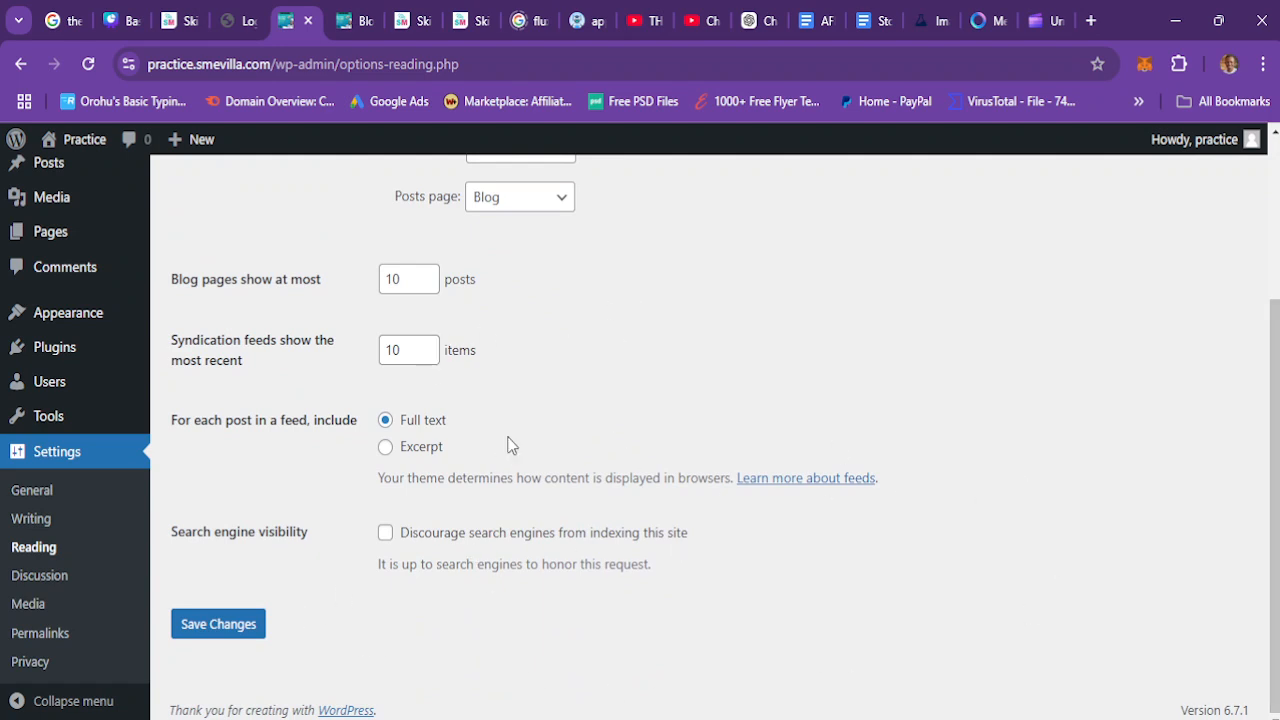
left_click_drag(1273, 371, 1272, 466)
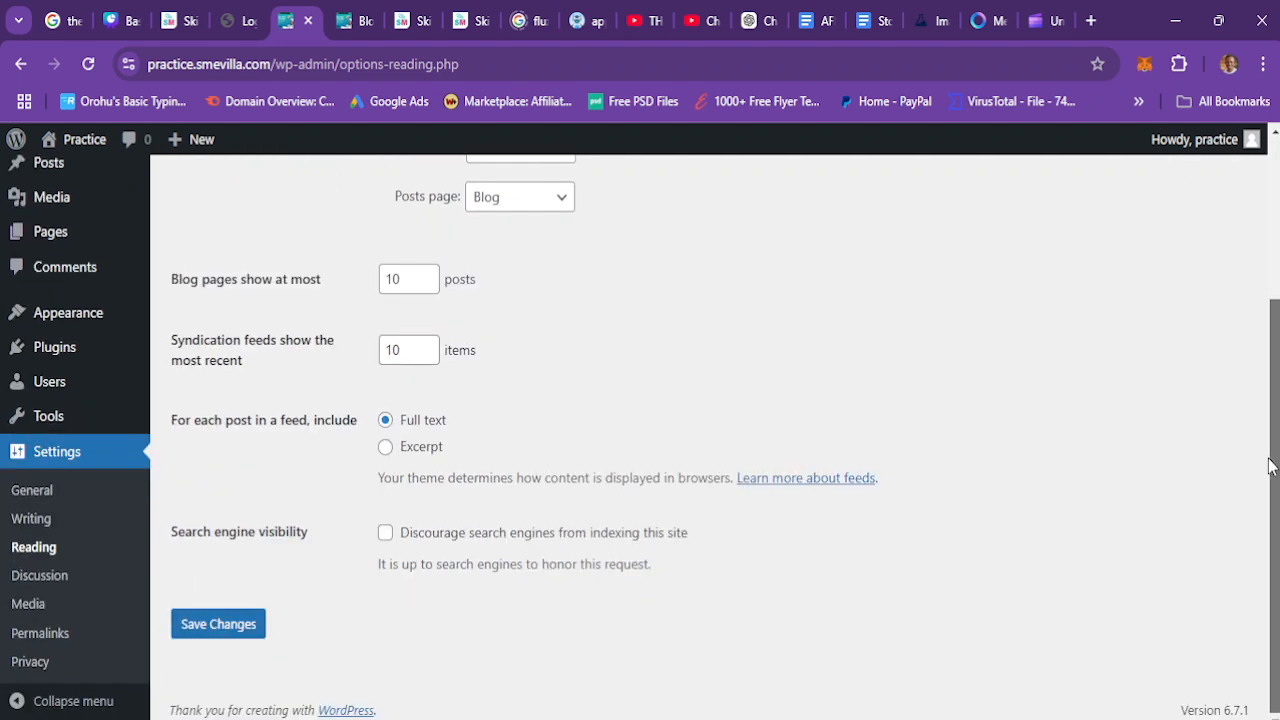
Step: Open the Discussion settings and scroll through all of its options
left_click(47, 577)
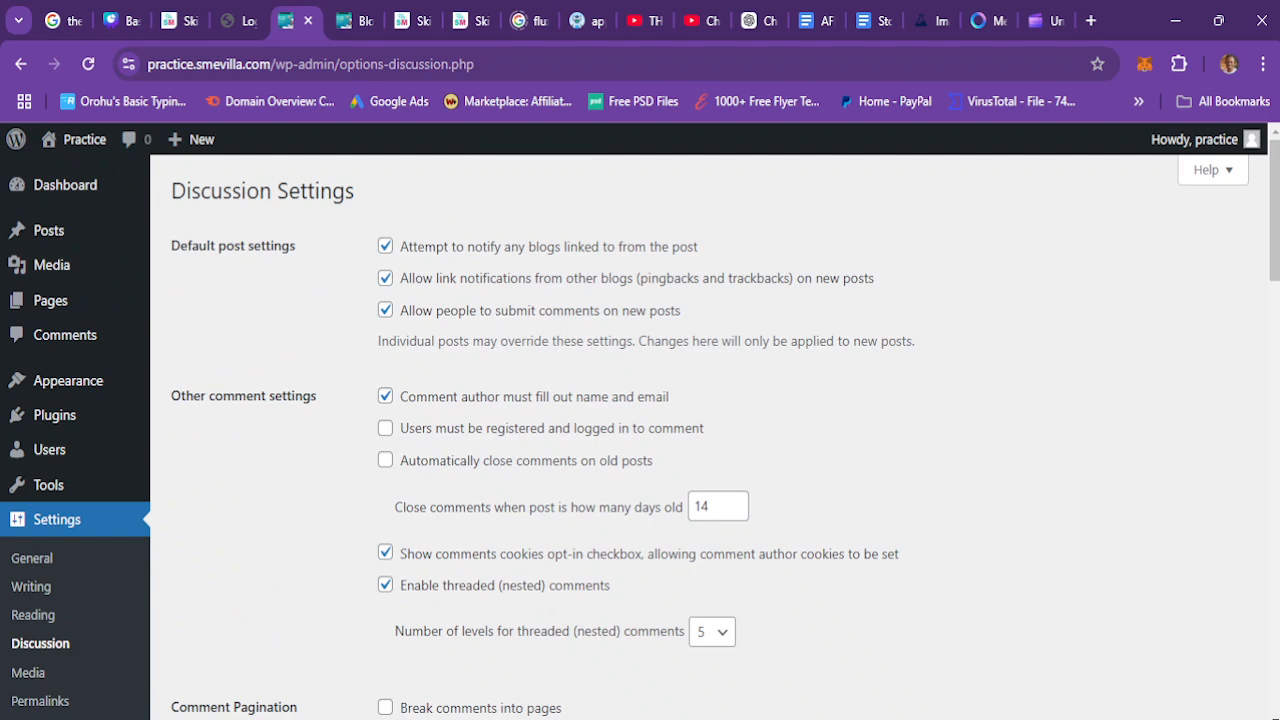
scroll(715, 430, "down", 15)
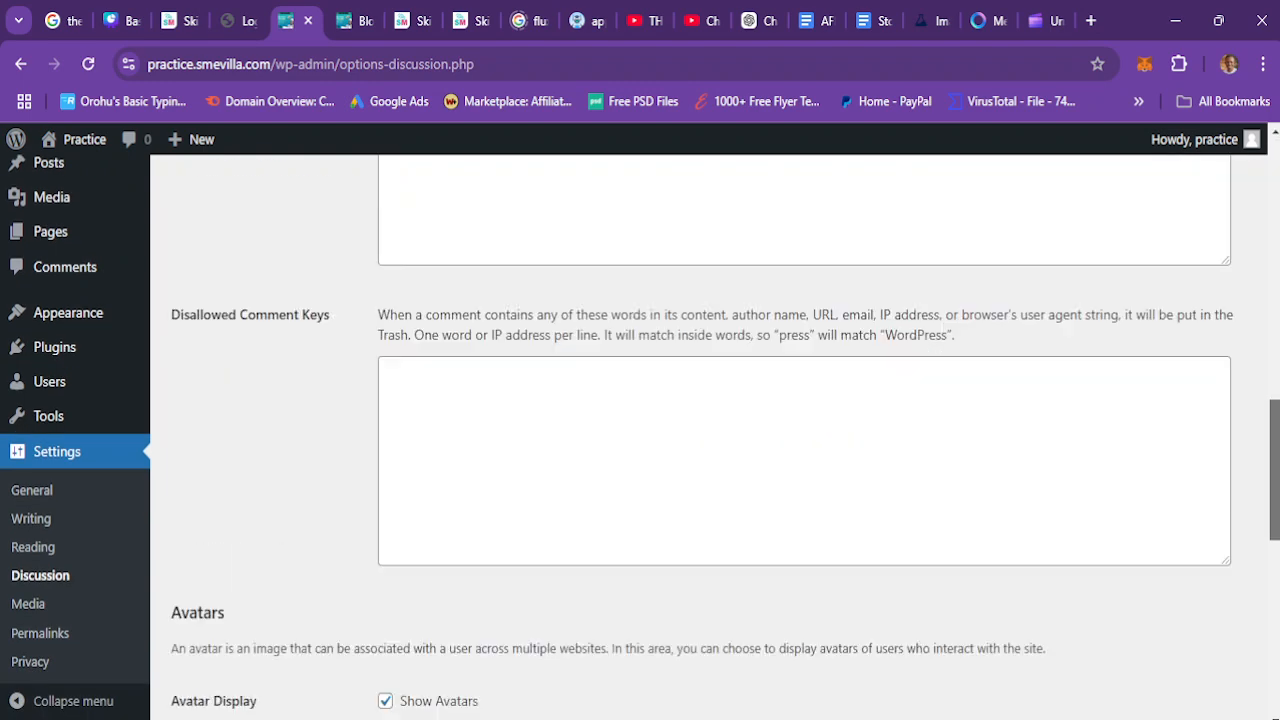
scroll(715, 430, "down", 5)
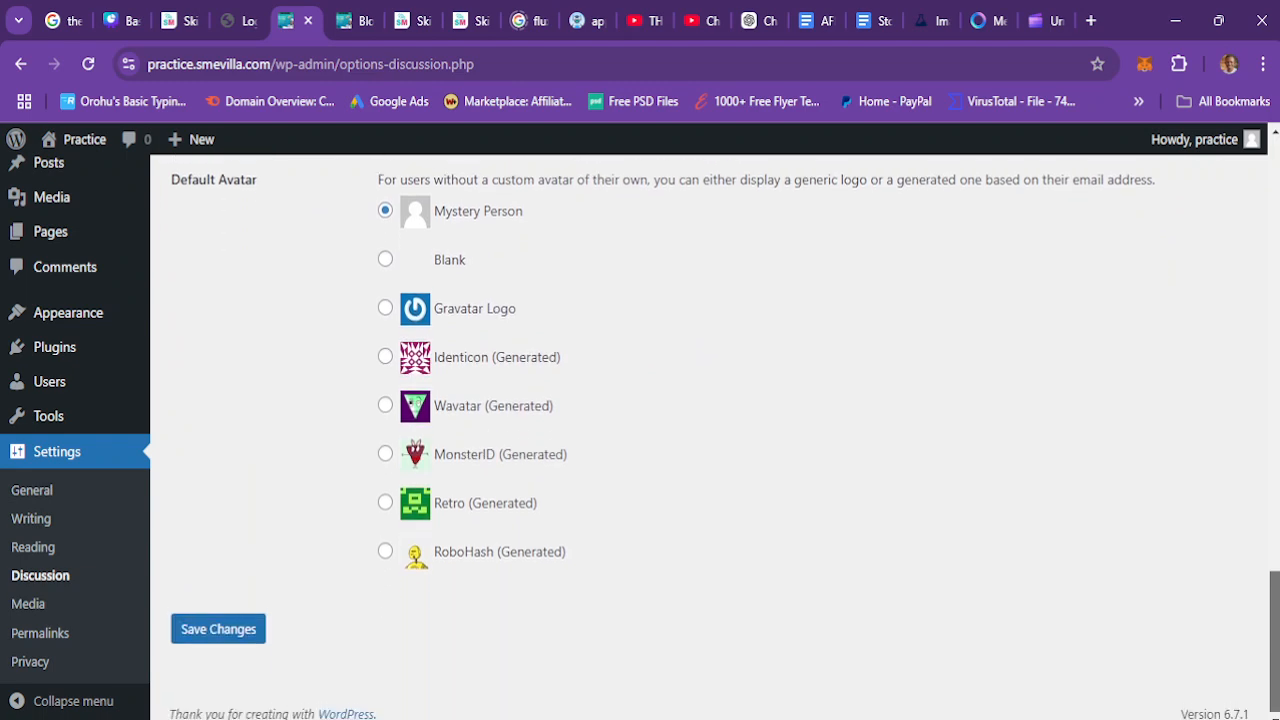
left_click_drag(1274, 625, 1219, 193)
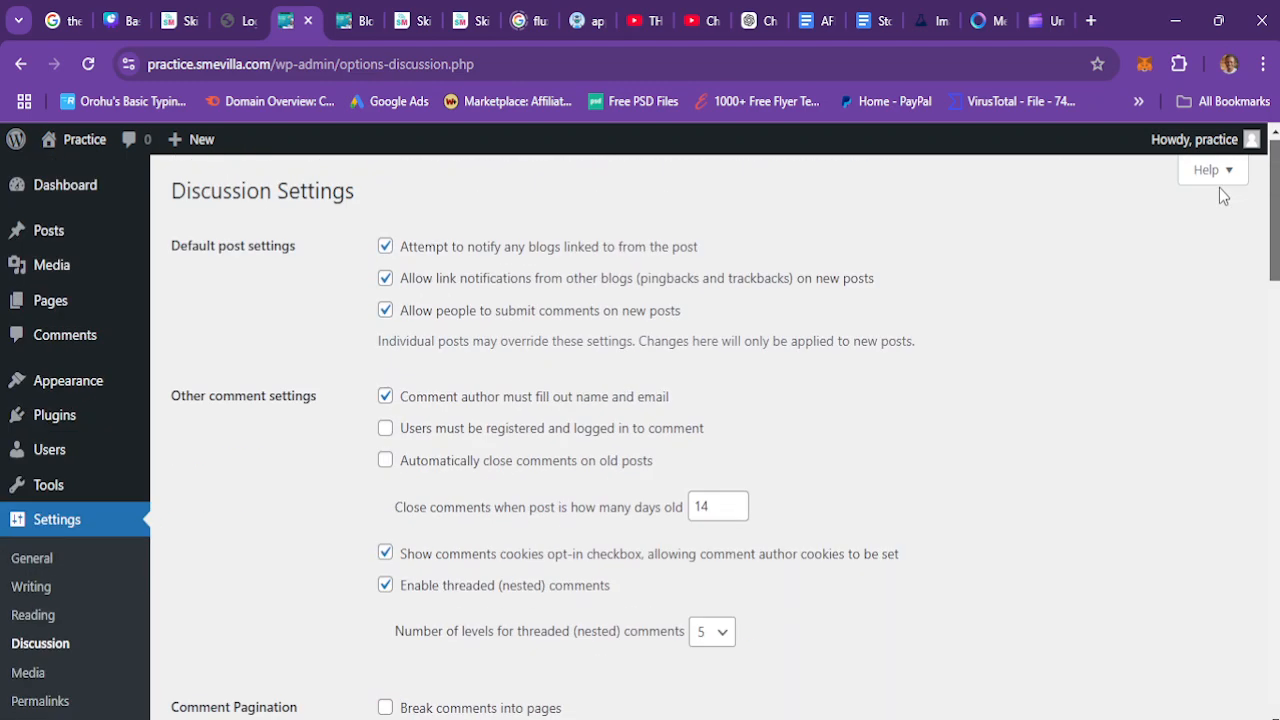
left_click_drag(1219, 193, 1268, 415)
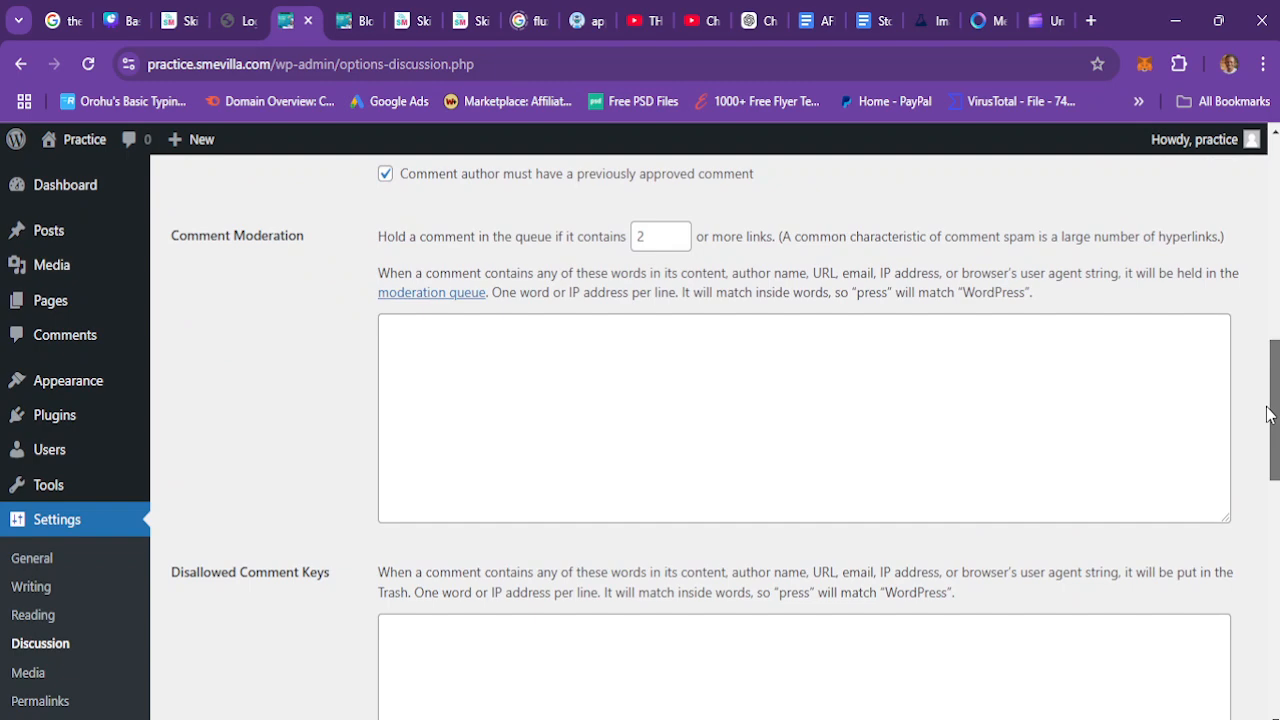
left_click_drag(1268, 415, 1274, 163)
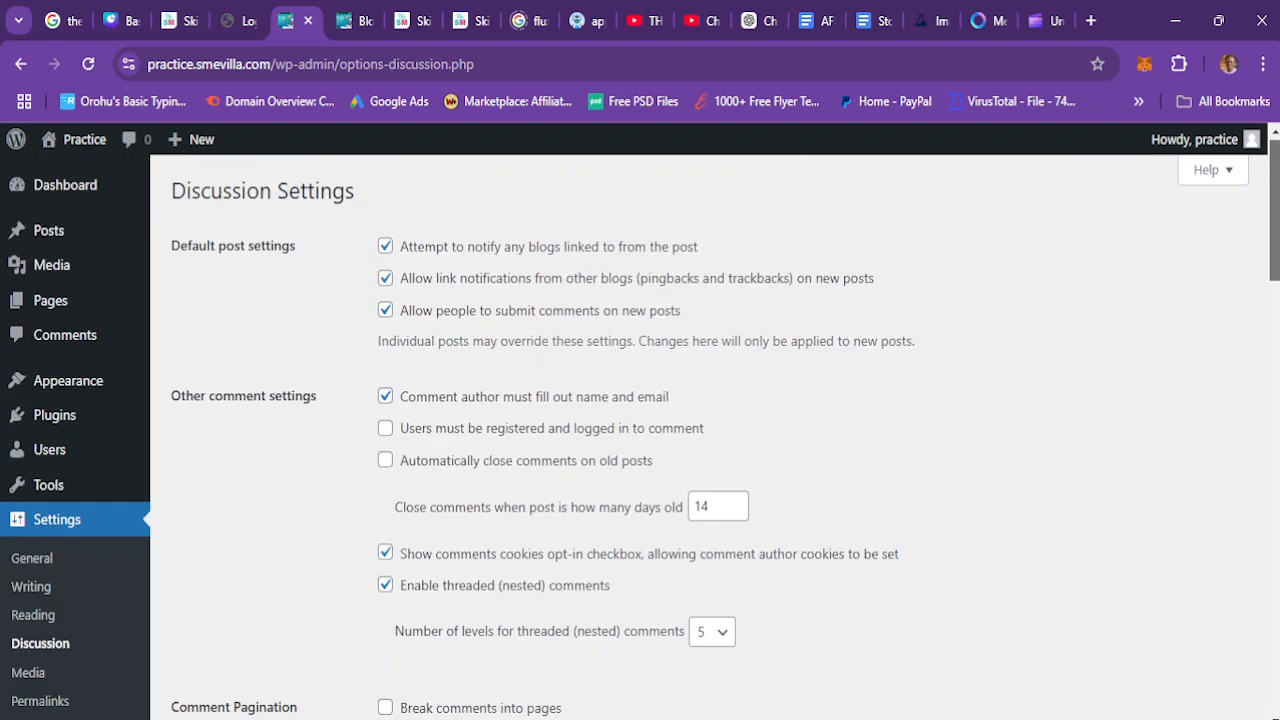
Step: Open the Media settings and review the image size and upload options
left_click(28, 675)
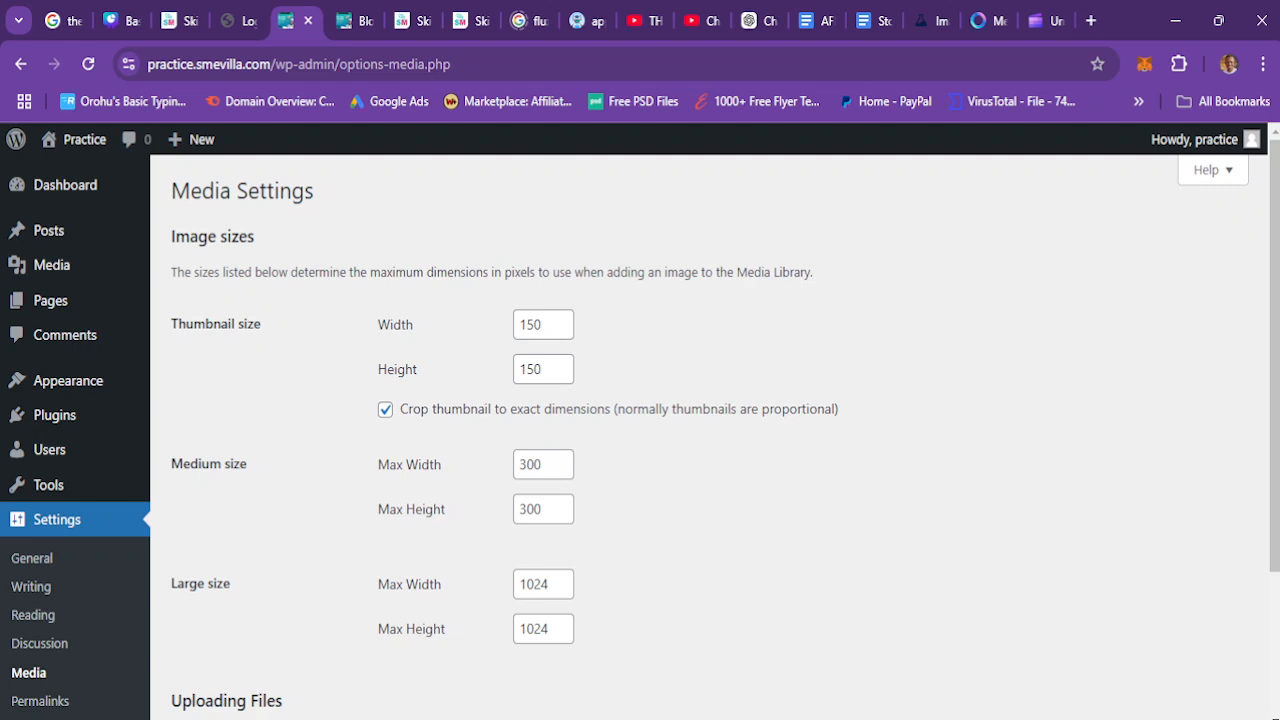
scroll(622, 307, "down", 3)
scroll(622, 307, "up", 3)
scroll(640, 430, "down", 1)
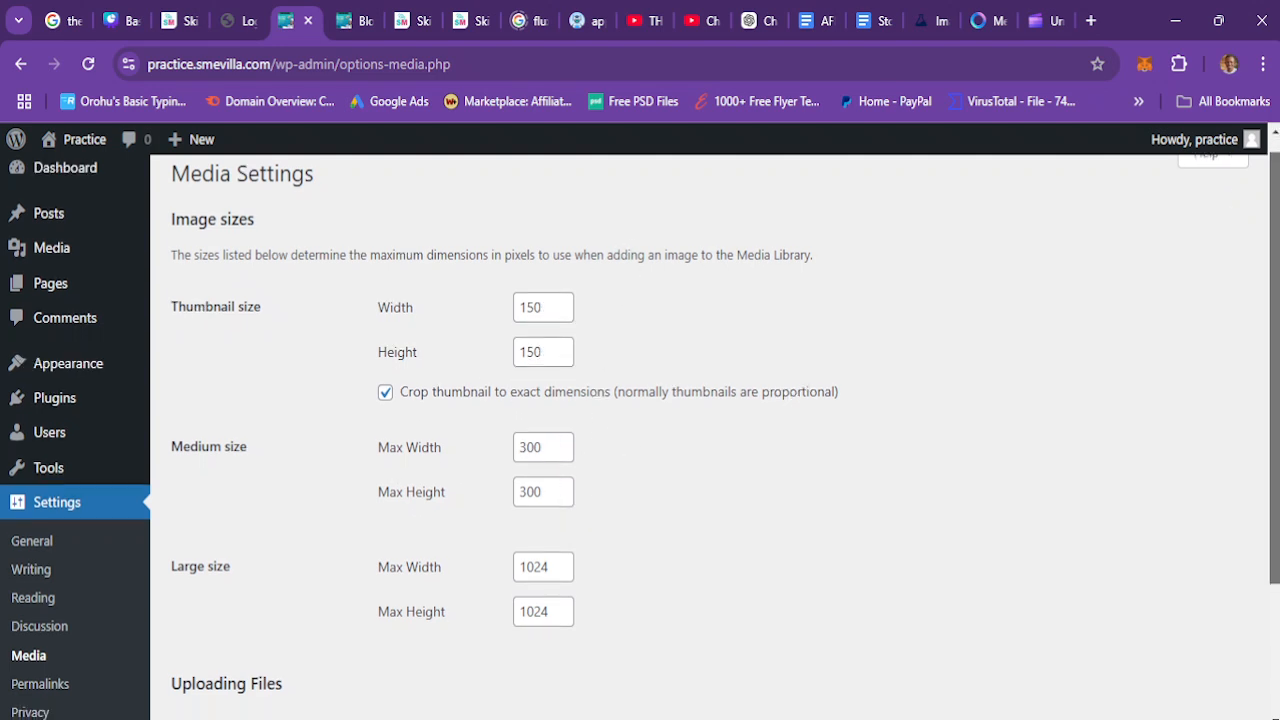
scroll(1263, 360, "down", 3)
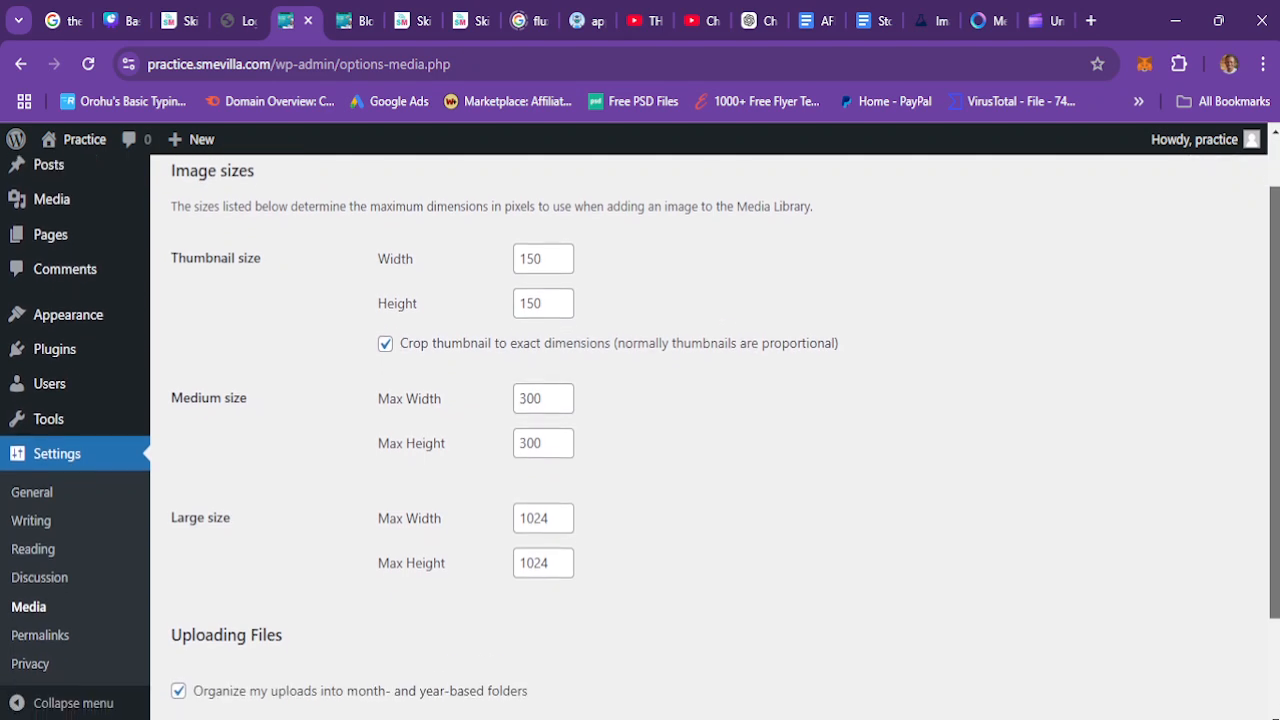
left_click_drag(1261, 353, 1261, 289)
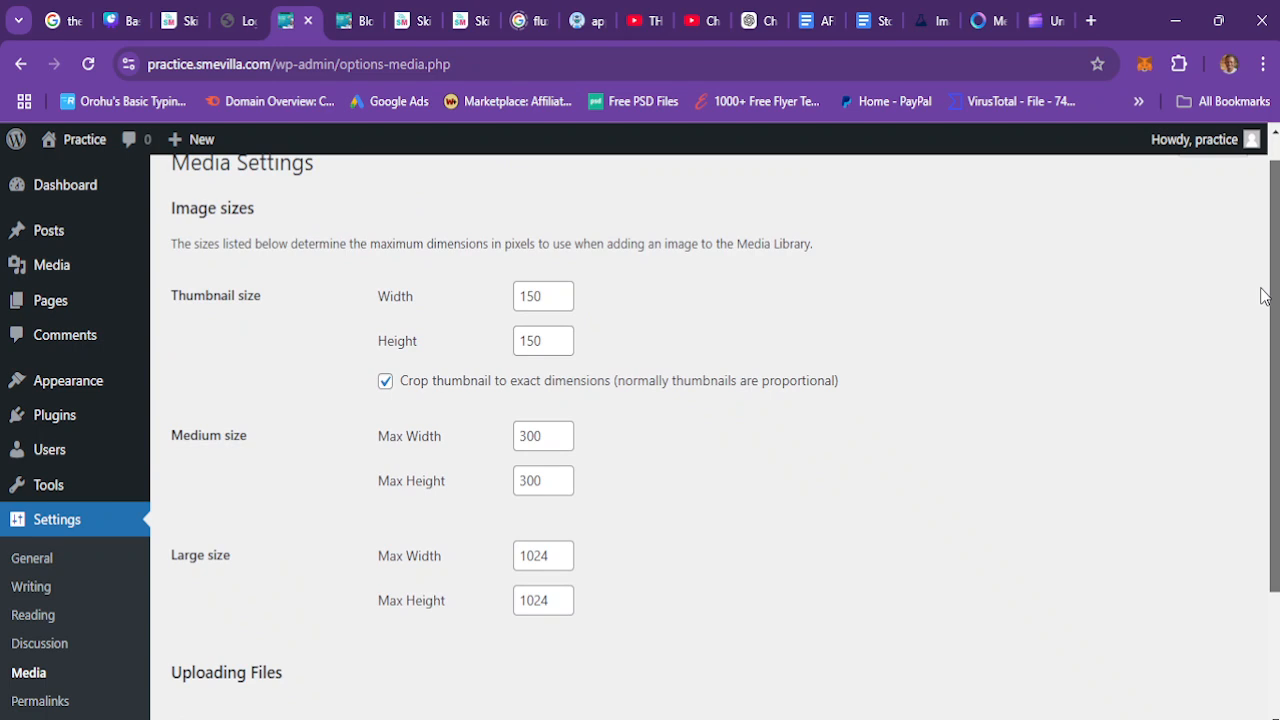
scroll(1263, 296, "down", 3)
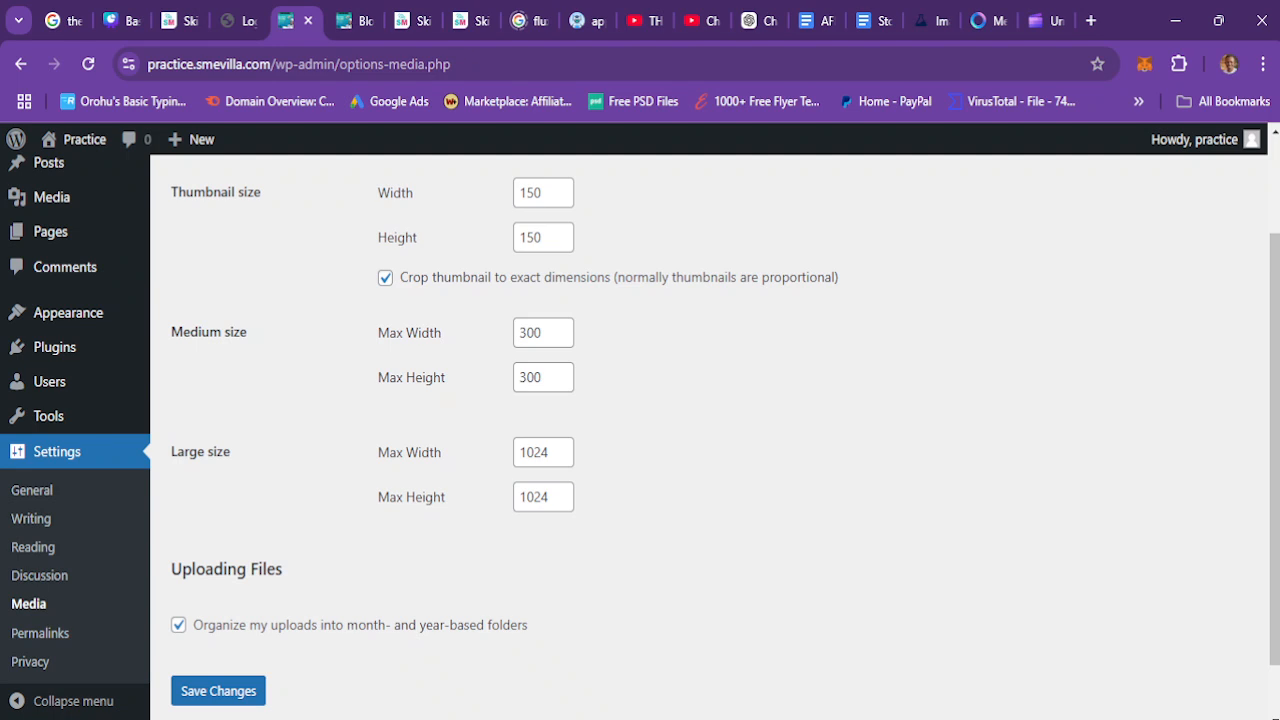
scroll(700, 400, "up", 2)
scroll(700, 400, "down", 3)
scroll(1251, 286, "up", 3)
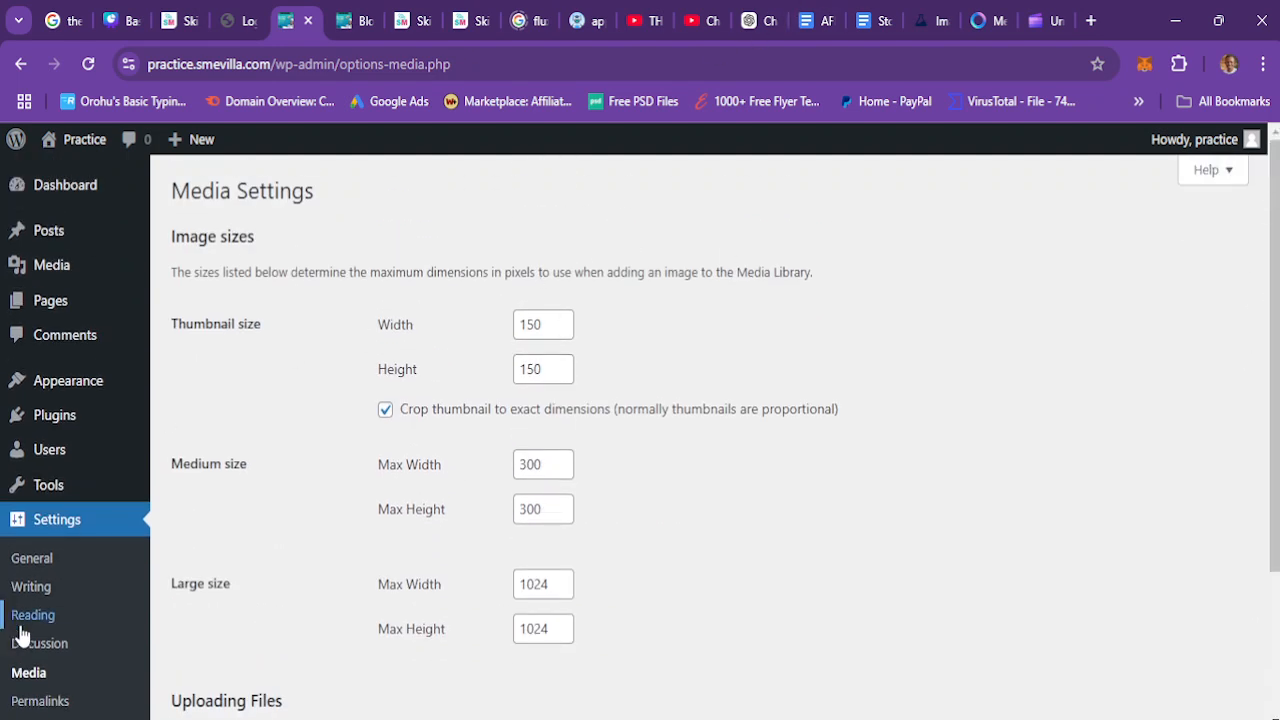
scroll(640, 430, "down", 2)
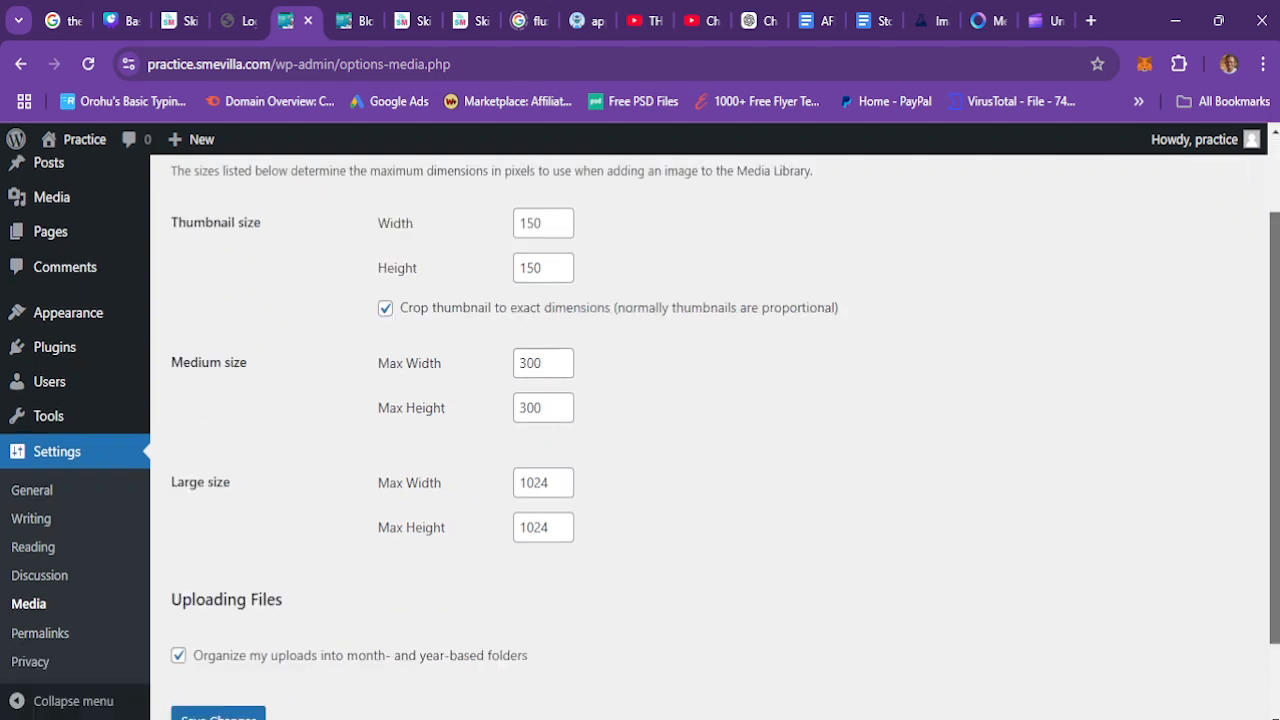
Step: Open the Permalink settings and view the Facebook post on the front end to compare its URL
left_click(40, 637)
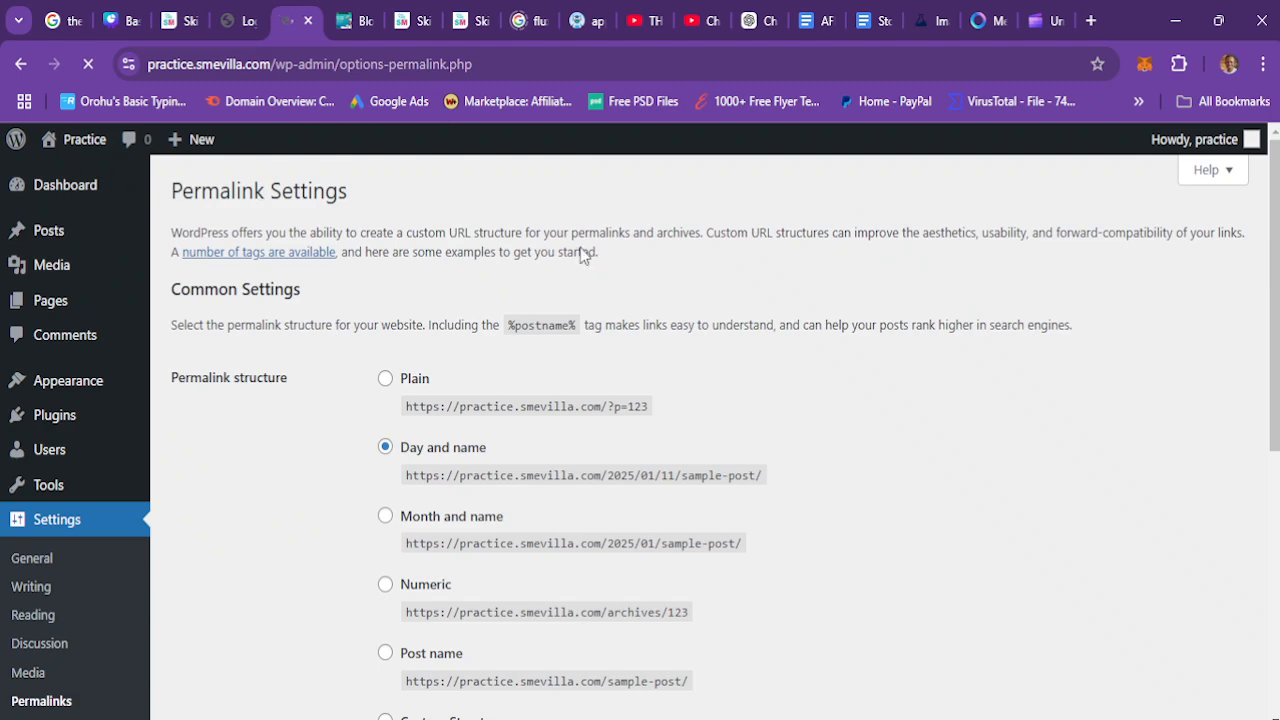
mouse_move(1275, 240)
left_mouse_down()
mouse_move(1275, 279)
mouse_move(1275, 238)
left_mouse_up()
left_click(366, 12)
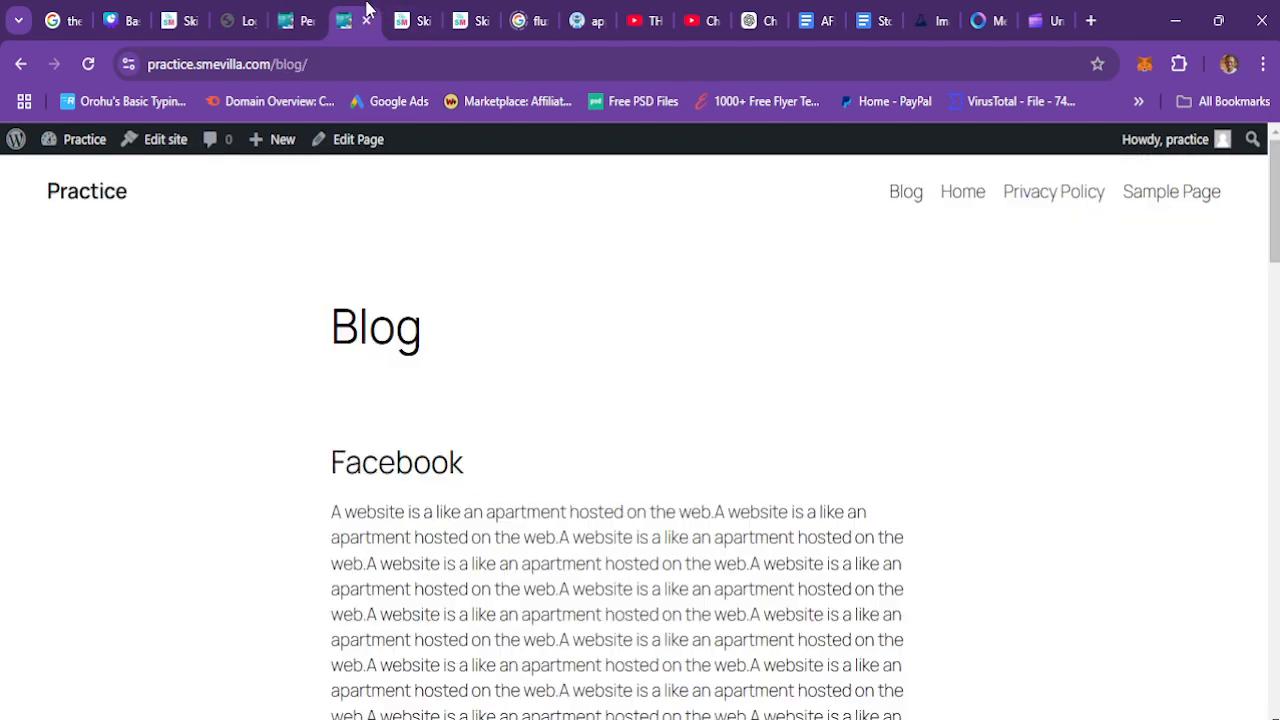
left_click(416, 483)
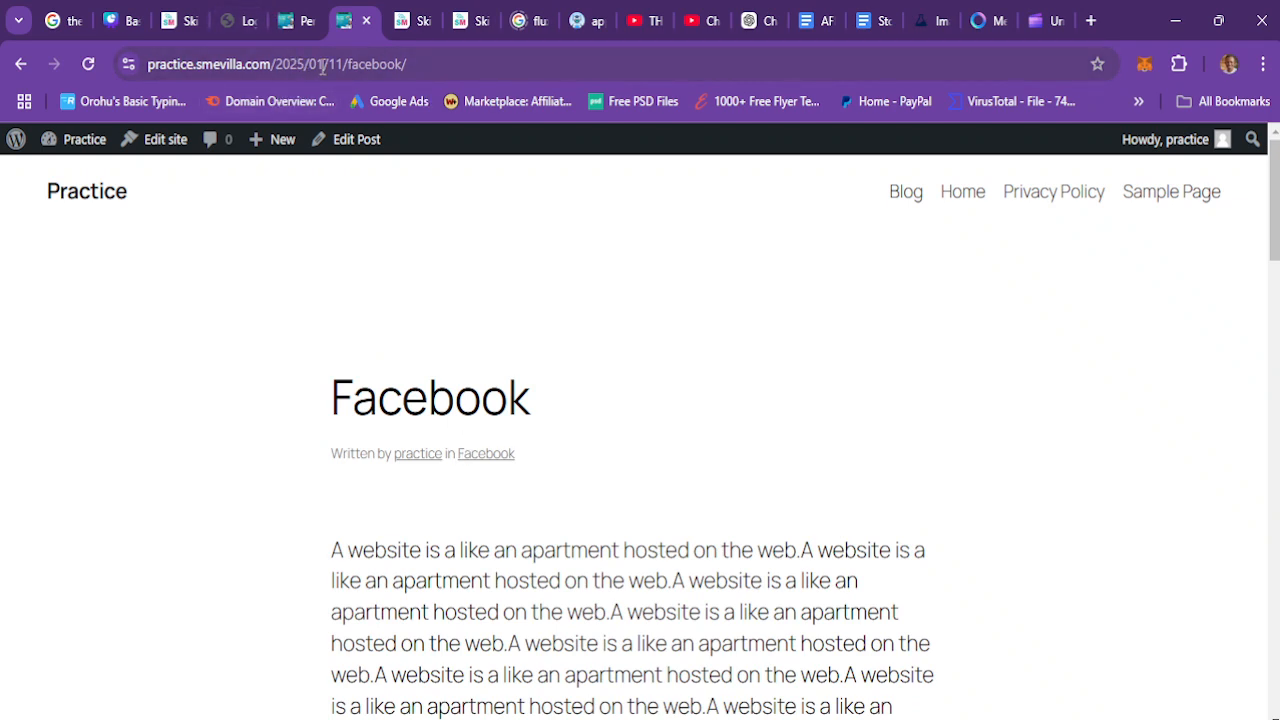
left_click(298, 20)
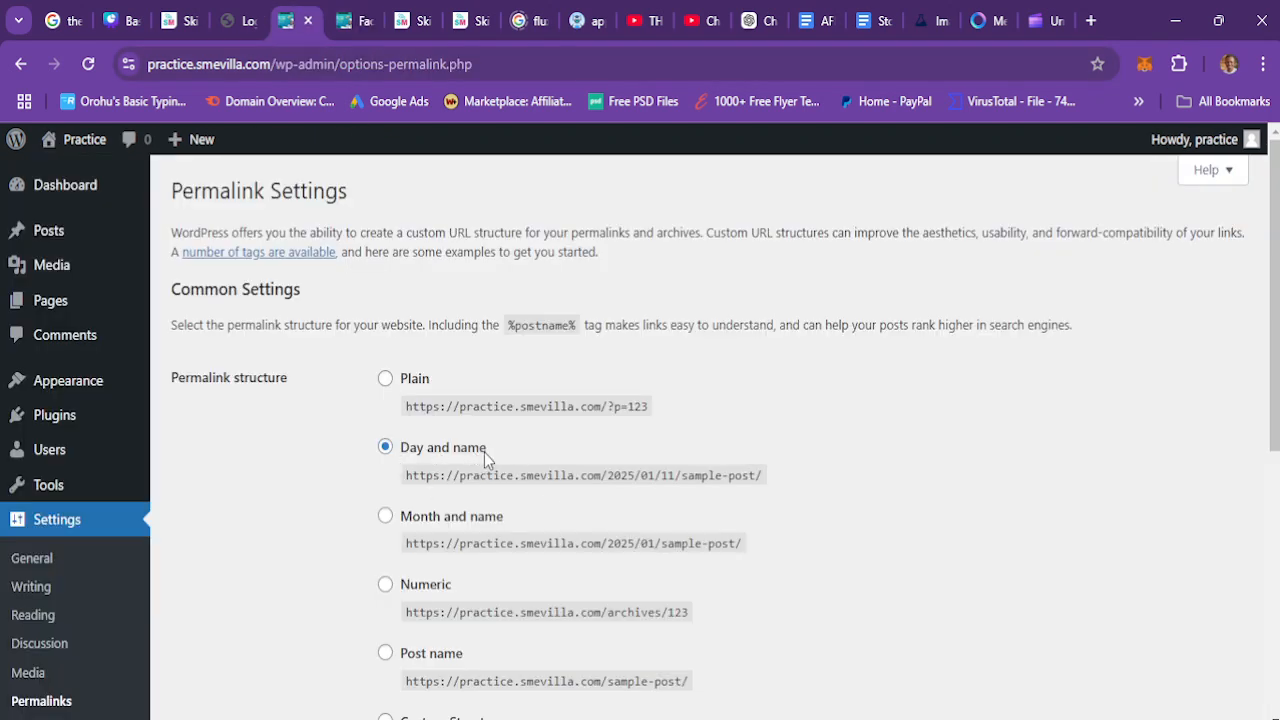
left_click(345, 20)
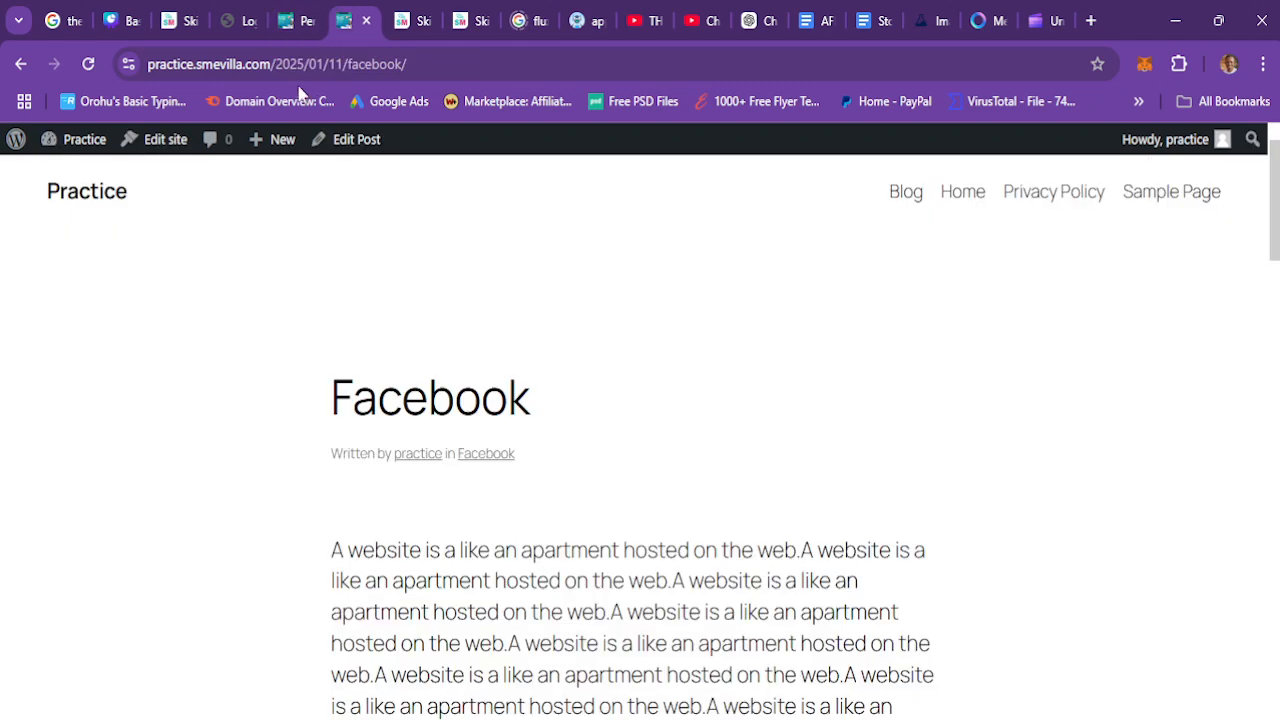
left_click(307, 15)
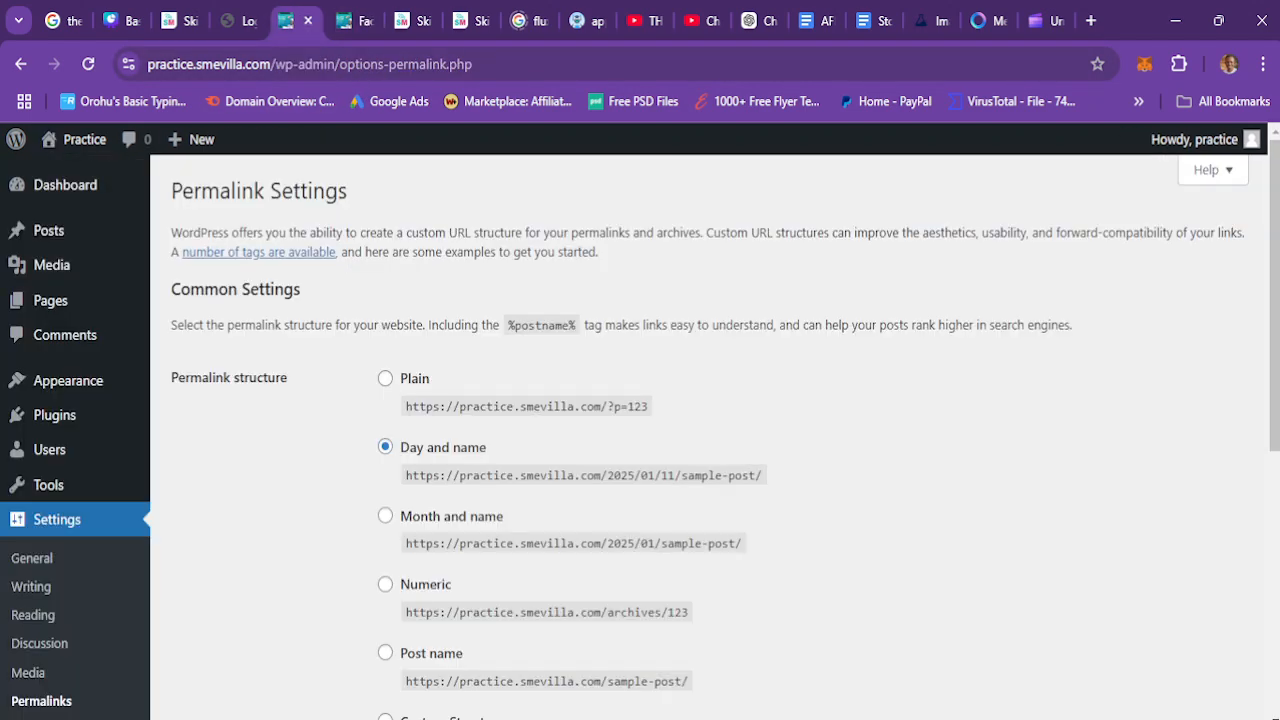
Step: Set the permalink structure to Post name and save the changes
scroll(715, 437, "down", 3)
scroll(715, 437, "up", 2)
scroll(715, 437, "down", 1)
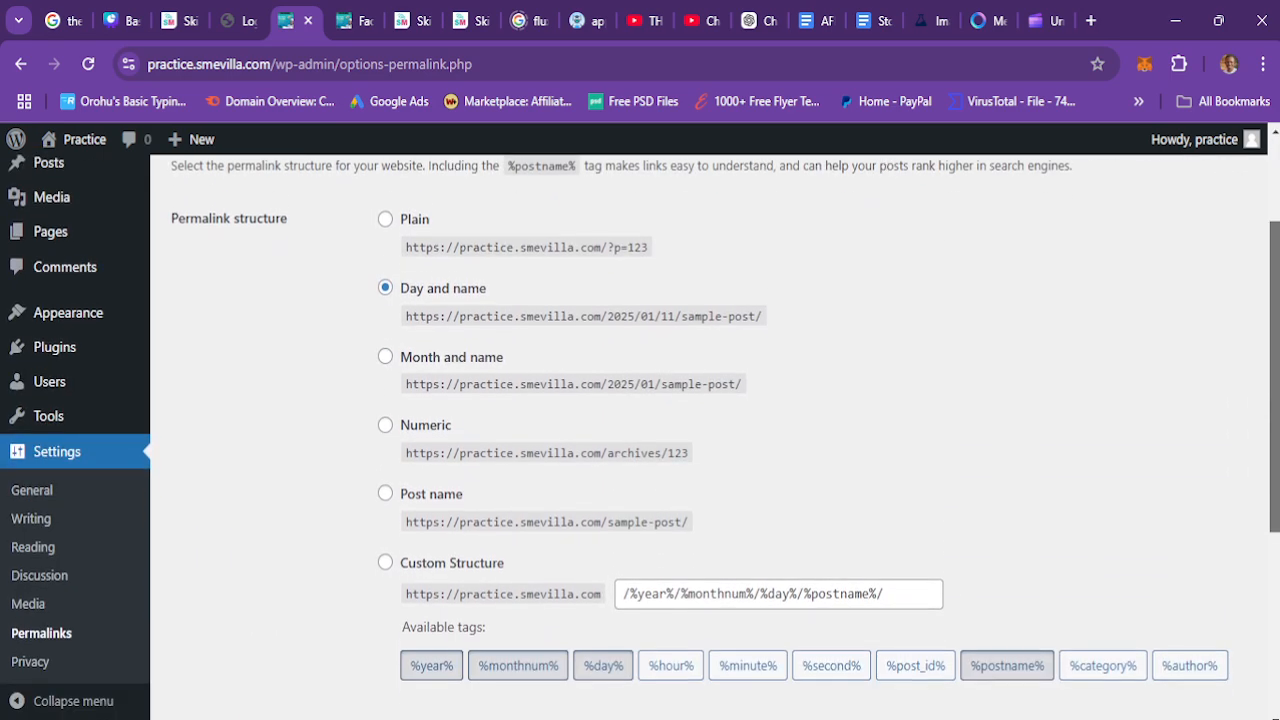
scroll(590, 505, "down", 1)
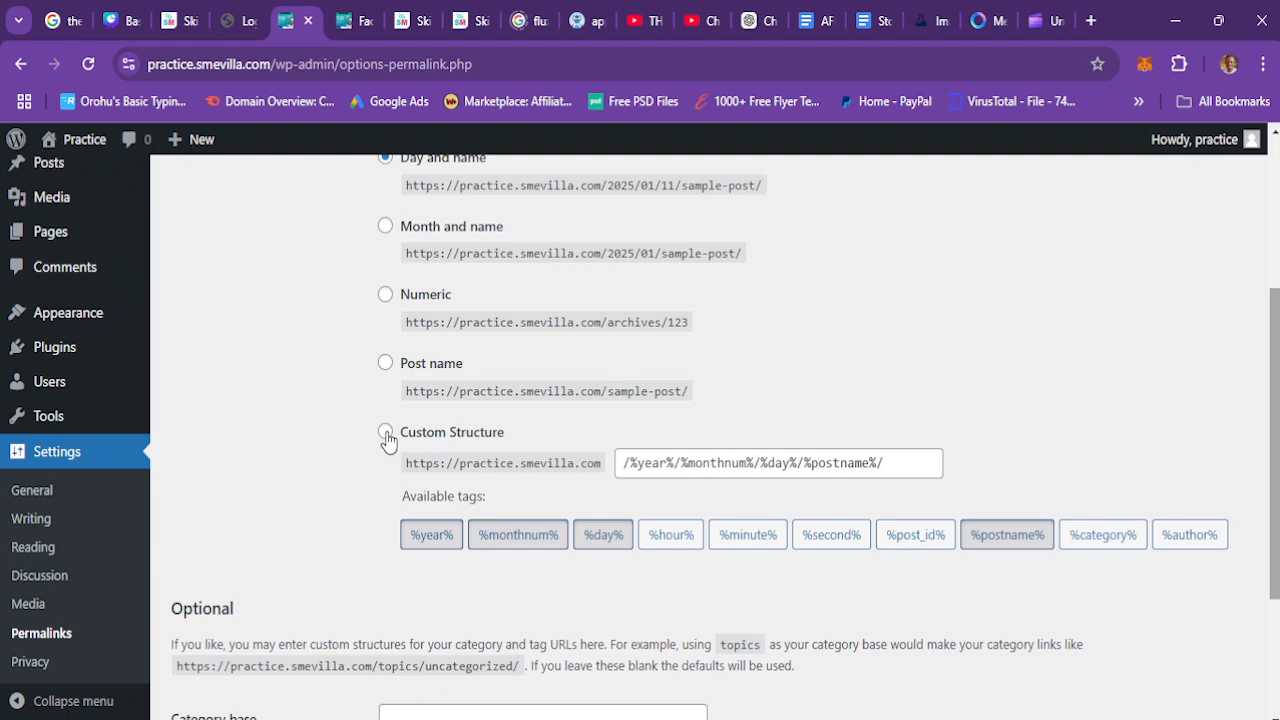
left_click(389, 367)
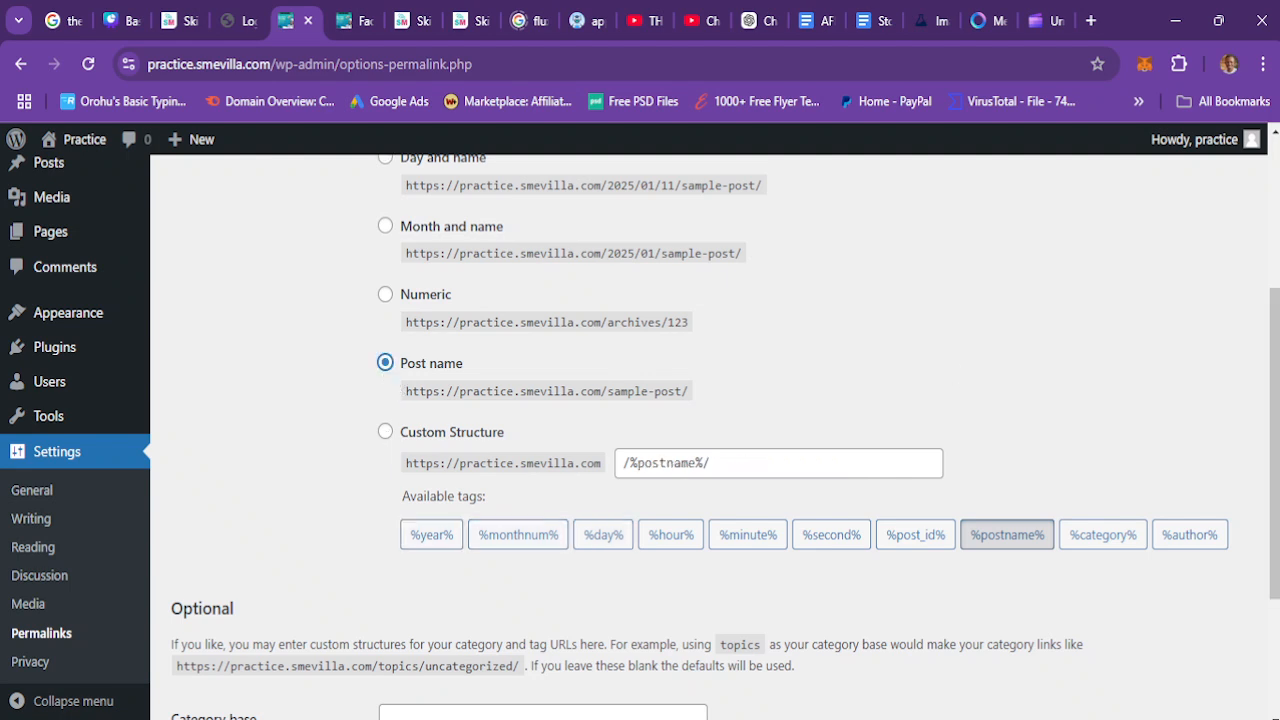
scroll(725, 436, "down", 2)
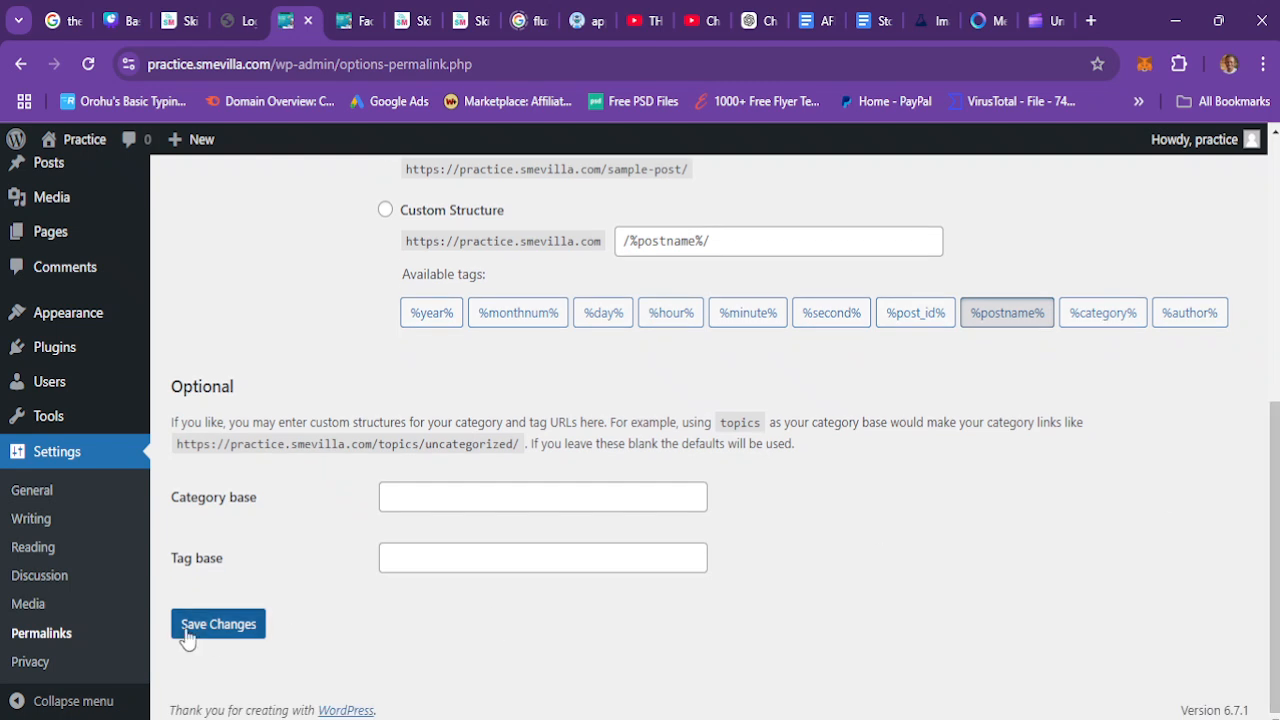
left_click(216, 634)
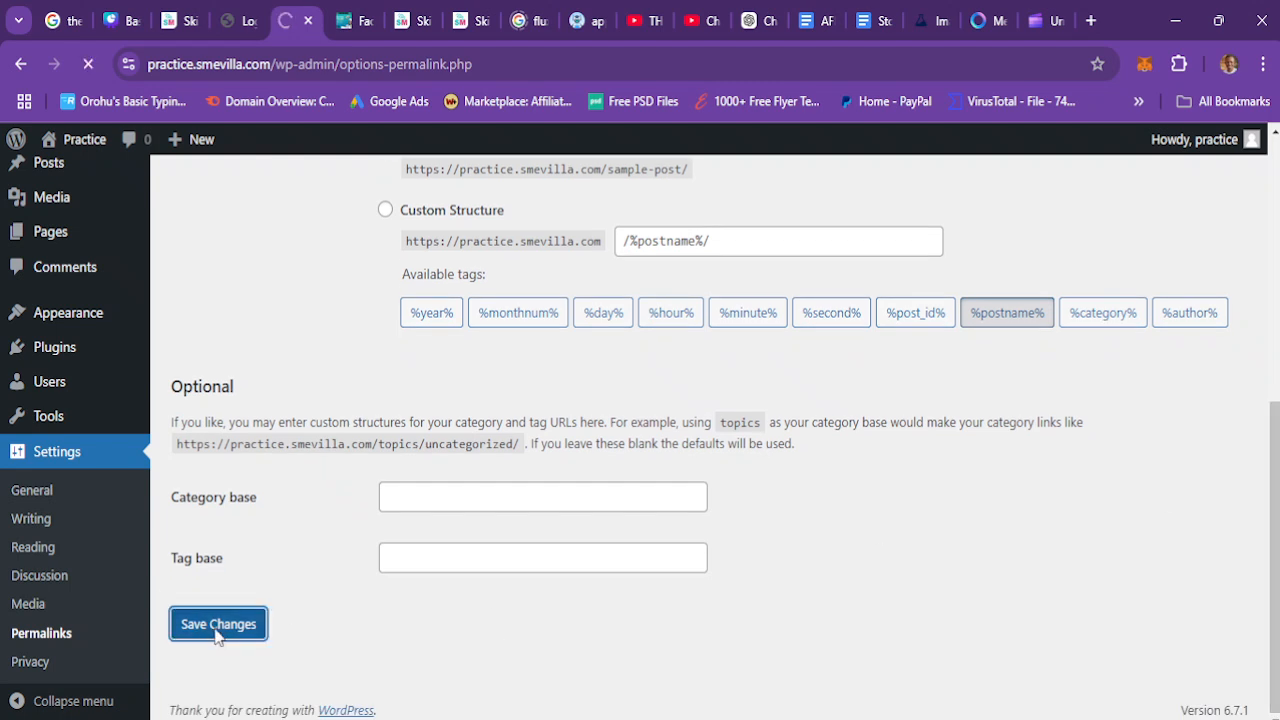
Step: Reload the front-end tab and open the Blog page to check the new permalinks
left_click(360, 22)
left_click(88, 64)
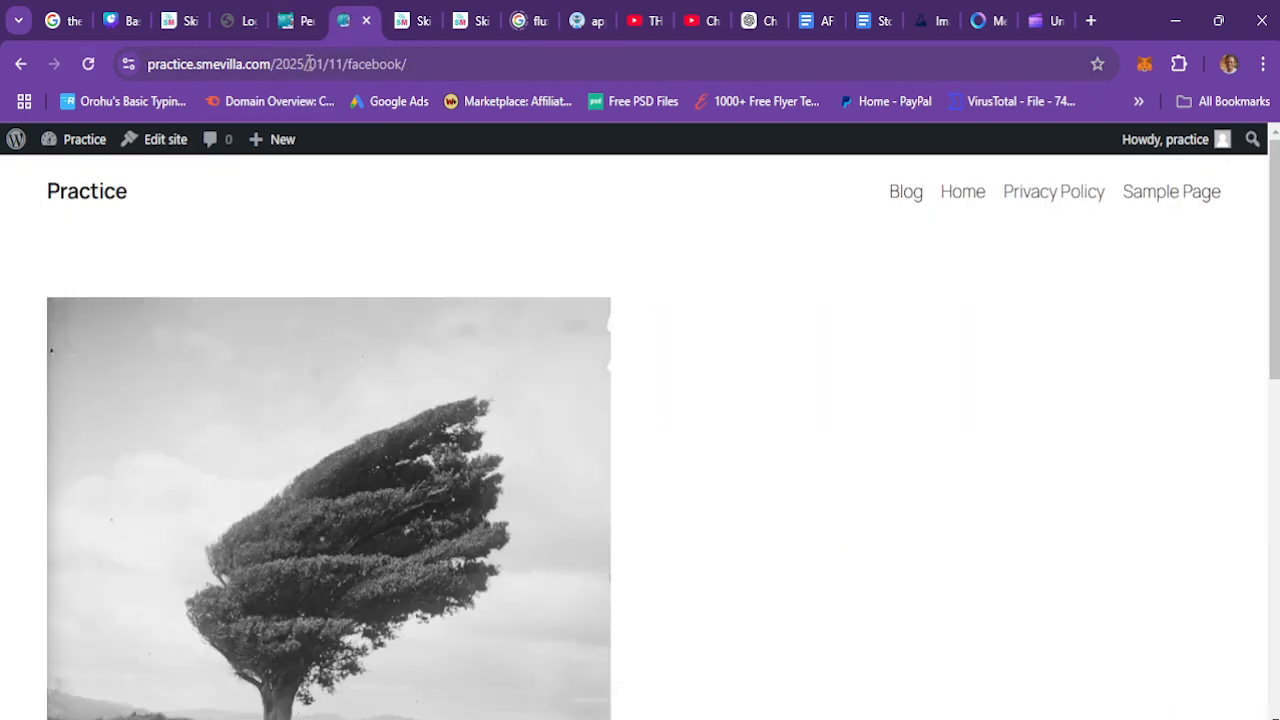
scroll(1248, 614, "down", 7)
scroll(1252, 390, "up", 5)
scroll(1252, 390, "up", 2)
left_click(906, 193)
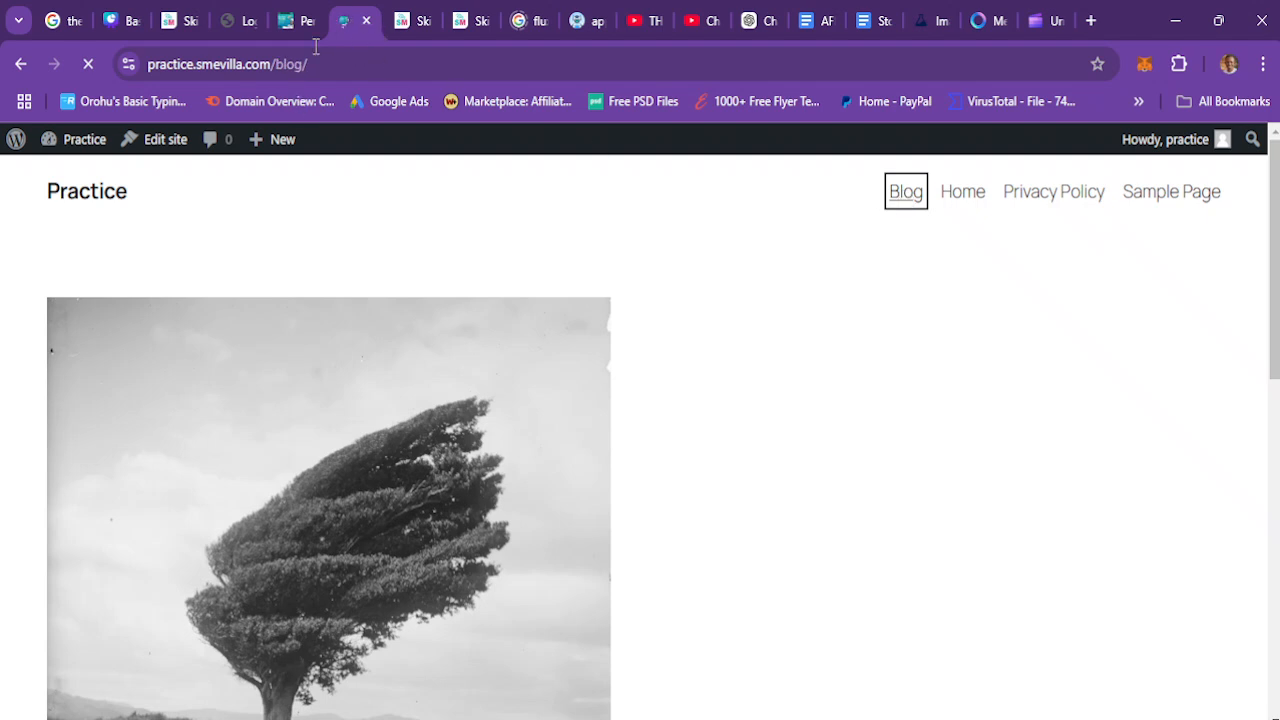
Step: Open the Facebook post from the Blog page to check its post-name URL, and return to the Permalink settings
left_click(405, 480)
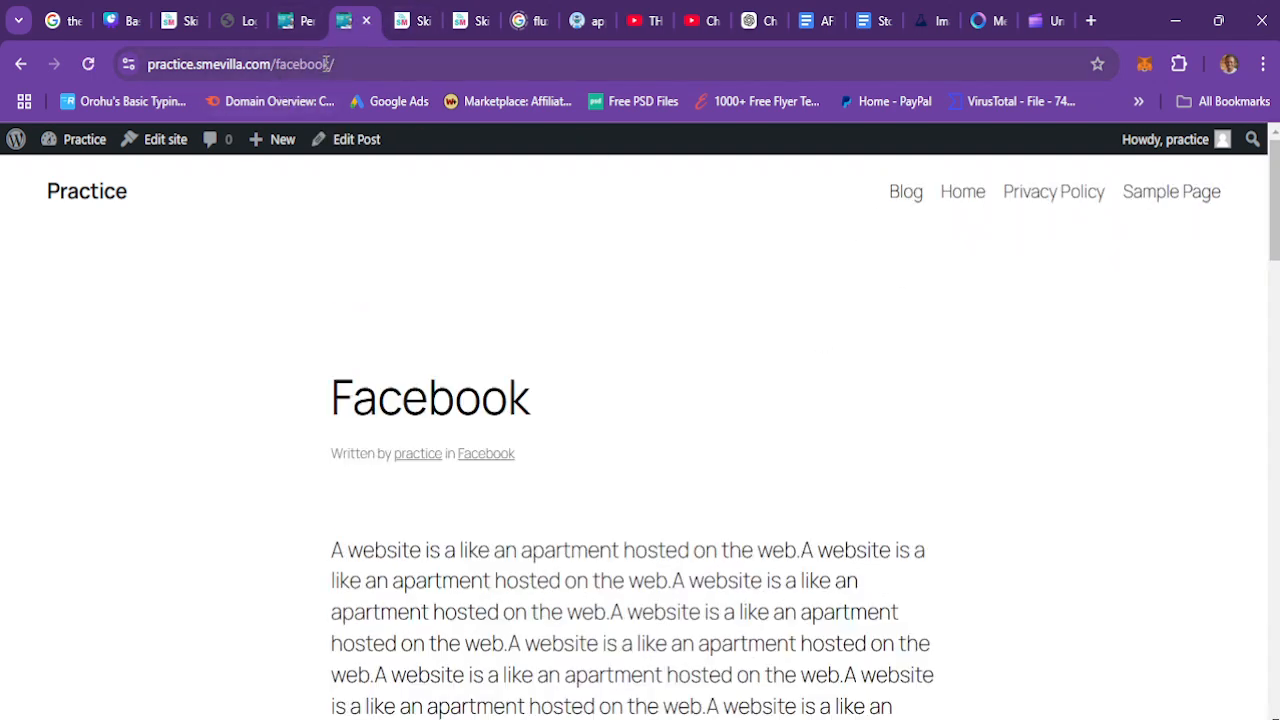
left_click(316, 26)
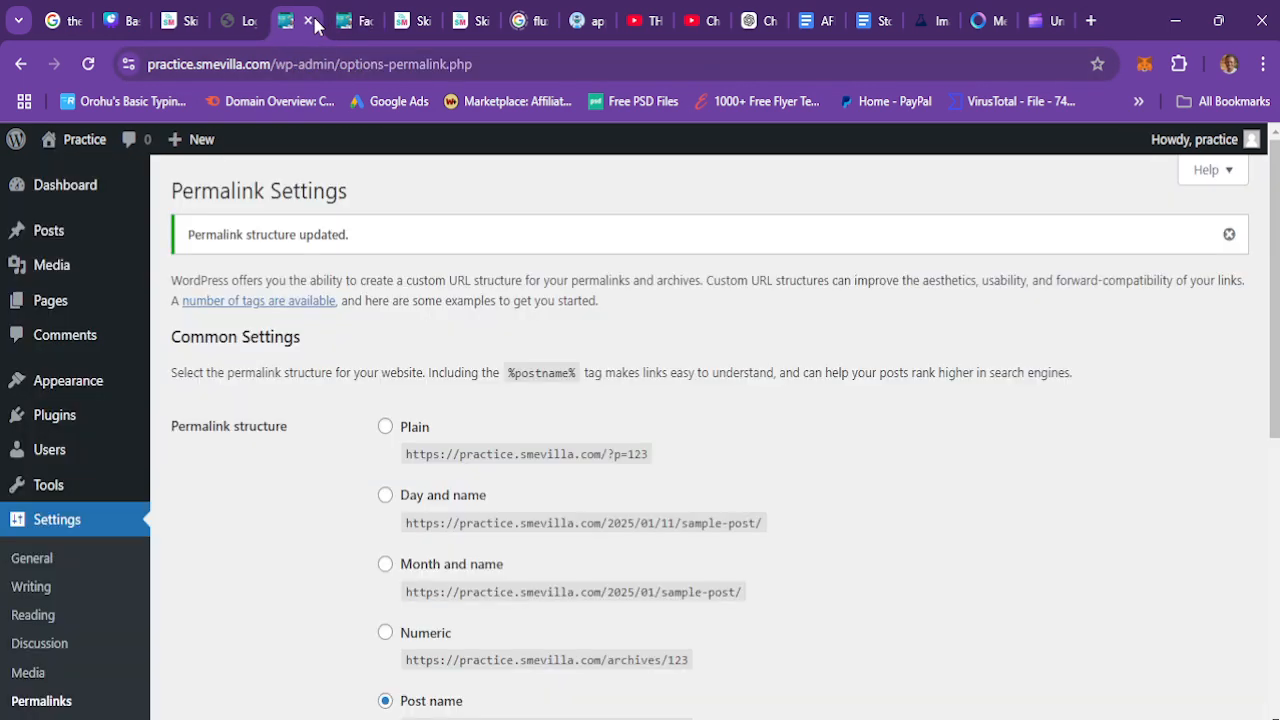
left_click_drag(1275, 331, 1275, 606)
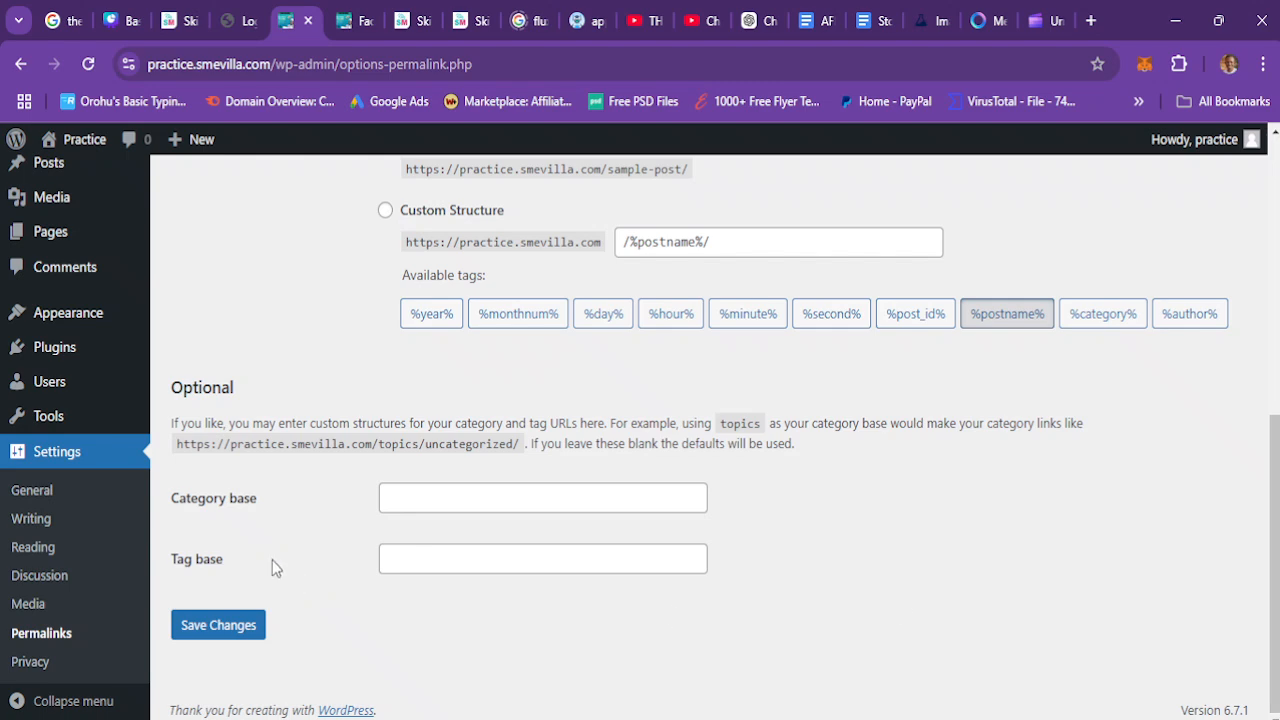
Step: Open the Privacy settings and review the selected Privacy Policy page
left_click(31, 666)
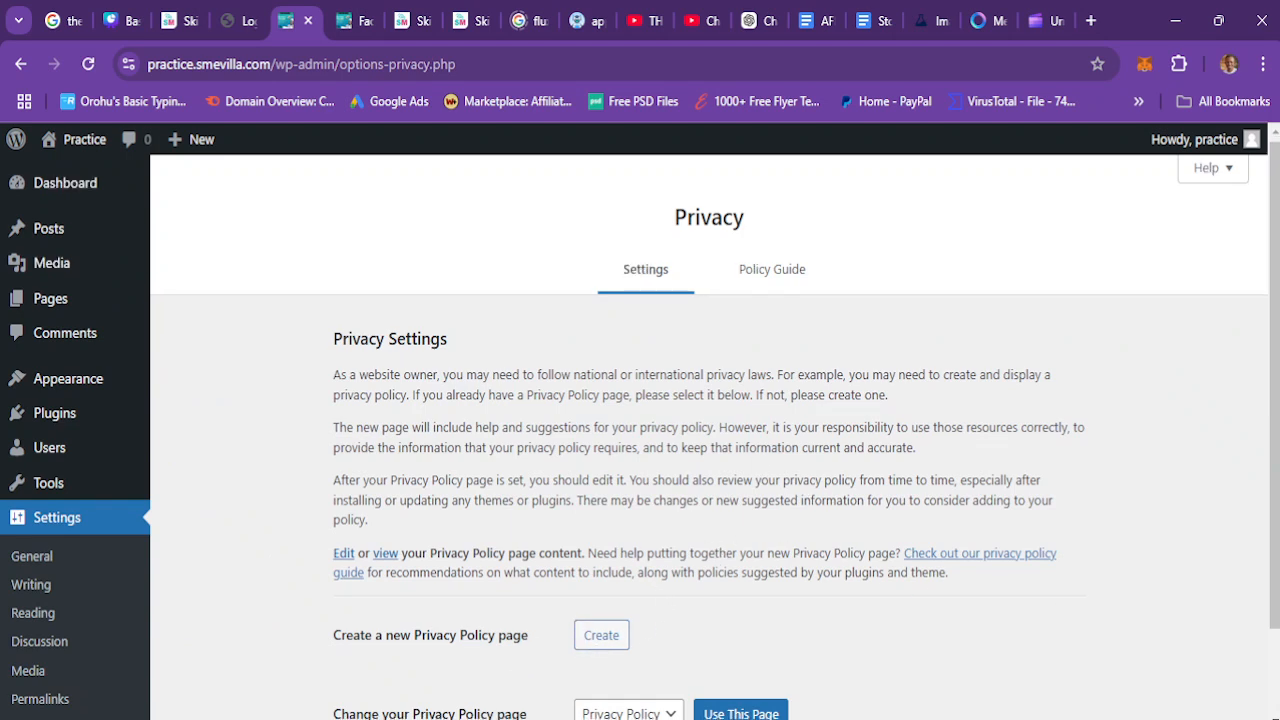
scroll(666, 623, "down", 2)
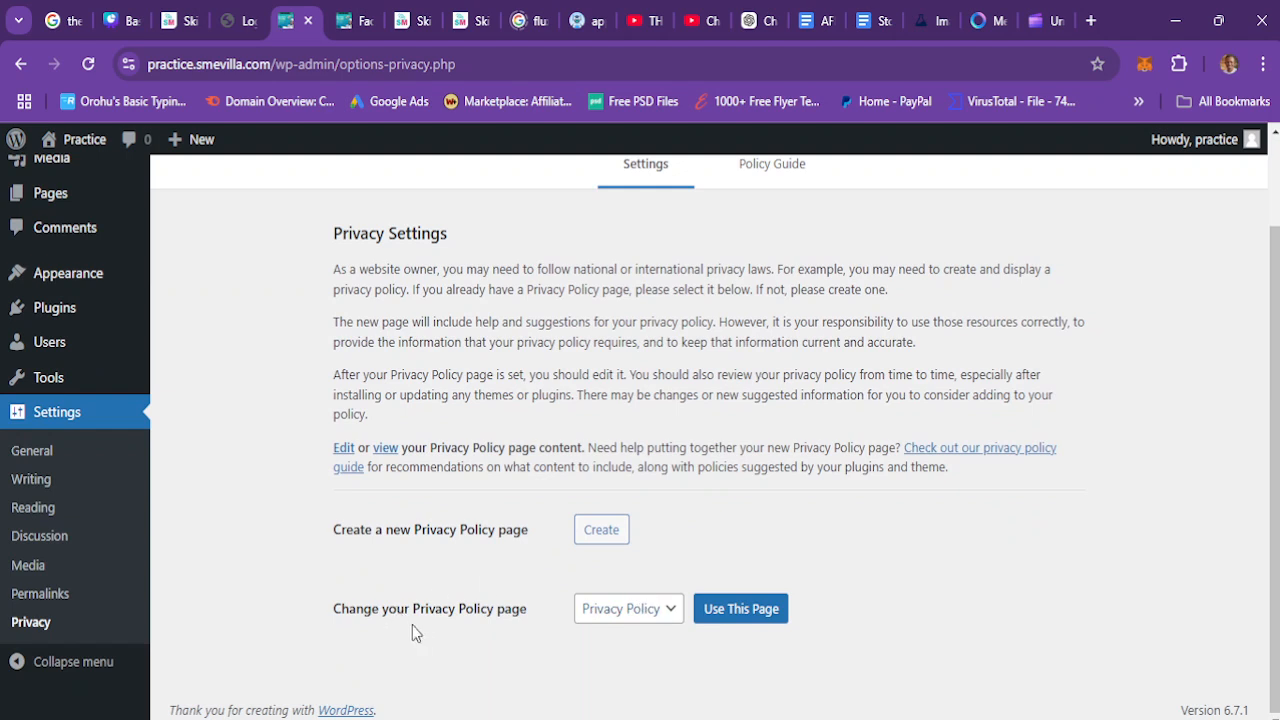
left_click(632, 608)
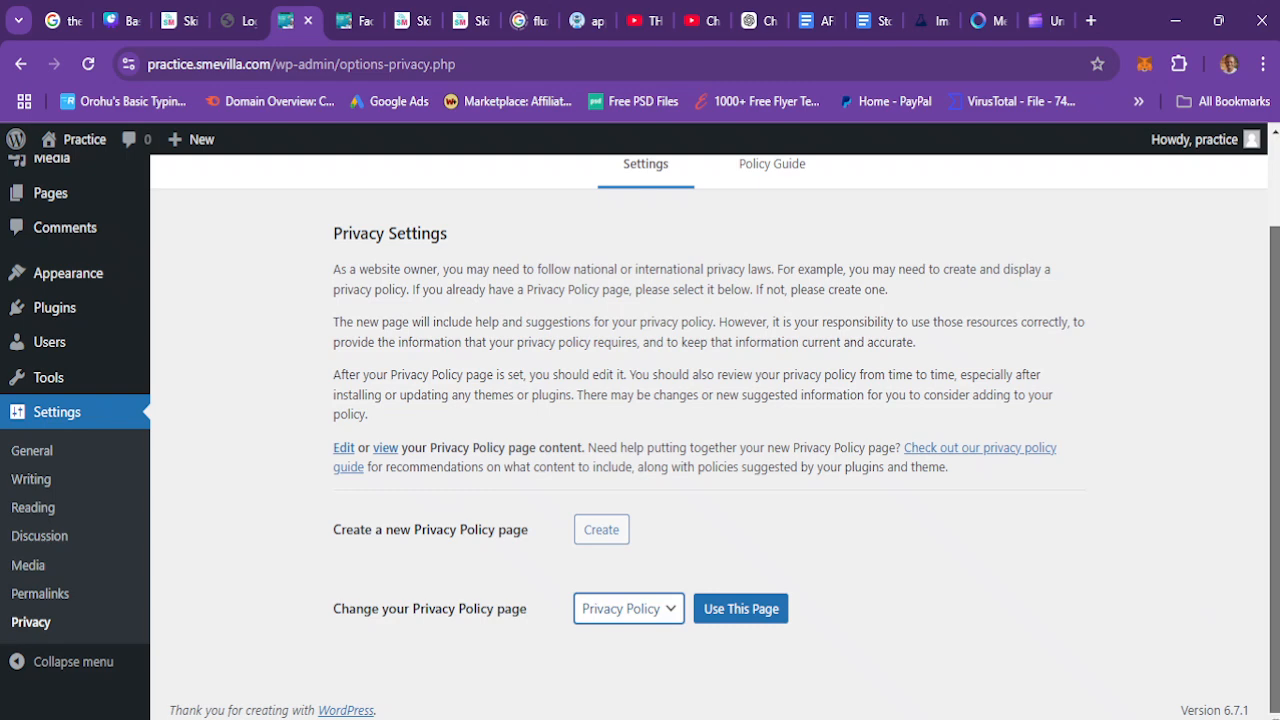
scroll(1224, 576, "up", 2)
Step: Read through the Privacy Policy Guide sections, then go back to the Privacy Settings tab
left_click(772, 271)
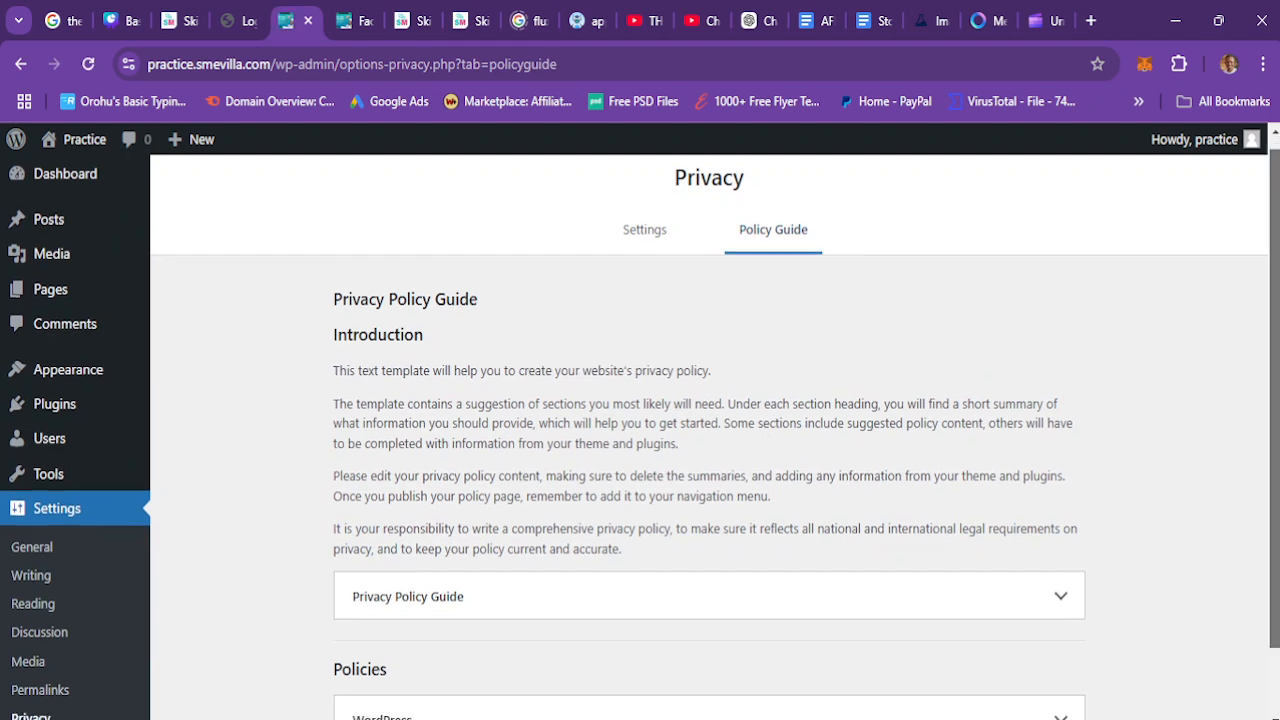
scroll(544, 327, "down", 2)
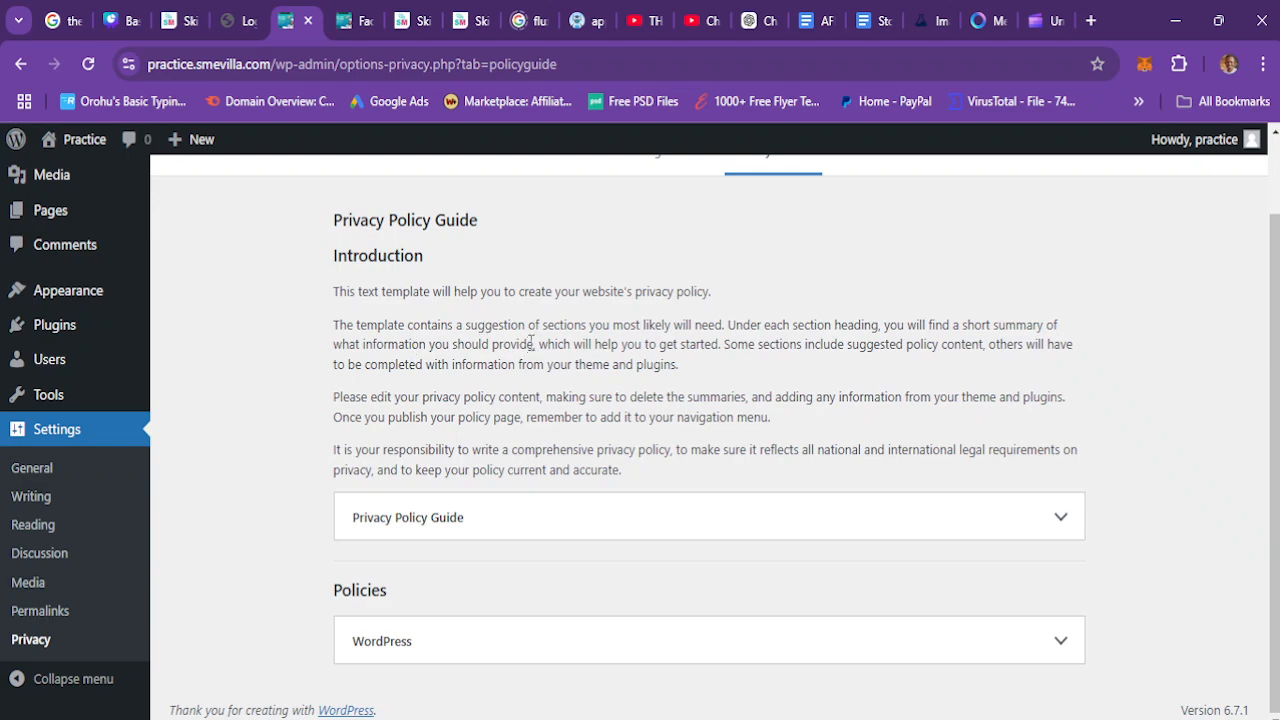
left_click(663, 534)
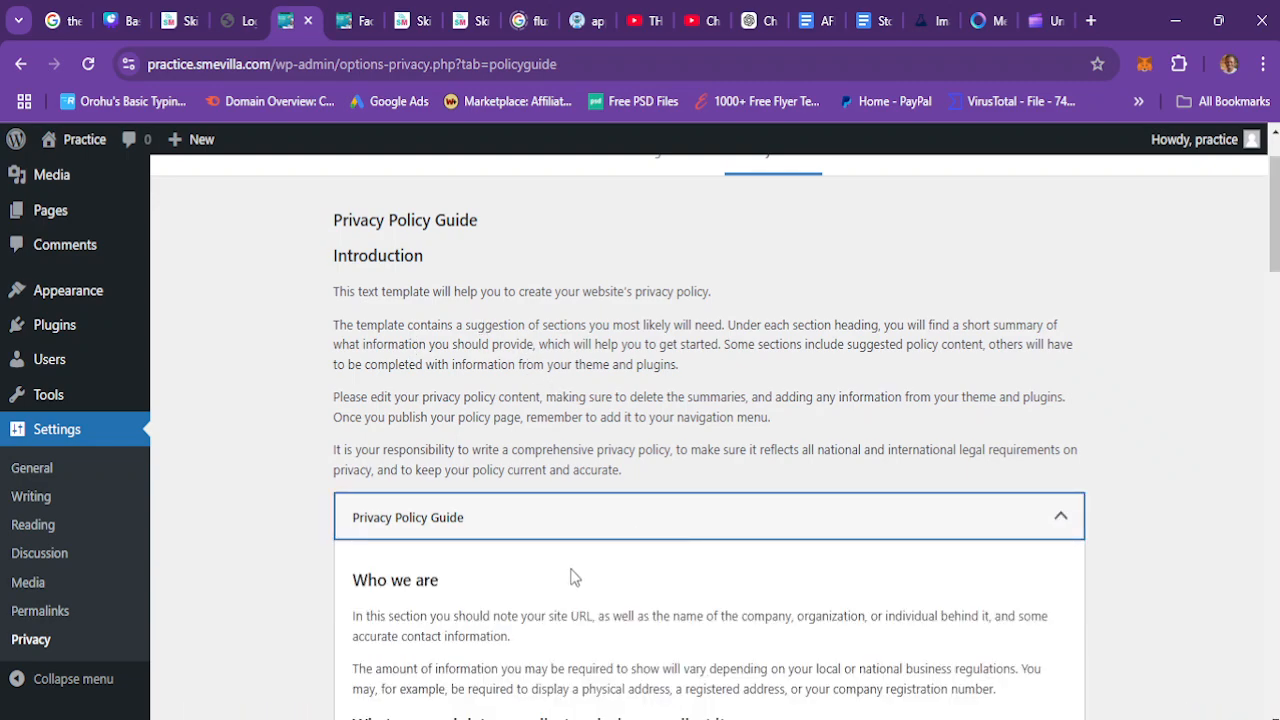
scroll(710, 440, "down", 20)
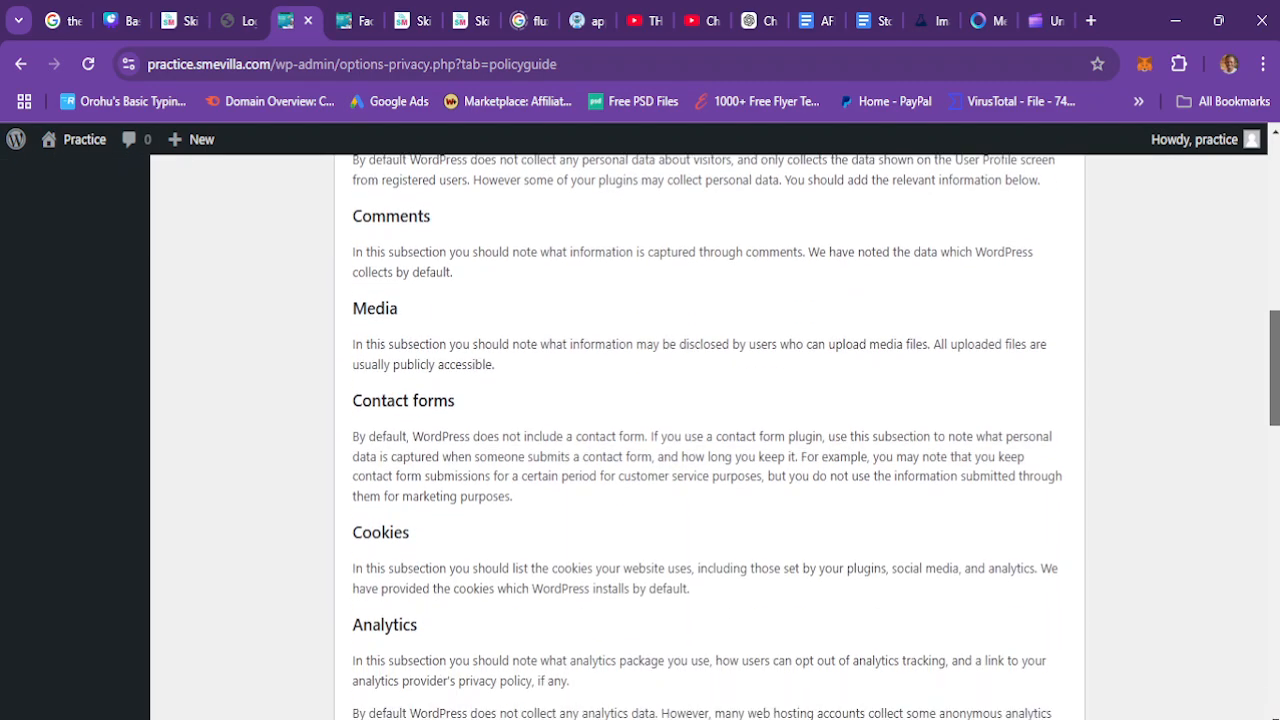
scroll(710, 440, "down", 5)
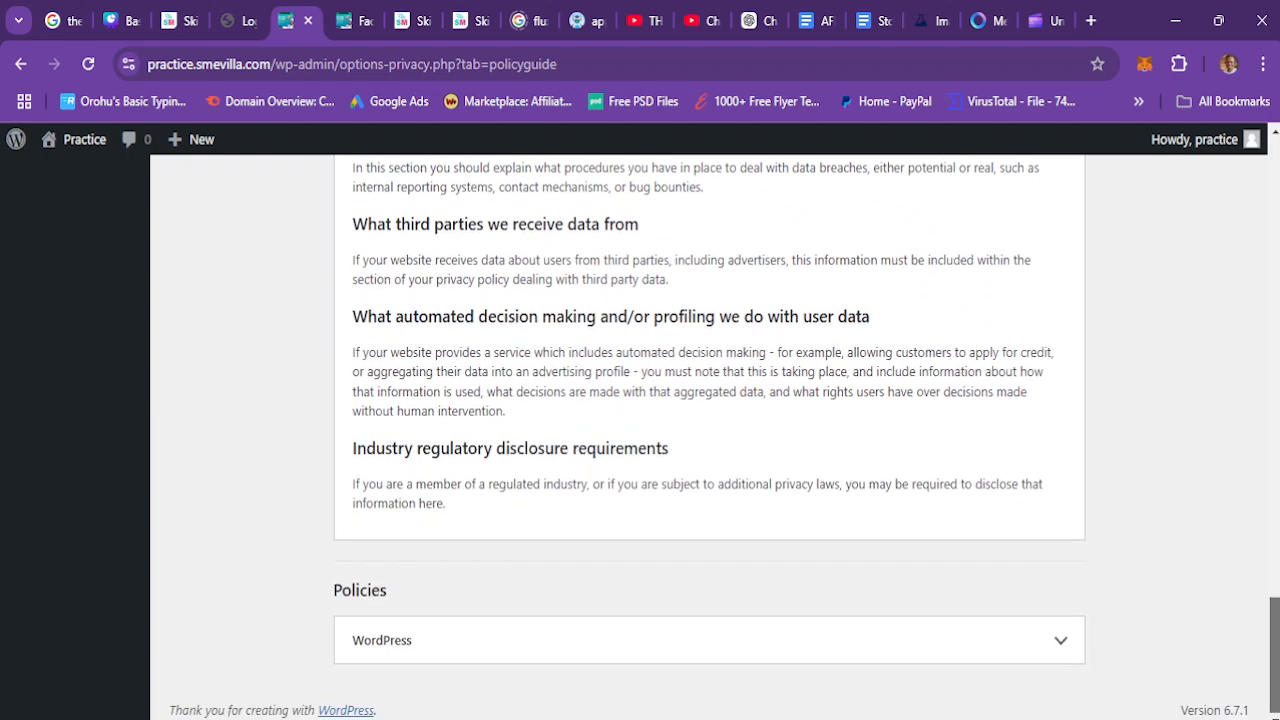
left_click(1070, 645)
left_click_drag(1276, 453, 1276, 176)
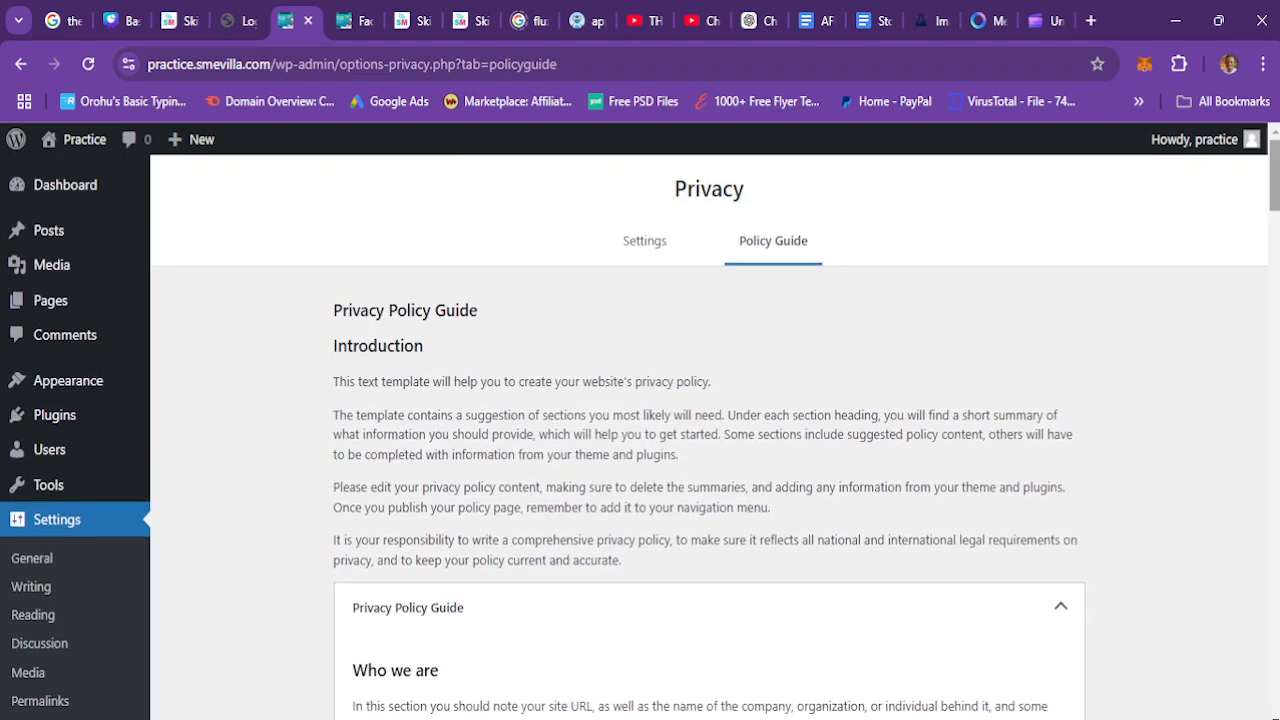
left_click(641, 247)
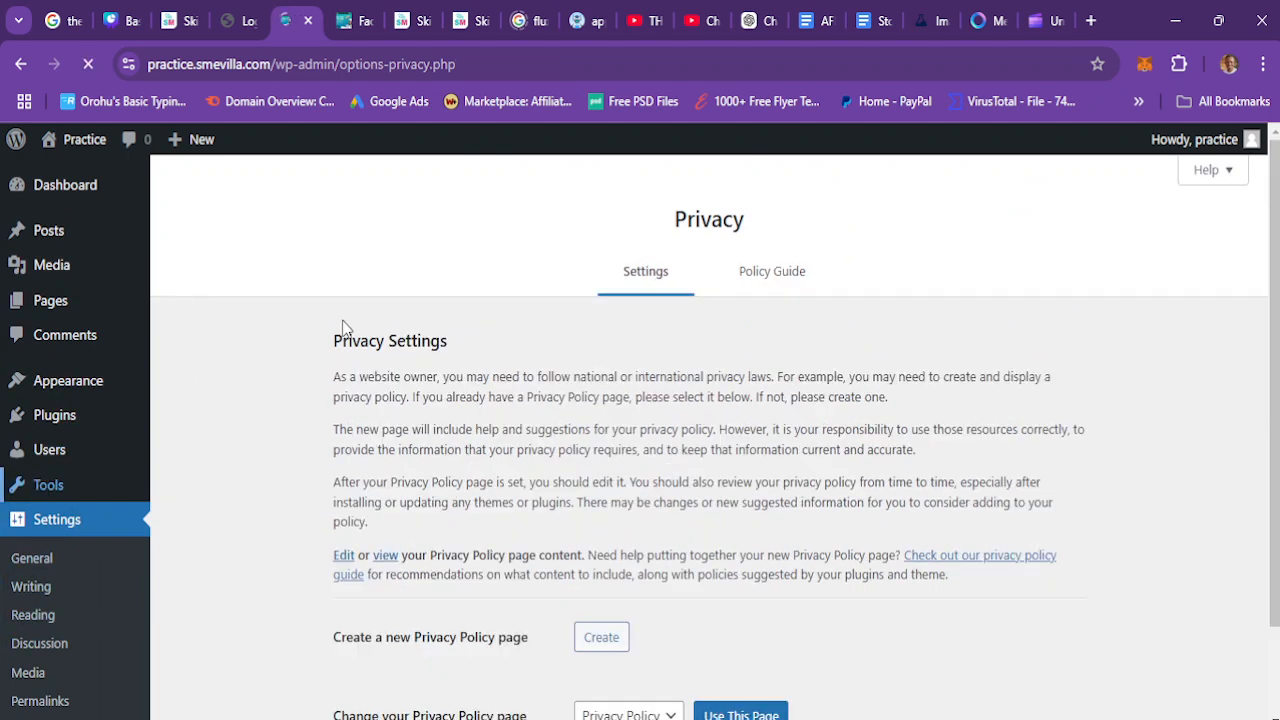
Step: Switch to the Canva slide deck, advance to the Plugins Explained slide, and return to the front-end post tab
left_click(118, 20)
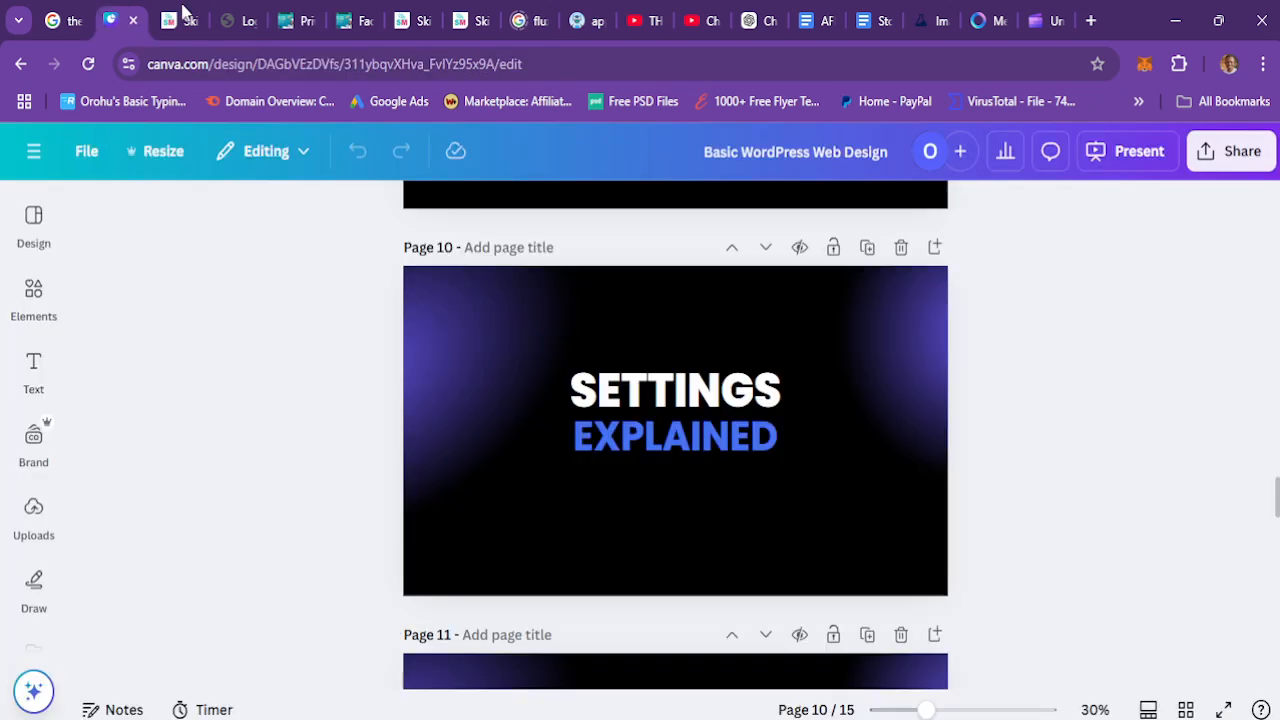
left_click_drag(1277, 500, 1276, 535)
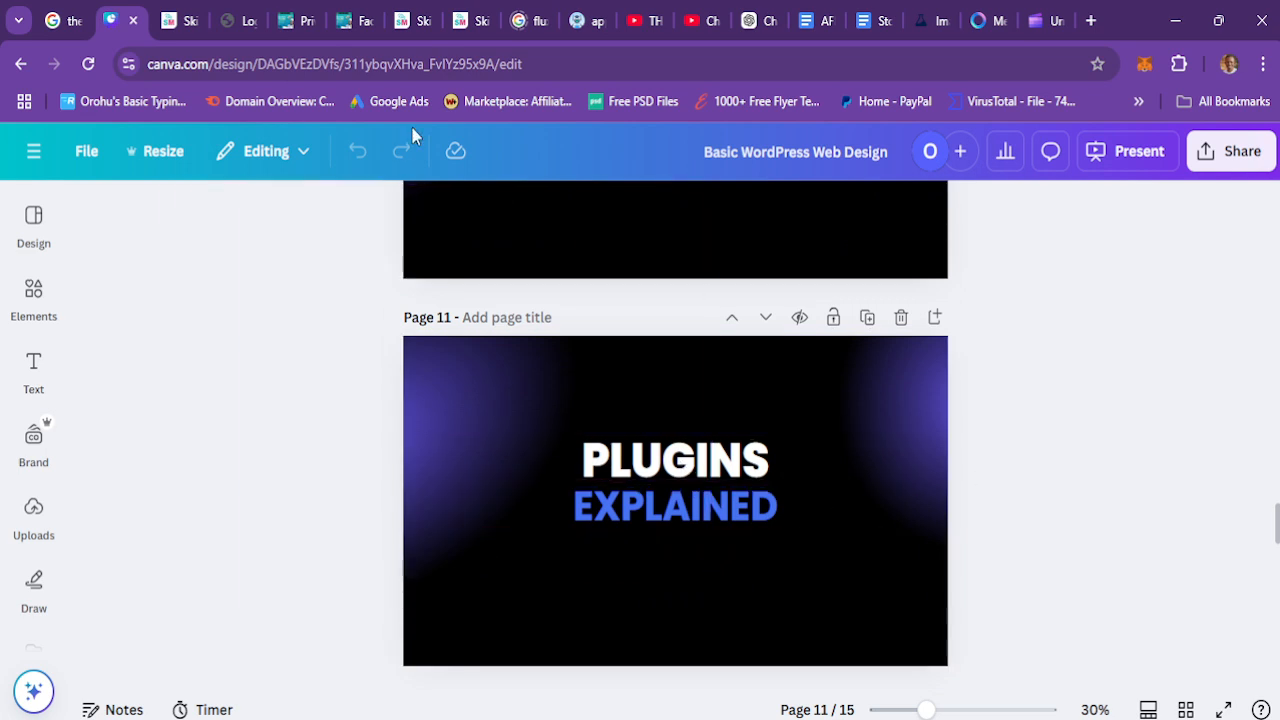
left_click(350, 12)
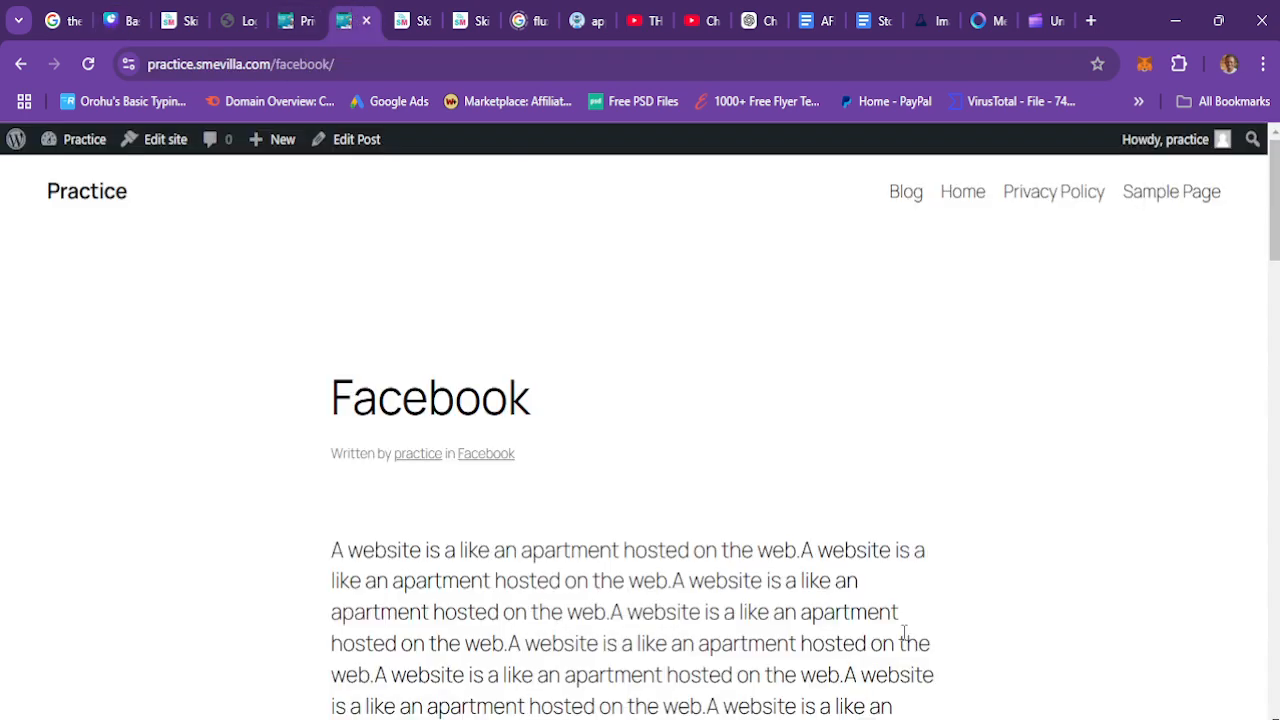